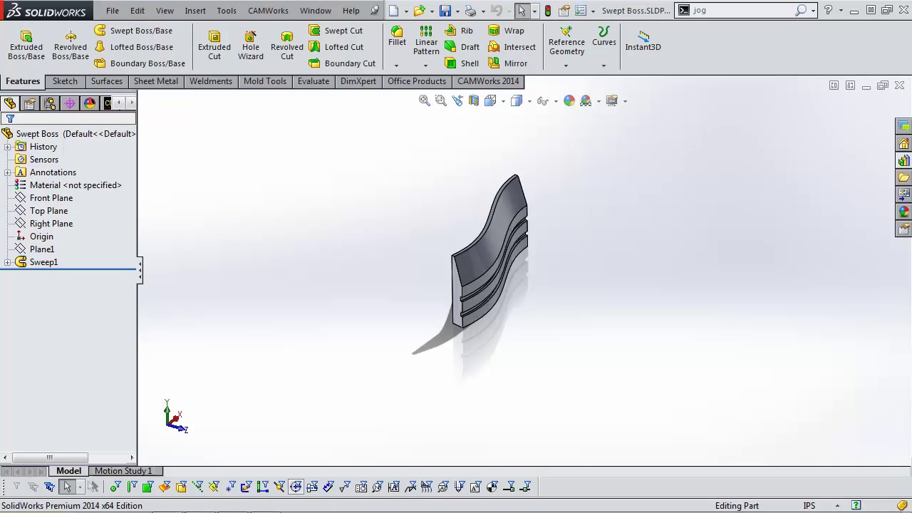
Step: Start a sketch on the grooved end face of the swept body and convert the face outline into sketch entities
left_click_drag(137, 213, 165, 214)
middle_click_drag(583, 213, 445, 298)
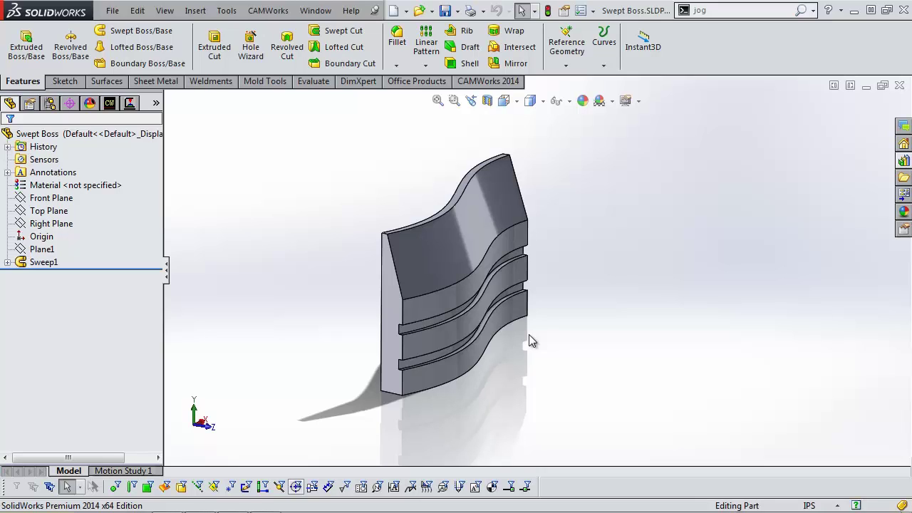
middle_click_drag(523, 325, 657, 260)
middle_click_drag(494, 319, 485, 326)
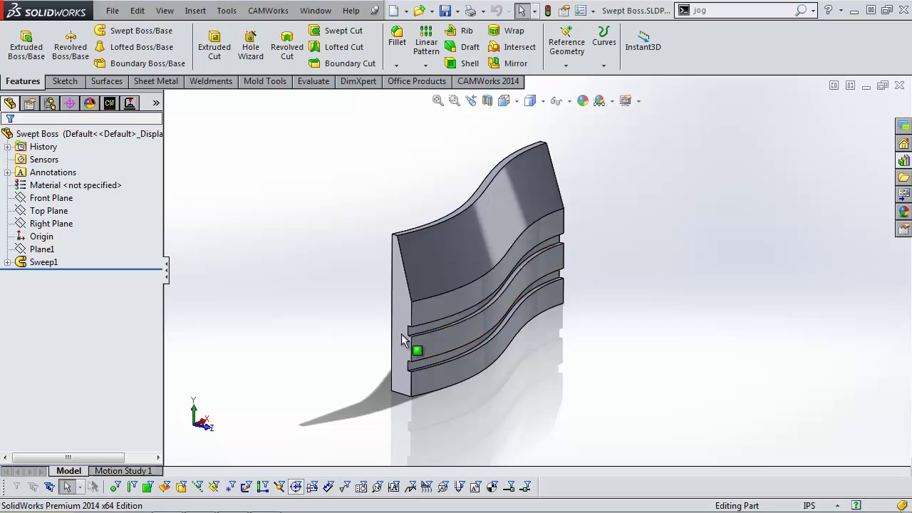
middle_click_drag(385, 297, 463, 302)
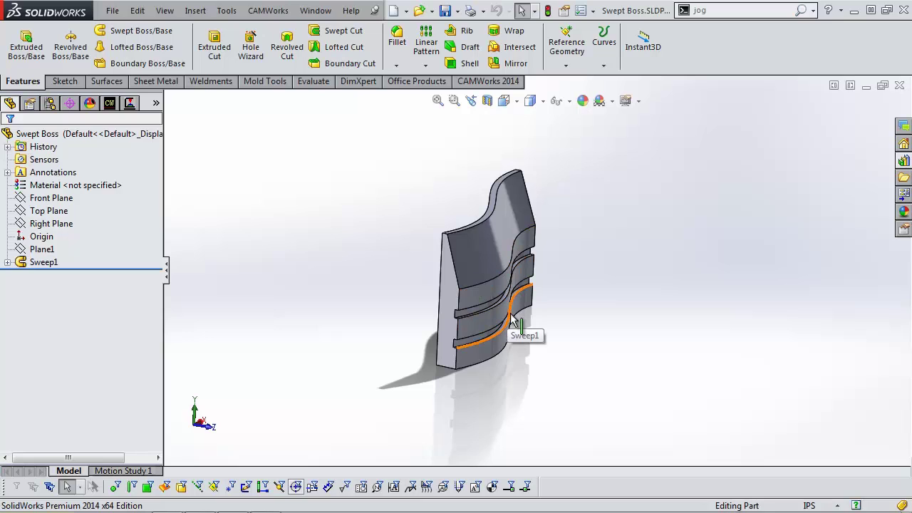
left_click(450, 290)
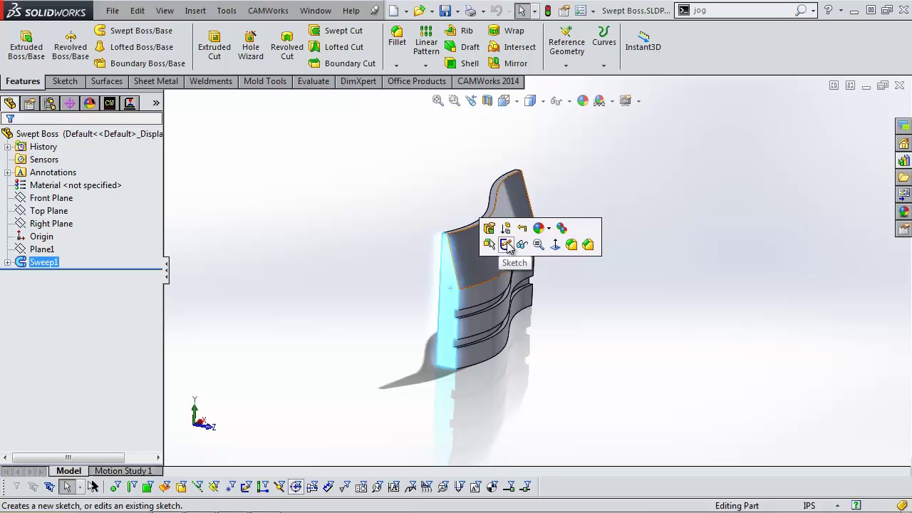
left_click(507, 245)
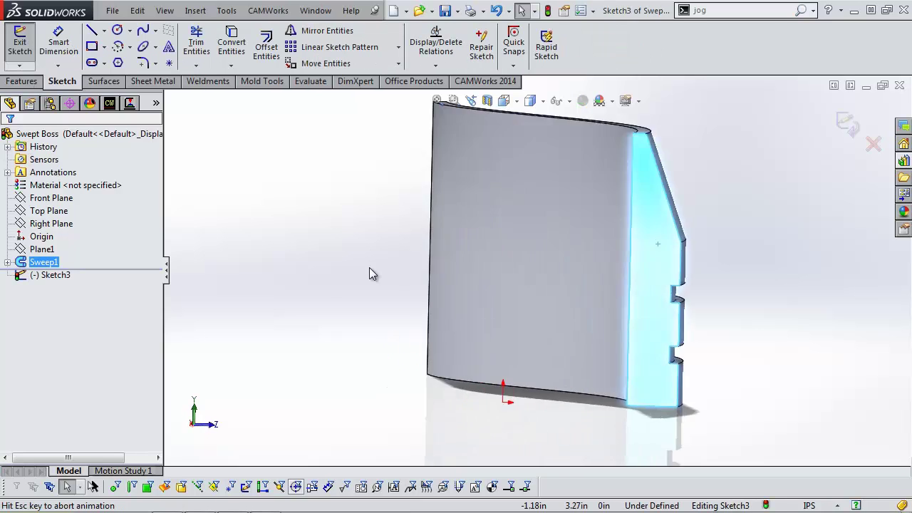
left_click(239, 50)
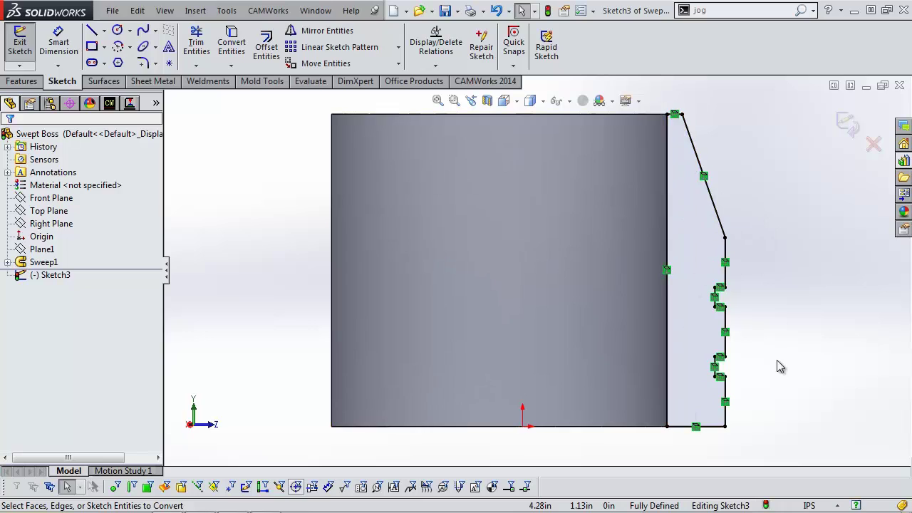
Step: Sketch connected lines outside the profile, about 0.92 in wide and 4.32 in high, from the lower groove's bottom corner around to the slanted edge's lower corner
scroll(782, 342, "up", 1)
scroll(619, 231, "up", 1)
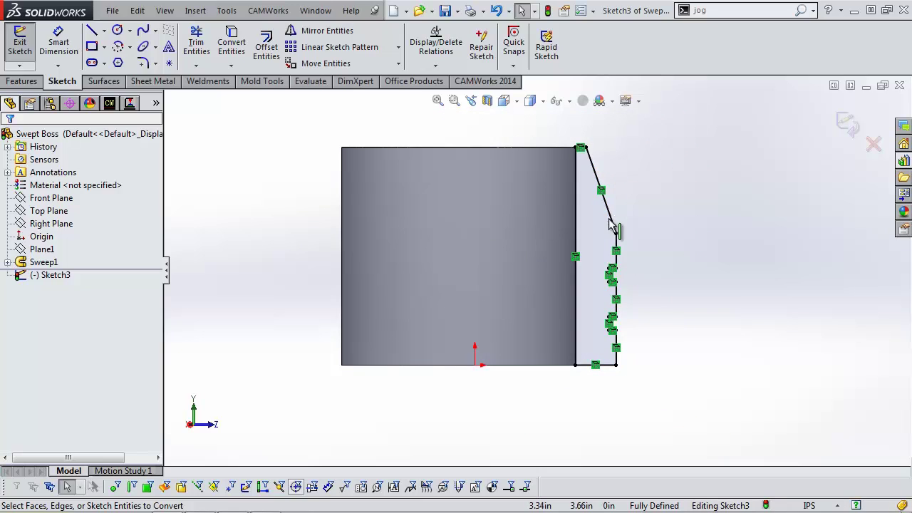
scroll(624, 246, "up", 1)
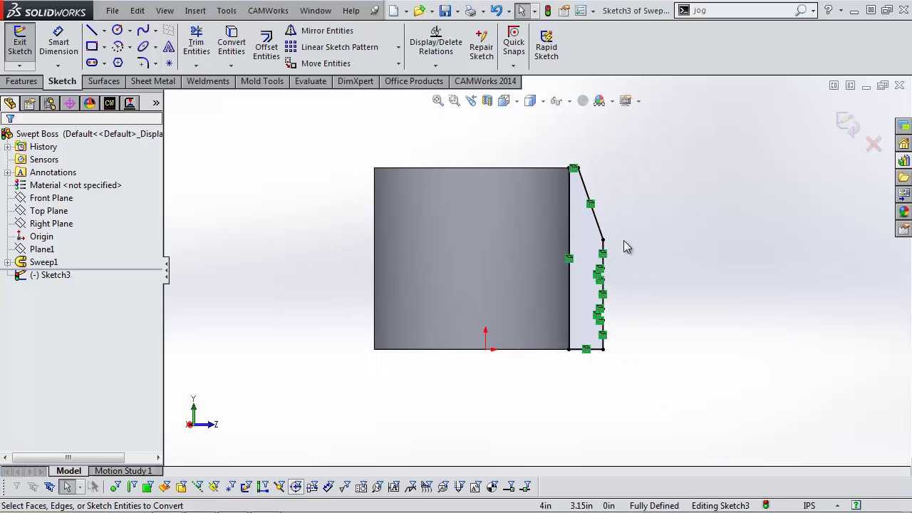
scroll(623, 242, "down", 1)
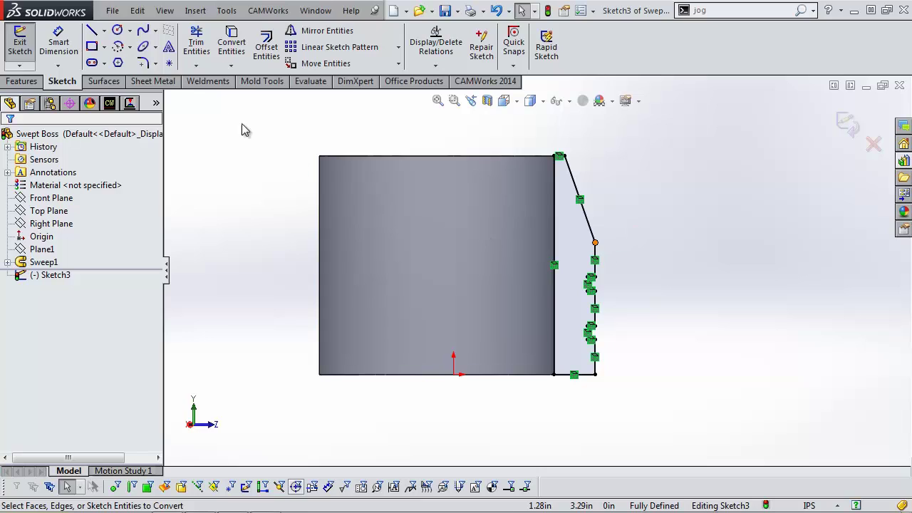
left_click(95, 34)
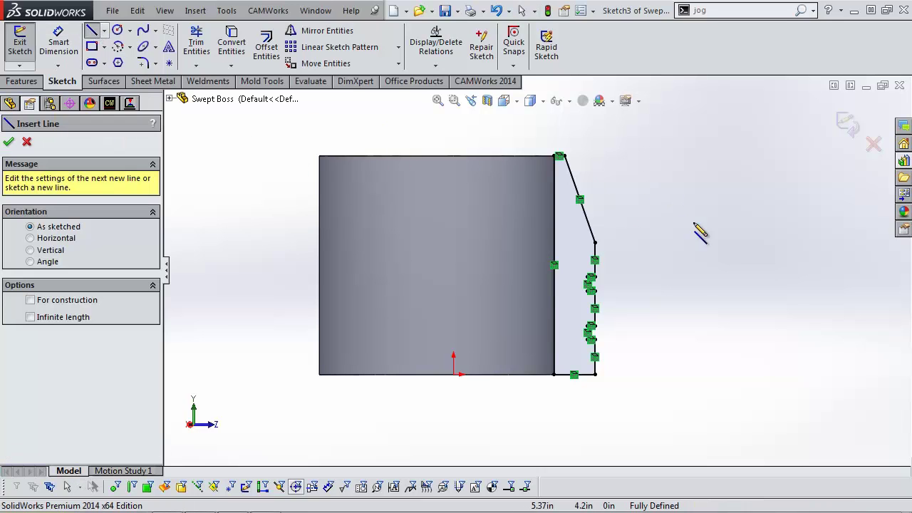
scroll(690, 285, "down", 3)
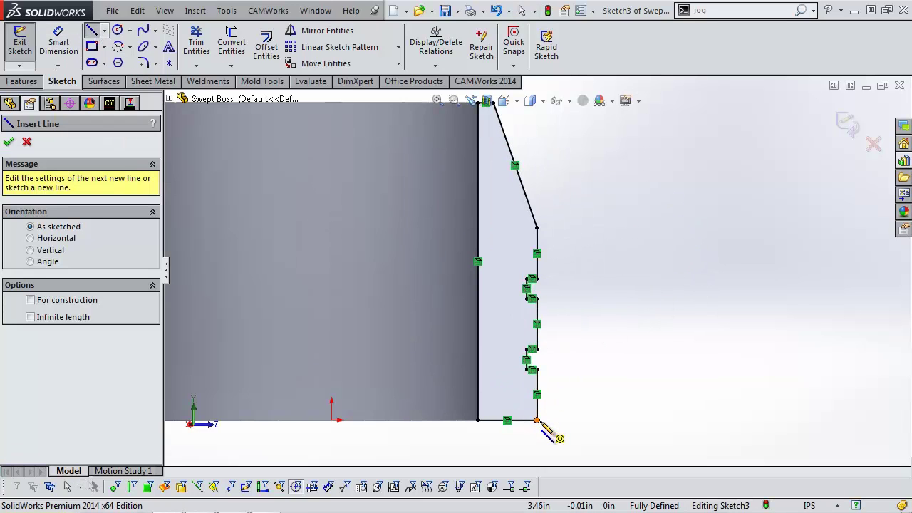
left_click(533, 369)
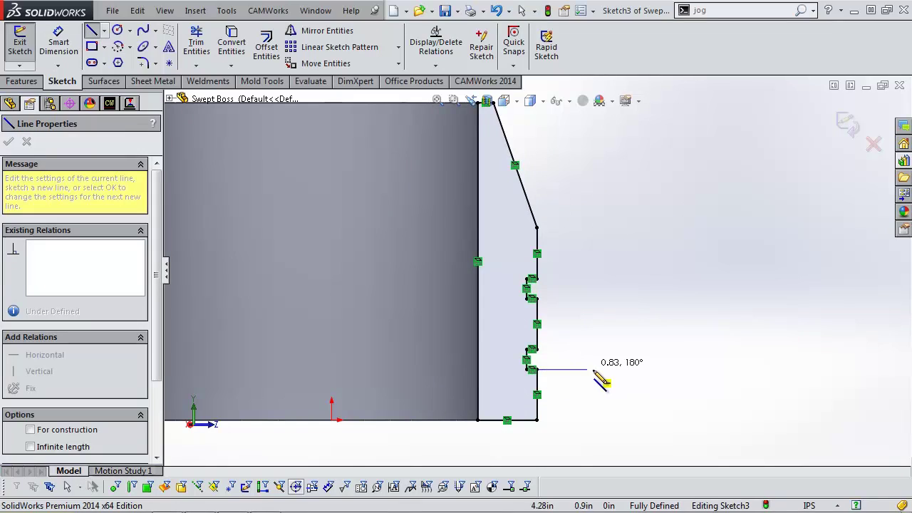
left_click(593, 370)
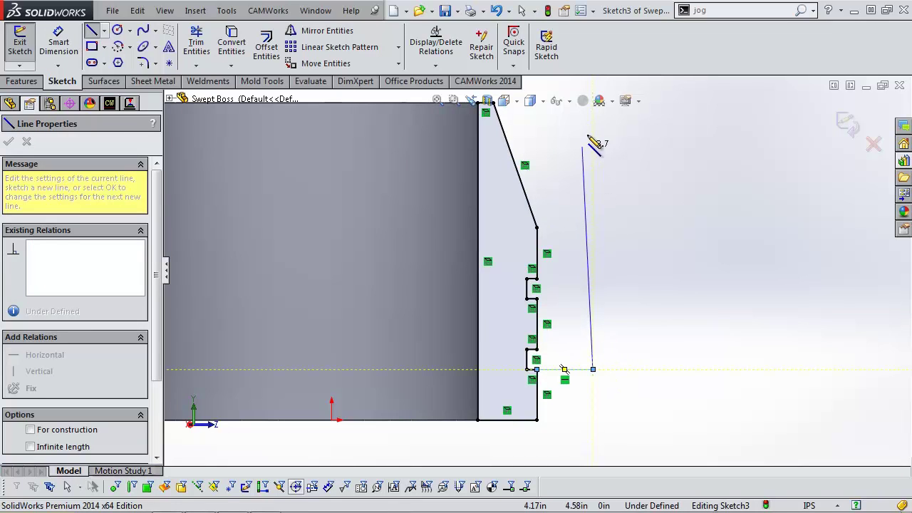
scroll(601, 125, "up", 1)
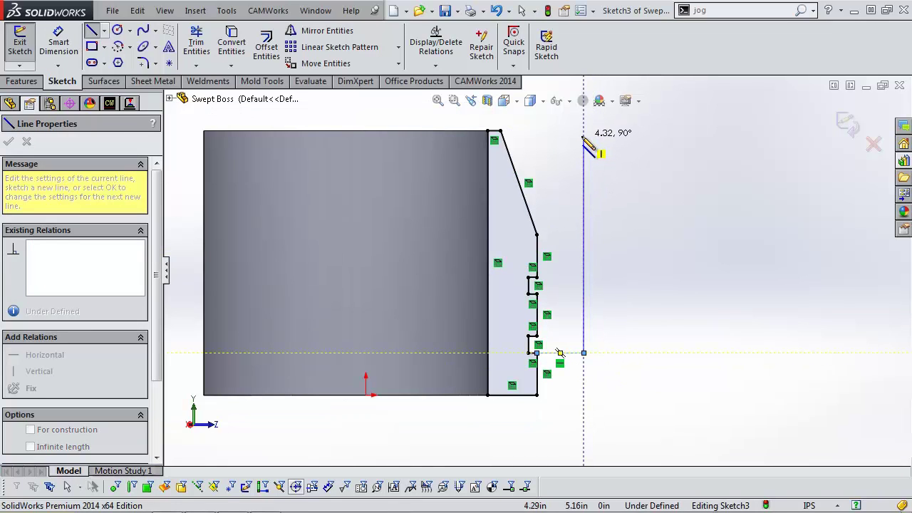
left_click(584, 135)
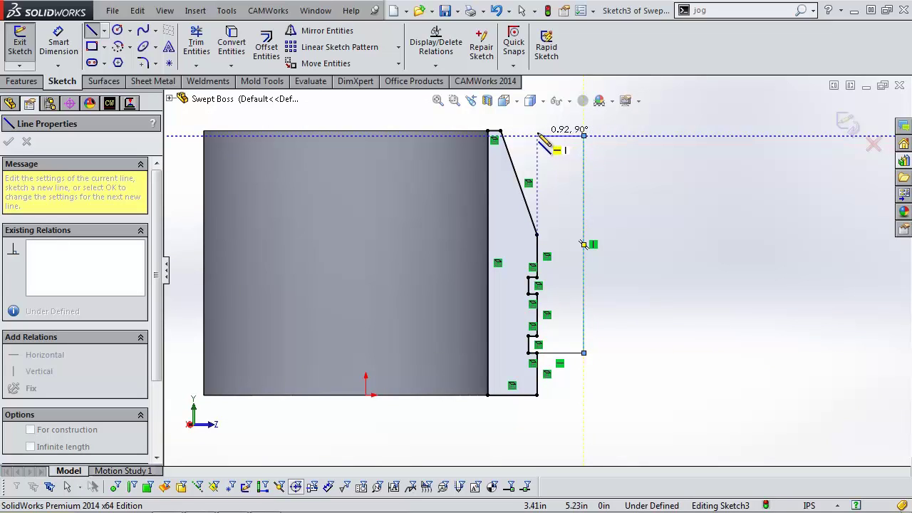
left_click(537, 136)
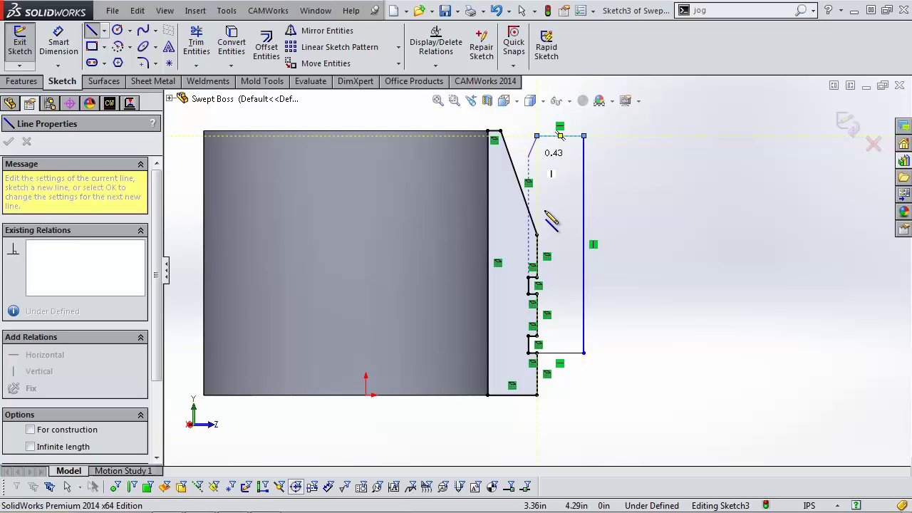
left_click(538, 235)
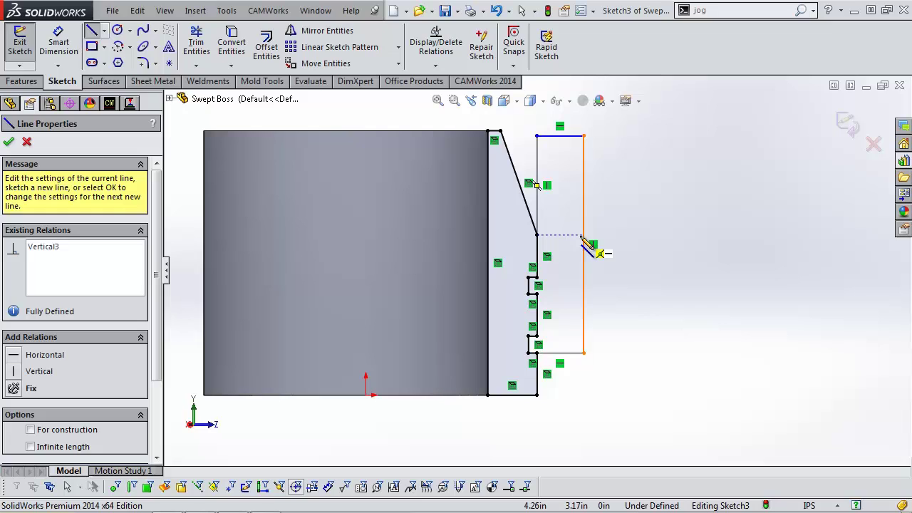
key("Escape")
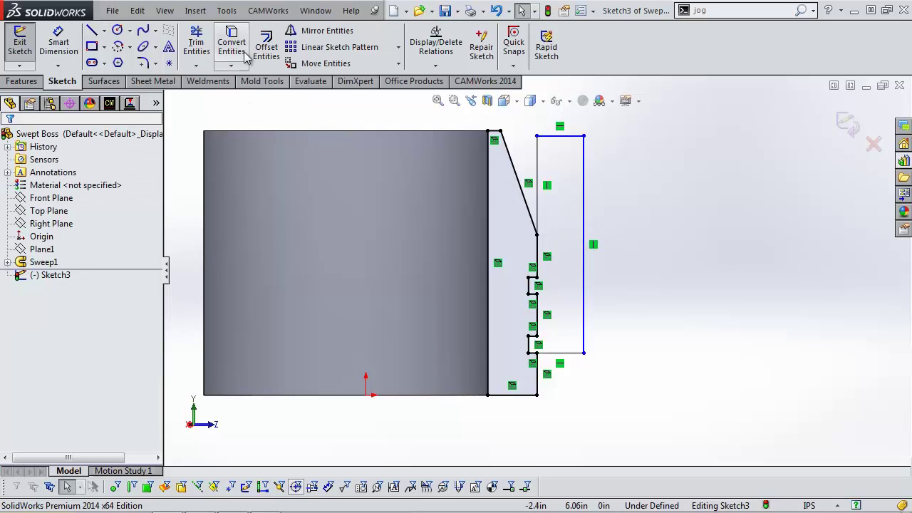
Step: Power trim the converted outline lines that lie outside the tool profile, including the slanted edge and the segment below the lower groove
left_click(196, 45)
mouse_move(512, 163)
left_mouse_down()
mouse_move(488, 136)
mouse_move(499, 384)
mouse_move(509, 421)
mouse_move(550, 380)
mouse_move(543, 372)
mouse_move(540, 414)
left_mouse_up()
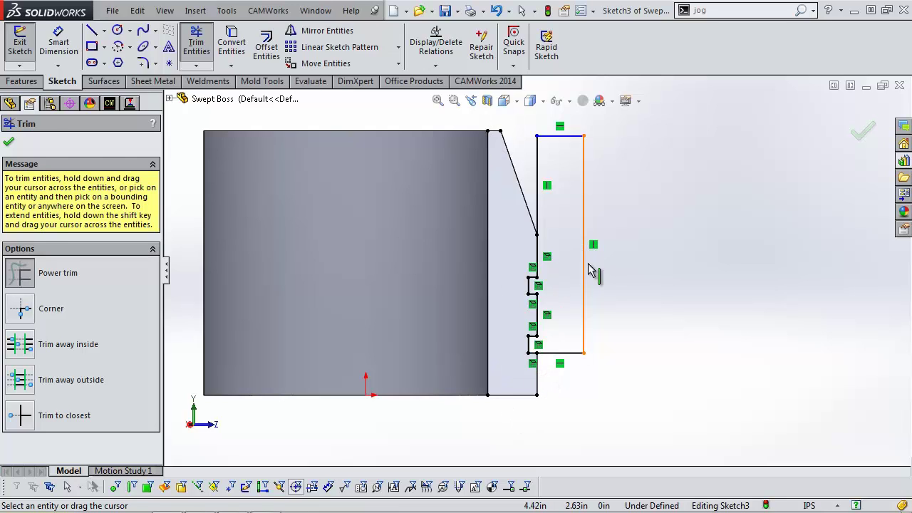
key("Escape")
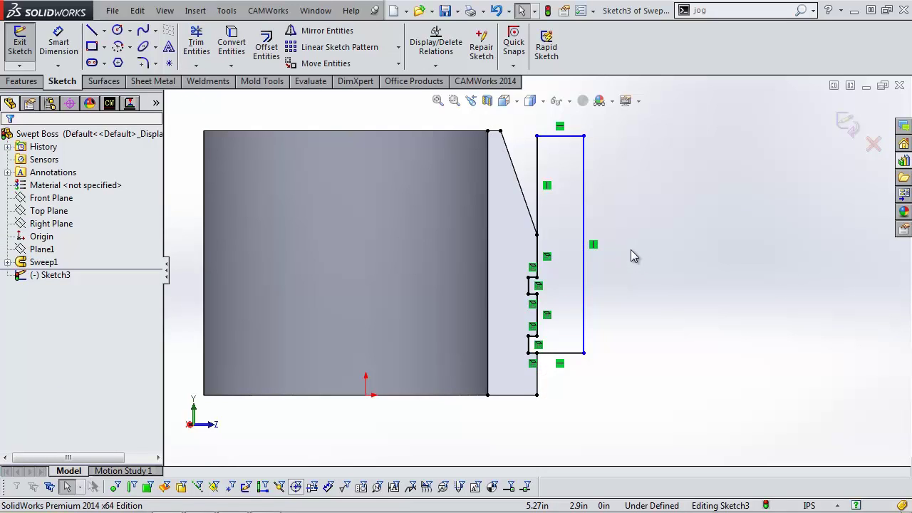
Step: Add a collinear relation between the upper inner vertical line and the converted edge segment directly below it
left_click(539, 189)
left_click(538, 258, "ctrl")
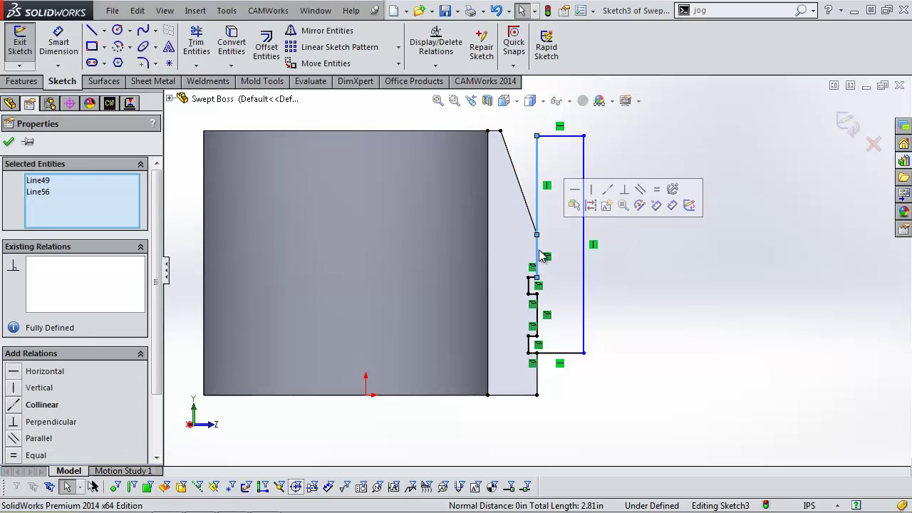
left_click(607, 190)
left_click(613, 192)
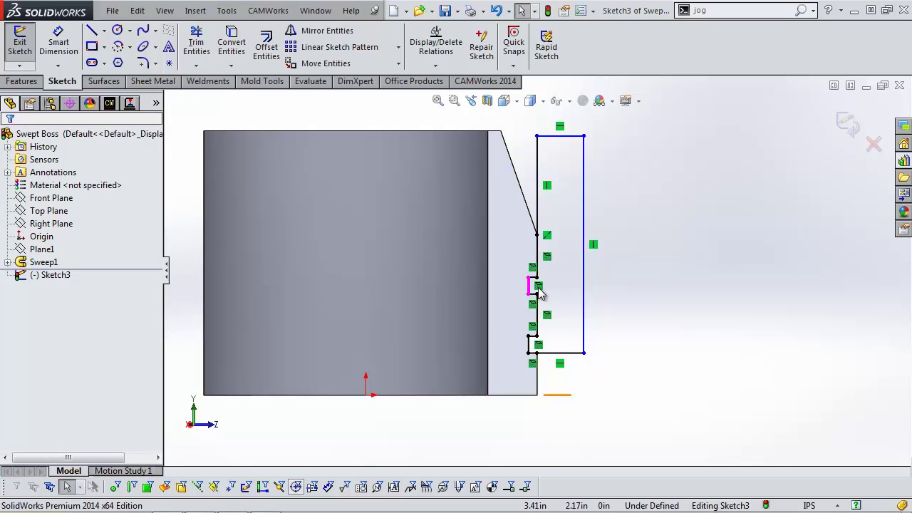
Step: Dimension the profile's width from the lower groove's inner edge to the outer vertical line as 0.50 in
scroll(536, 290, "down", 2)
scroll(584, 294, "up", 1)
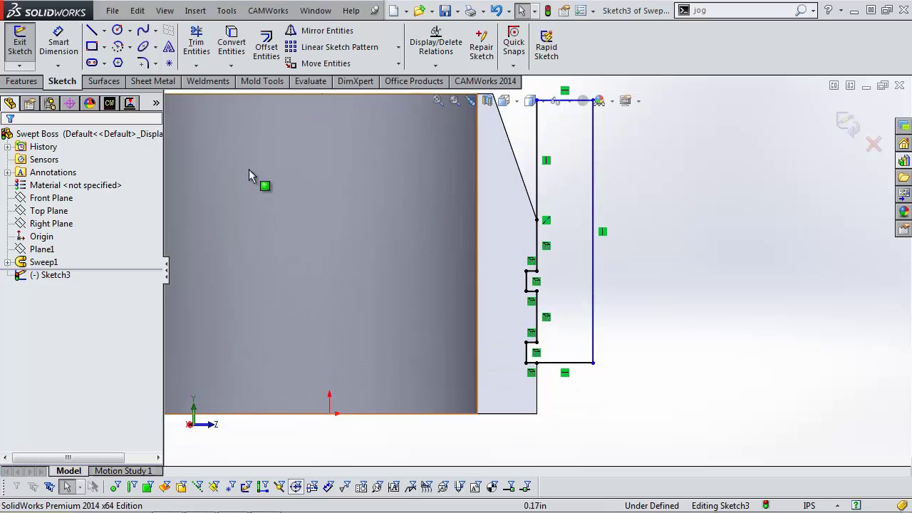
left_click(69, 57)
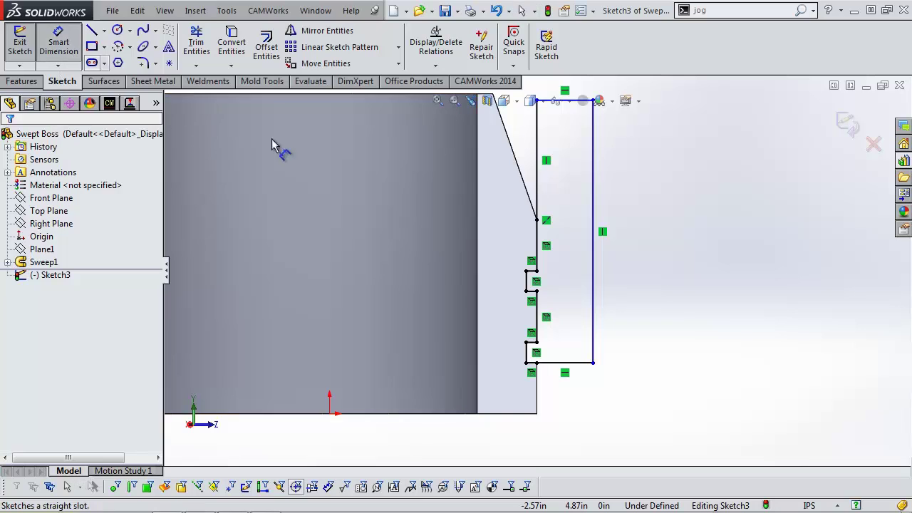
left_click(533, 360)
left_click(593, 357)
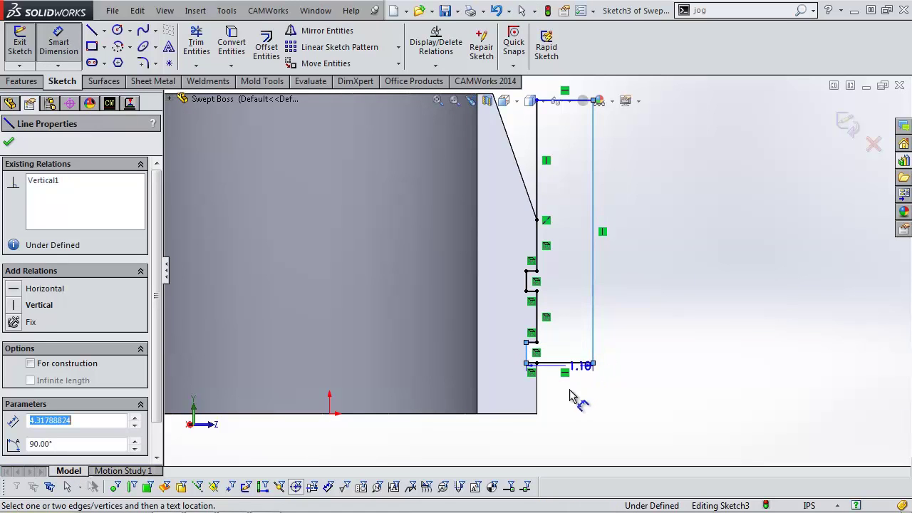
left_click(562, 428)
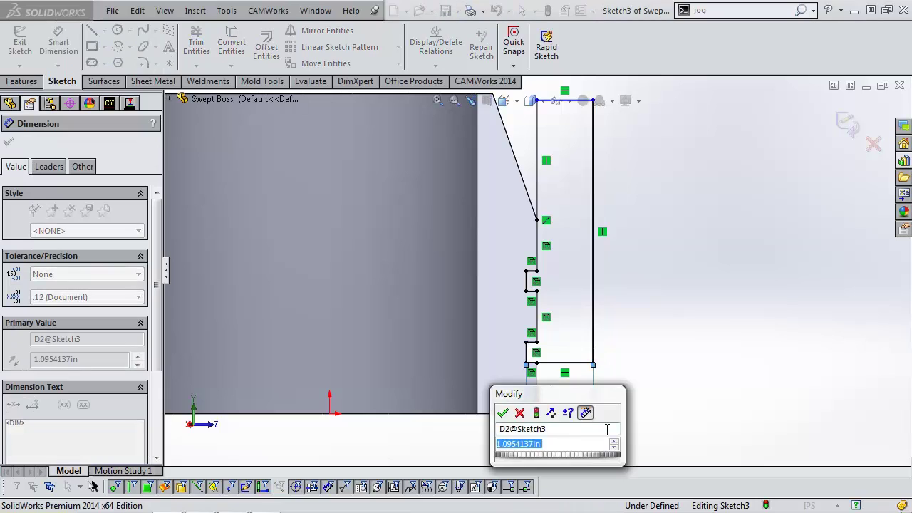
type(".5")
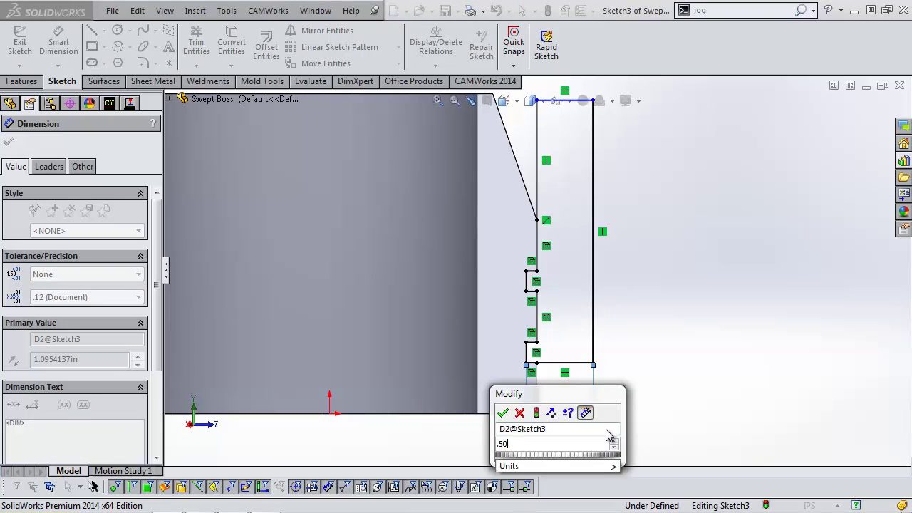
key("Return")
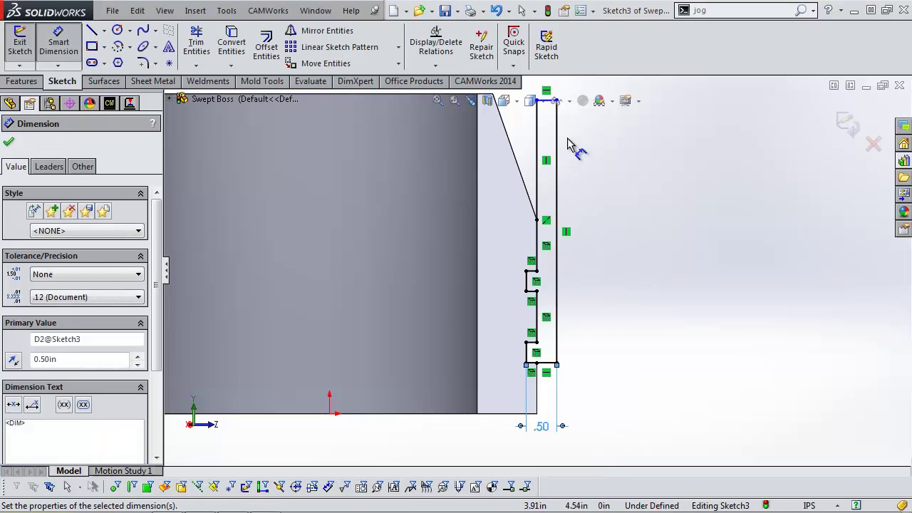
Step: Dimension the outer vertical line of the profile at 4 in
middle_click_drag(568, 174, 559, 207, "ctrl")
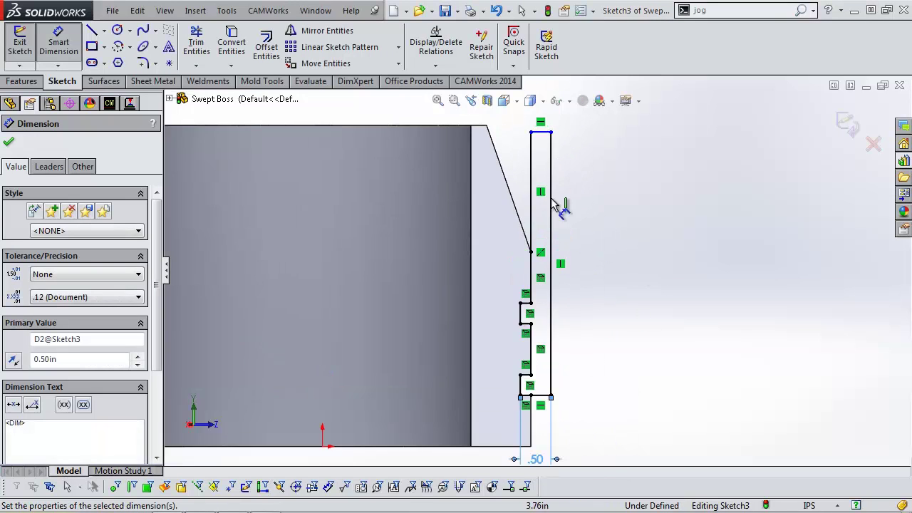
left_click(553, 252)
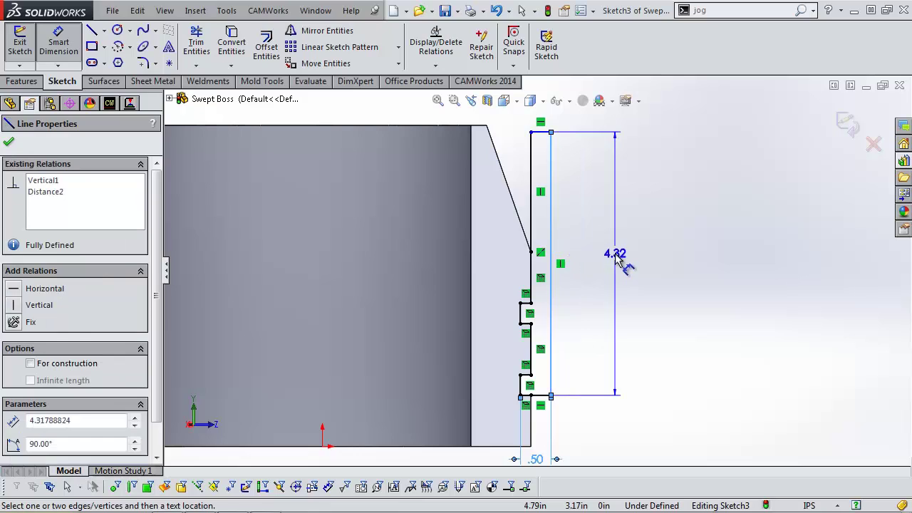
left_click(600, 257)
type("4")
key("Return")
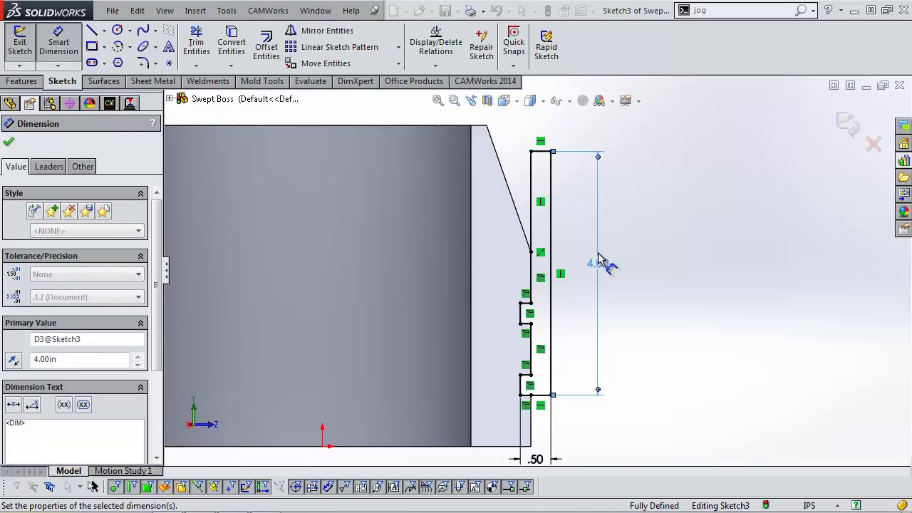
left_click(624, 250)
key("Escape")
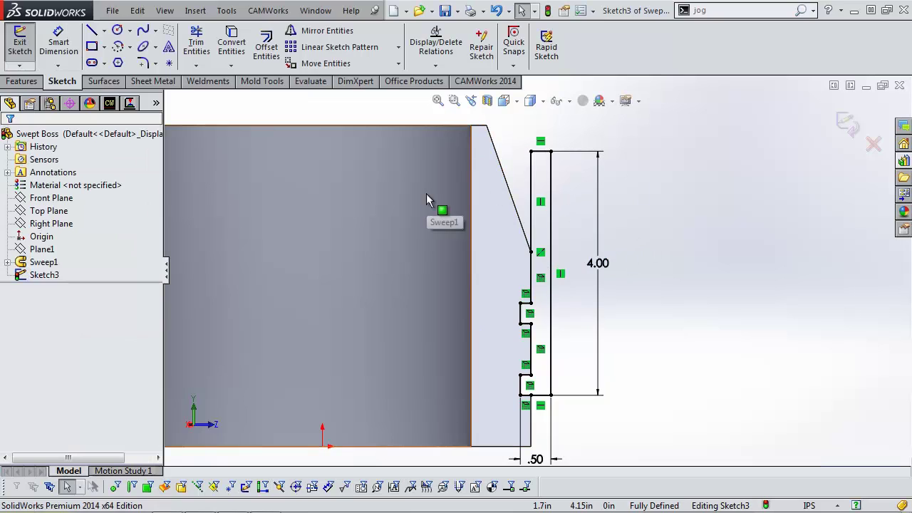
Step: Exit the tool profile sketch and rename it Custom Tool
left_click_drag(678, 121, 466, 434)
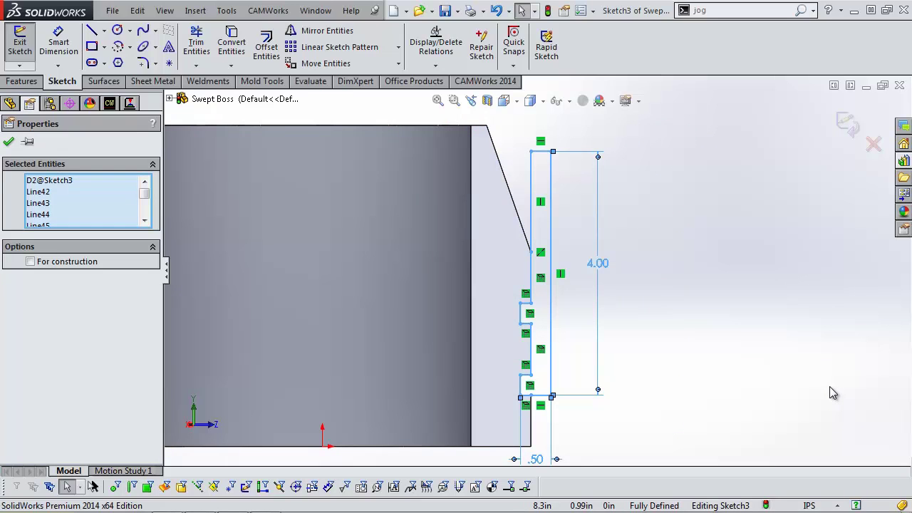
left_click(846, 124)
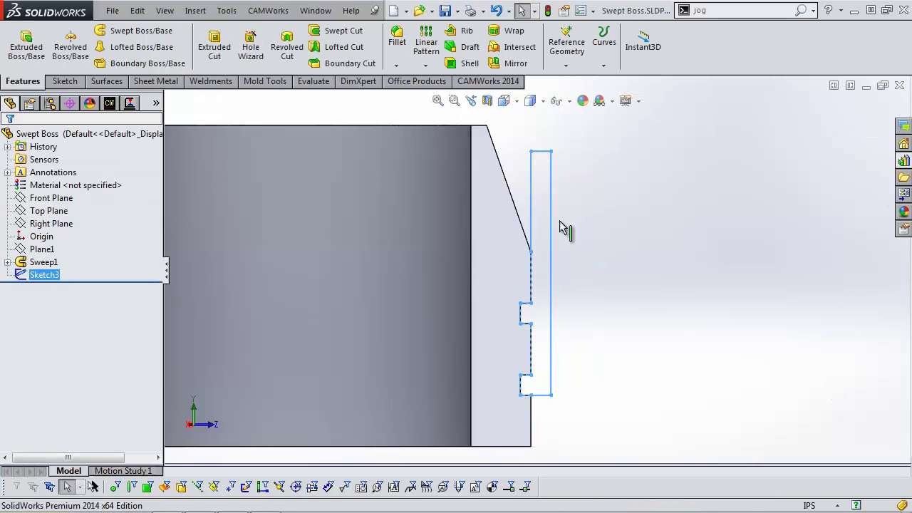
left_click(44, 275)
type("Custom Tool")
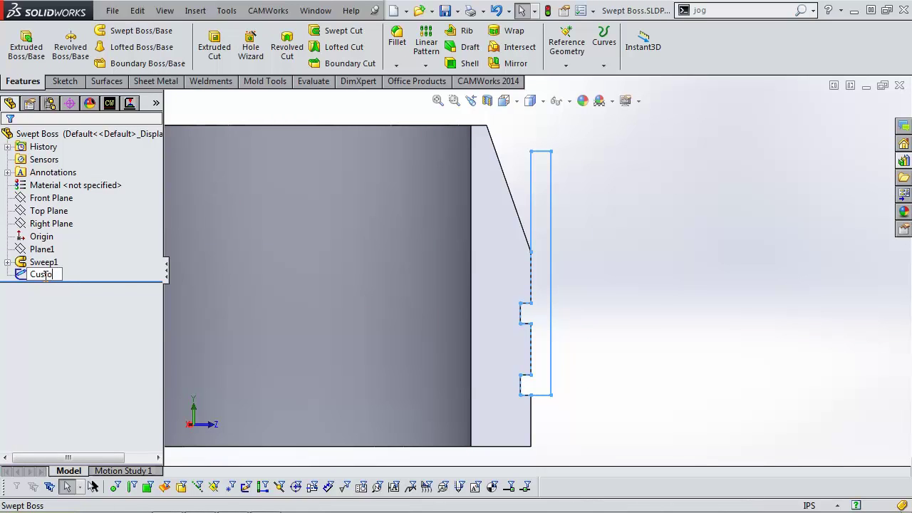
Step: Confirm the sketch name Custom Tool and create a new part document
key("Return")
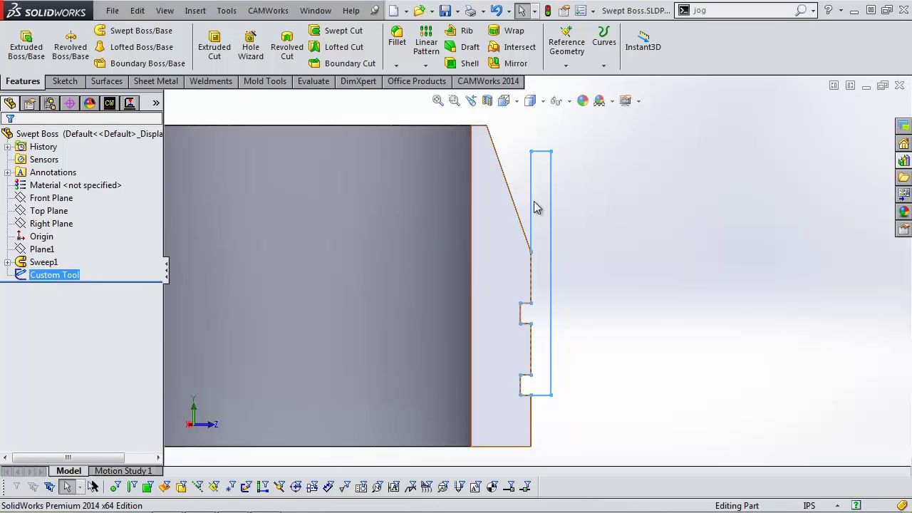
left_click(558, 191)
left_click(112, 11)
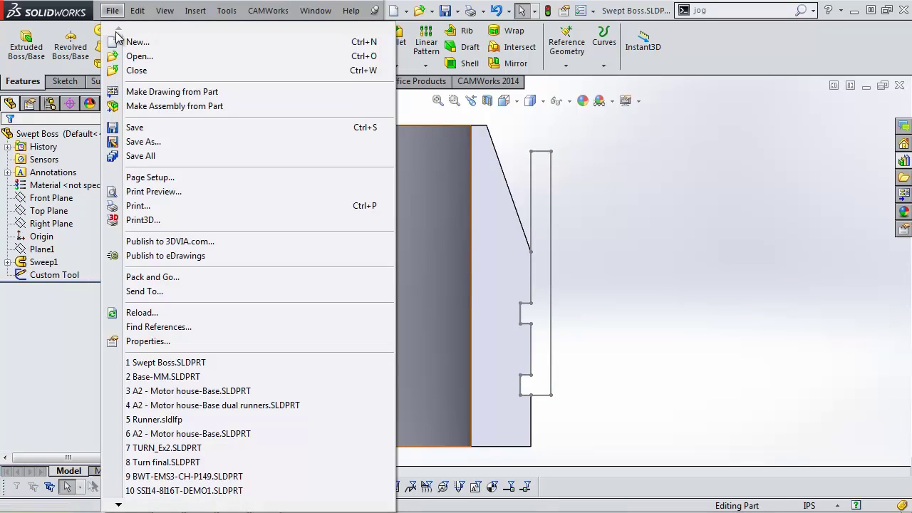
left_click(127, 41)
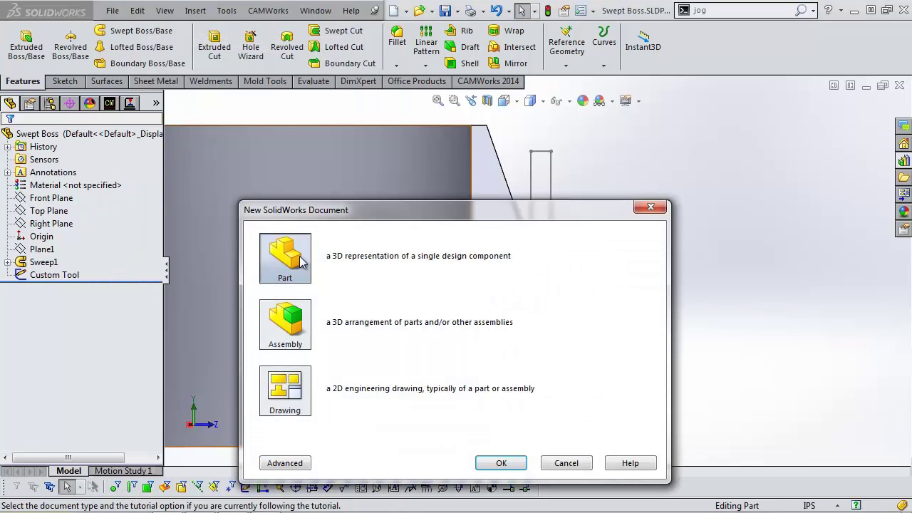
left_click(516, 459)
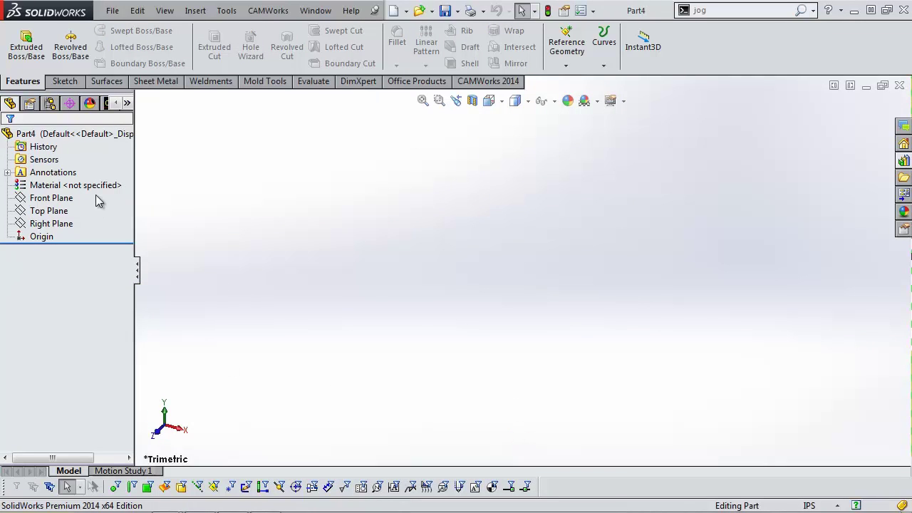
Step: Start a sketch on the Front Plane of the new part and paste the copied tool profile into it
left_click(64, 198)
left_click(72, 176)
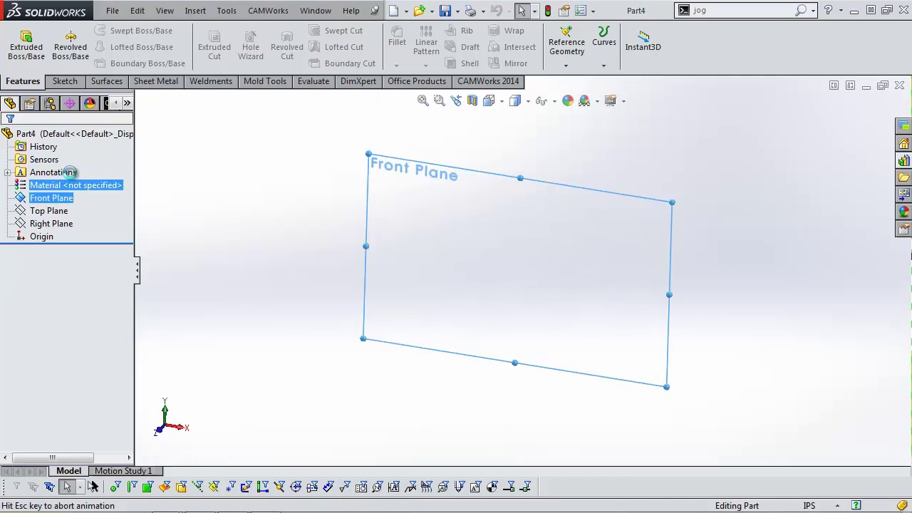
left_click(580, 202)
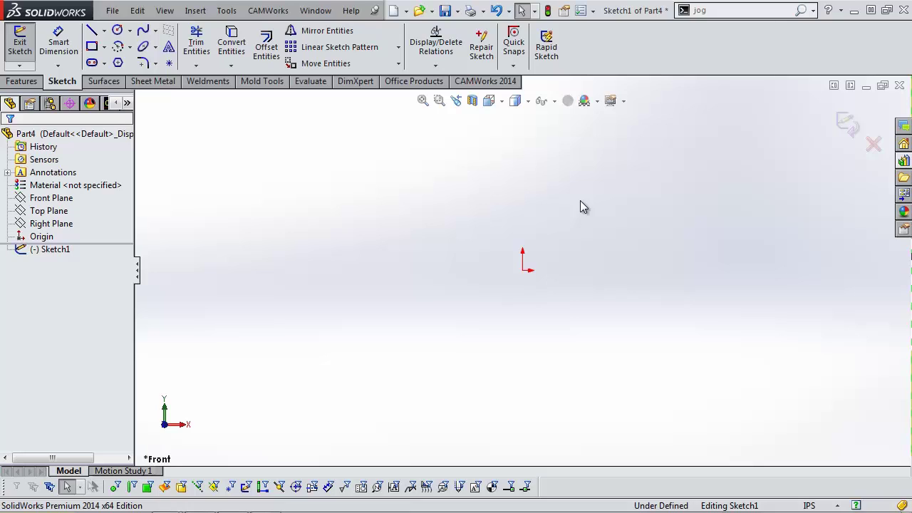
key("ctrl+v")
middle_click_drag(660, 188, 631, 212, "ctrl")
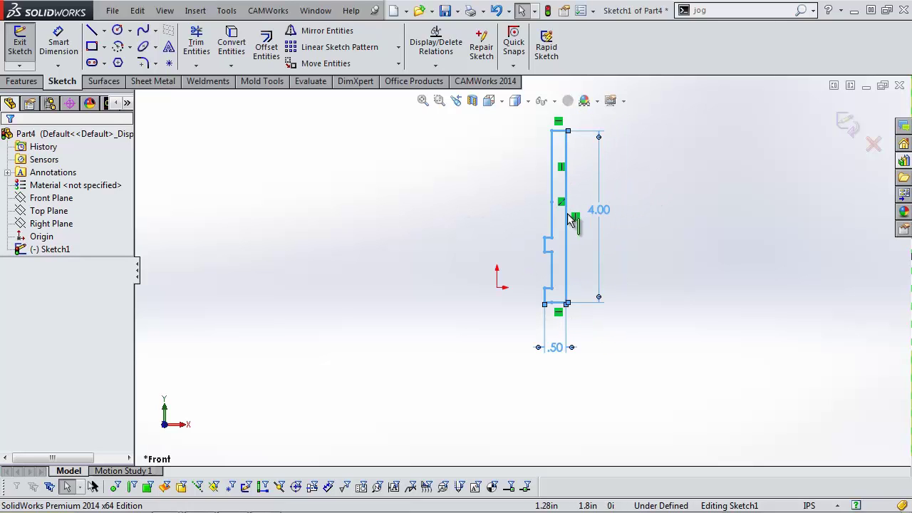
left_click(630, 271)
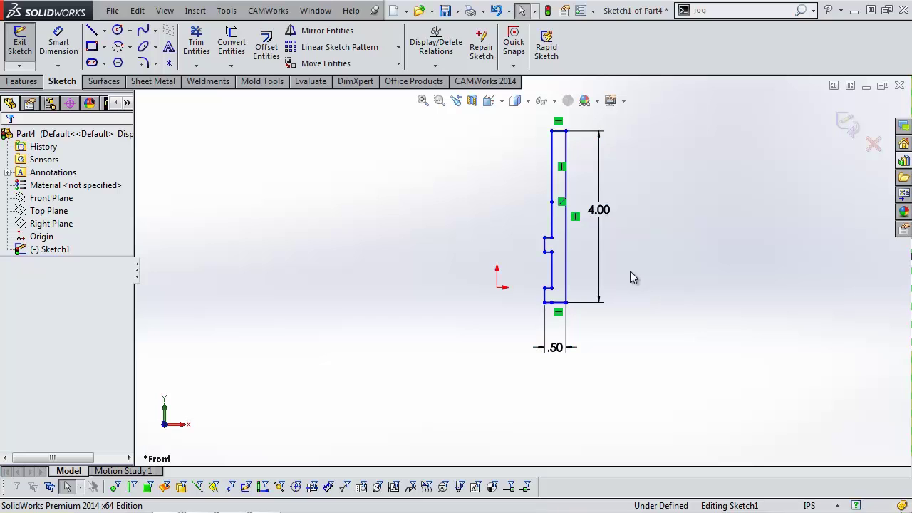
Step: Move the whole profile, keeping its relations, from the lower end of its 4 in vertical line to the origin
scroll(593, 197, "down", 2)
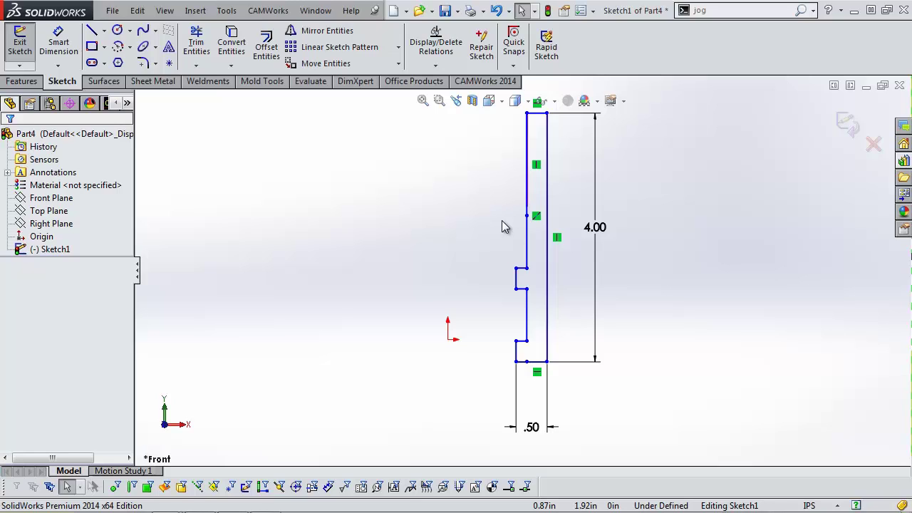
left_click(364, 64)
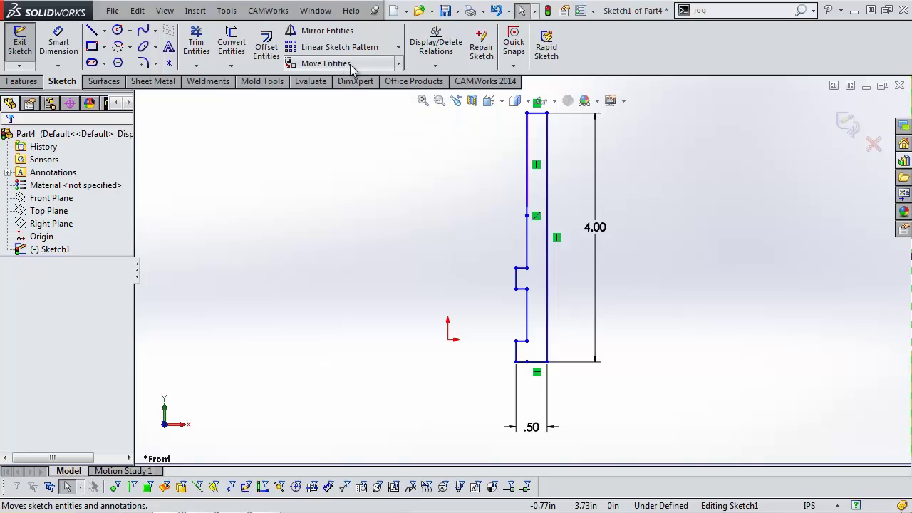
scroll(527, 168, "up", 1)
mouse_move(467, 132)
left_mouse_down()
mouse_move(584, 405)
mouse_move(574, 420)
left_mouse_up()
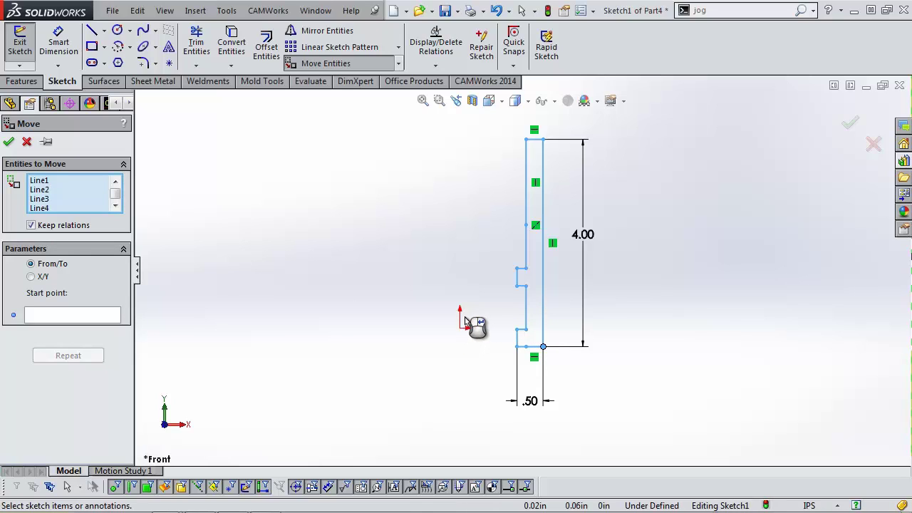
left_click(94, 315)
left_click(543, 347)
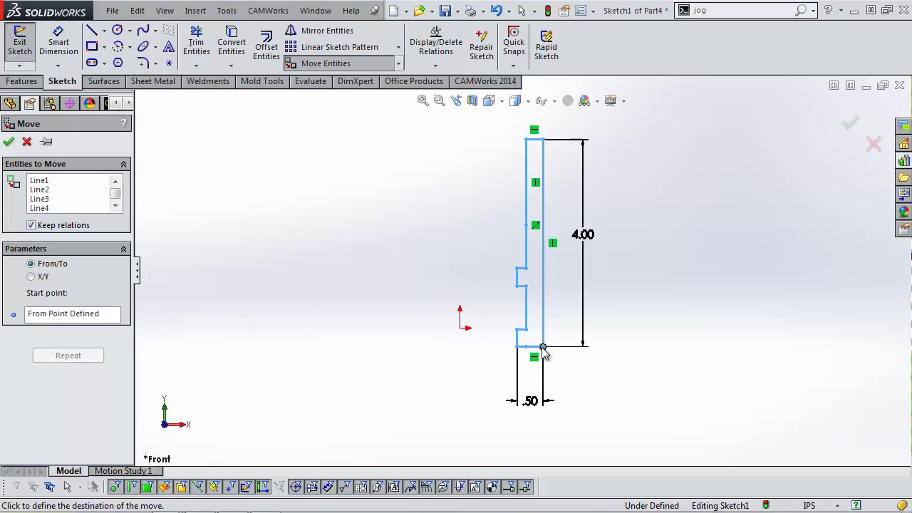
left_click(459, 328)
Step: Mirror the whole profile about its 4 in vertical line without keeping a copy of the original side
scroll(510, 235, "up", 2)
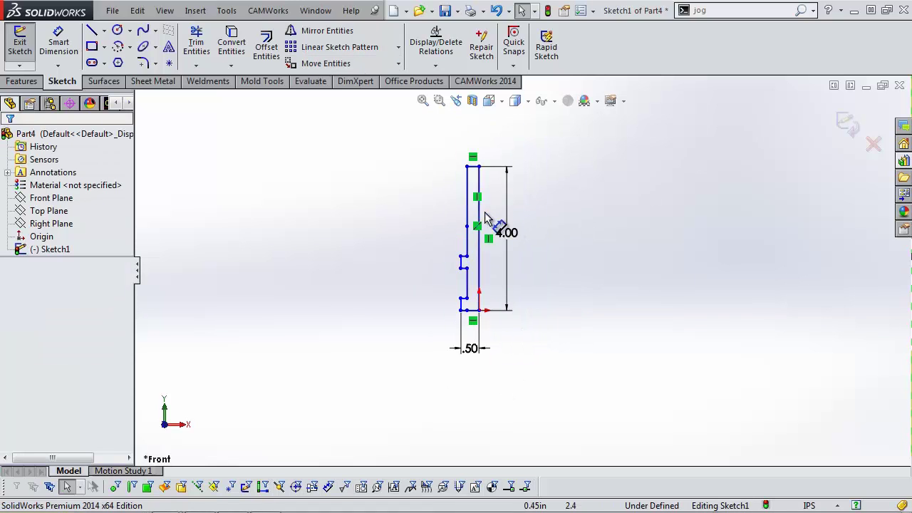
mouse_move(448, 152)
left_mouse_down()
mouse_move(505, 316)
mouse_move(503, 350)
left_mouse_up()
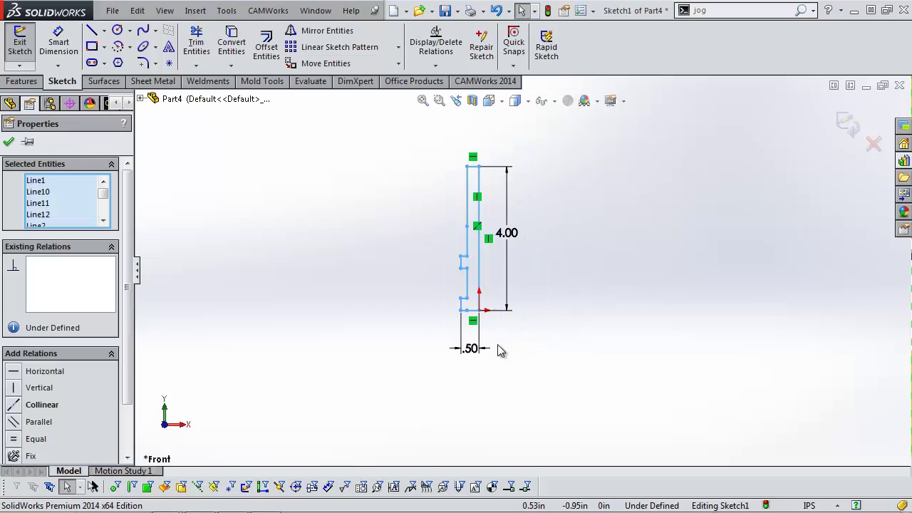
left_click(318, 35)
left_click(55, 324)
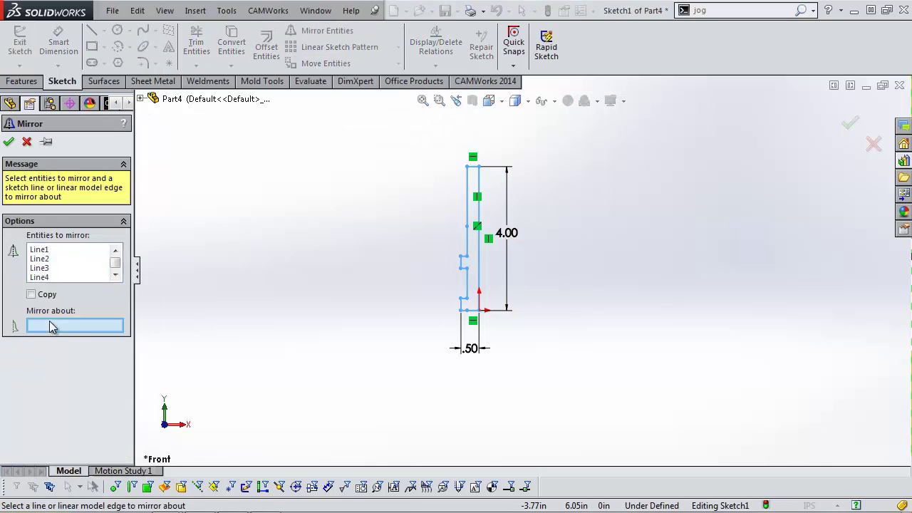
left_click(479, 235)
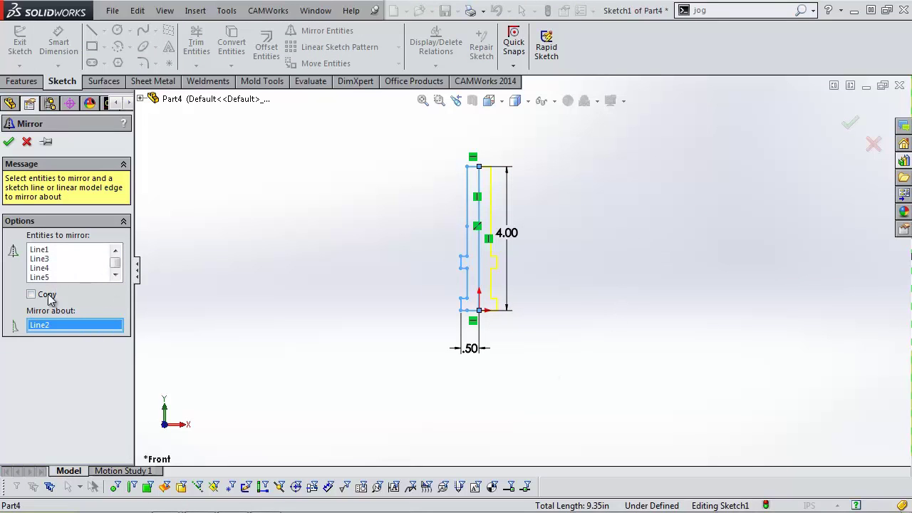
left_click(850, 122)
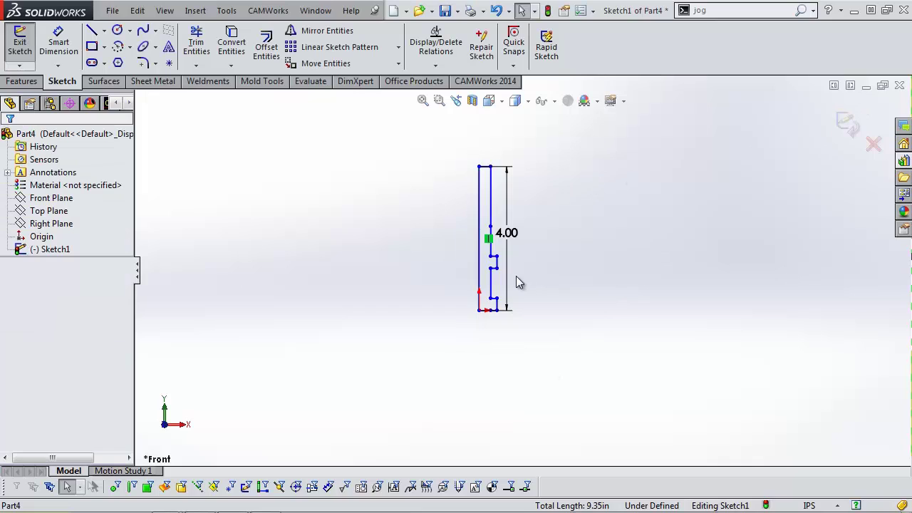
Step: Add a collinear relation between the outer vertical lines of the profile's two projecting teeth
scroll(488, 234, "down", 2)
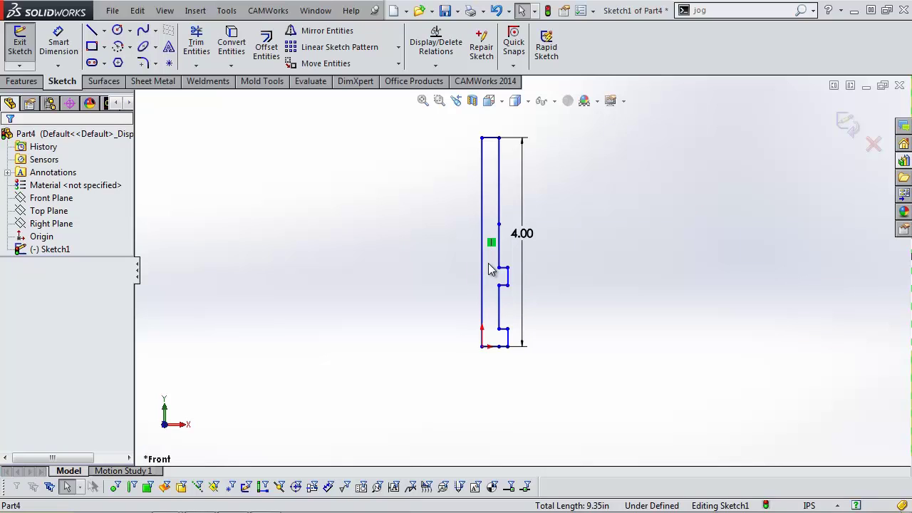
scroll(542, 283, "down", 2)
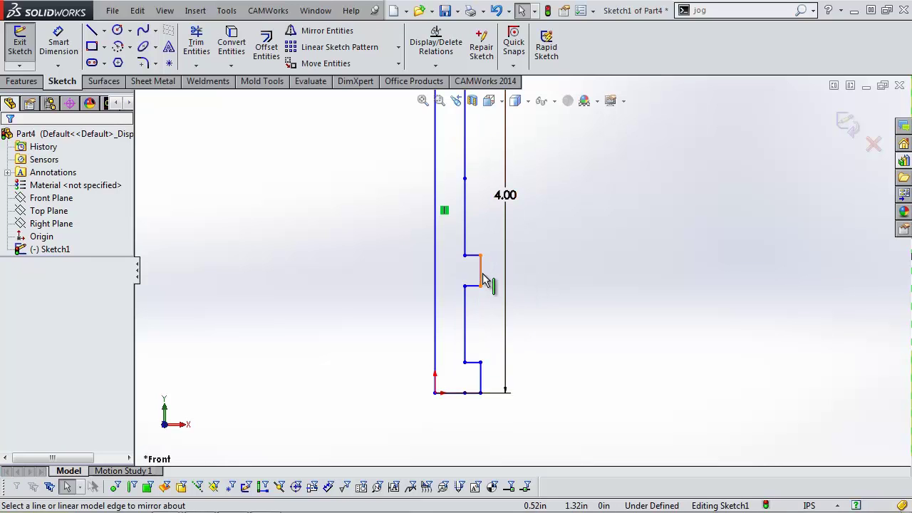
left_click(481, 277)
left_click(482, 379, "ctrl")
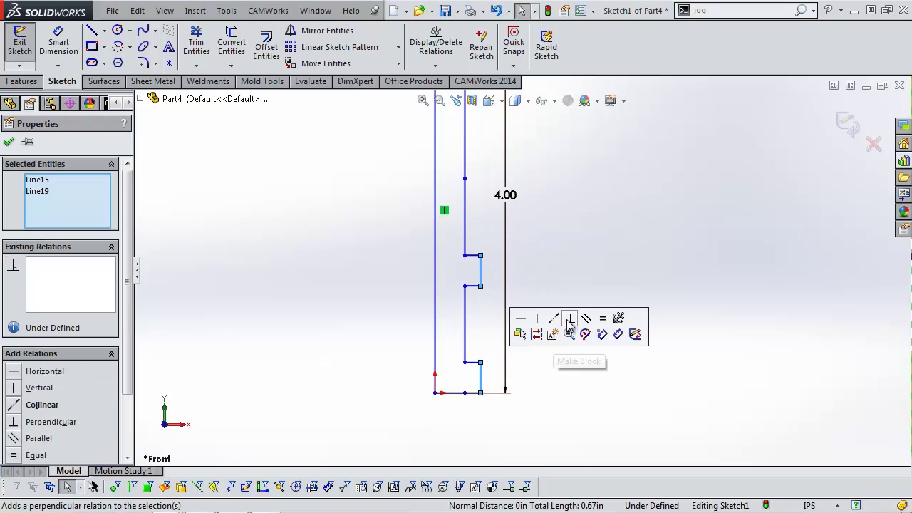
left_click(558, 319)
left_click(601, 295)
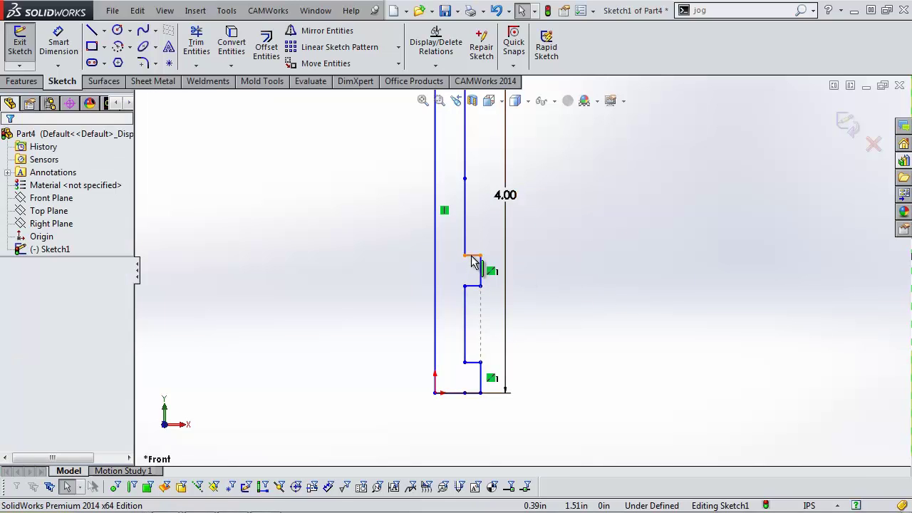
Step: Make the upper tooth's two horizontal lines and the lower tooth's top line equal in length
left_click(472, 256)
left_click(472, 286, "ctrl")
left_click(472, 362, "ctrl")
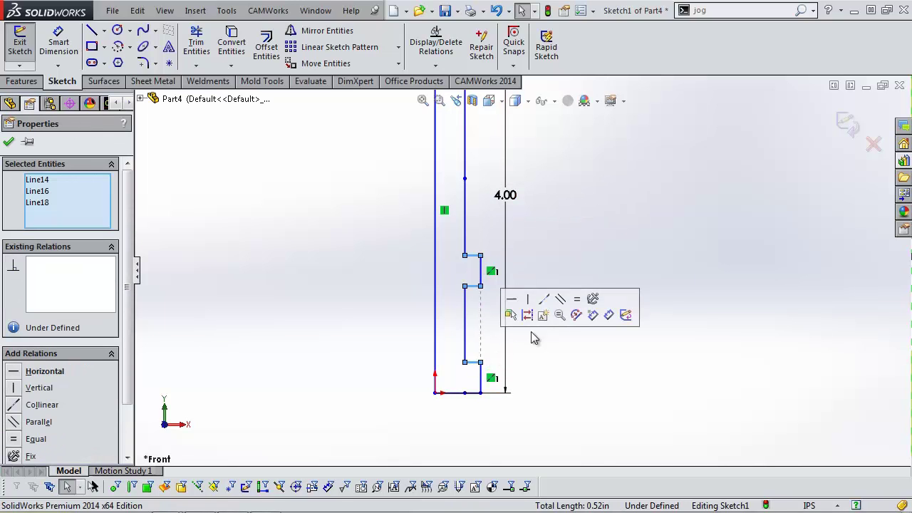
left_click(577, 298)
left_click(577, 268)
Step: Dimension the profile's width from the lower tooth's outer line to the long vertical line as 0.50 in
key("d")
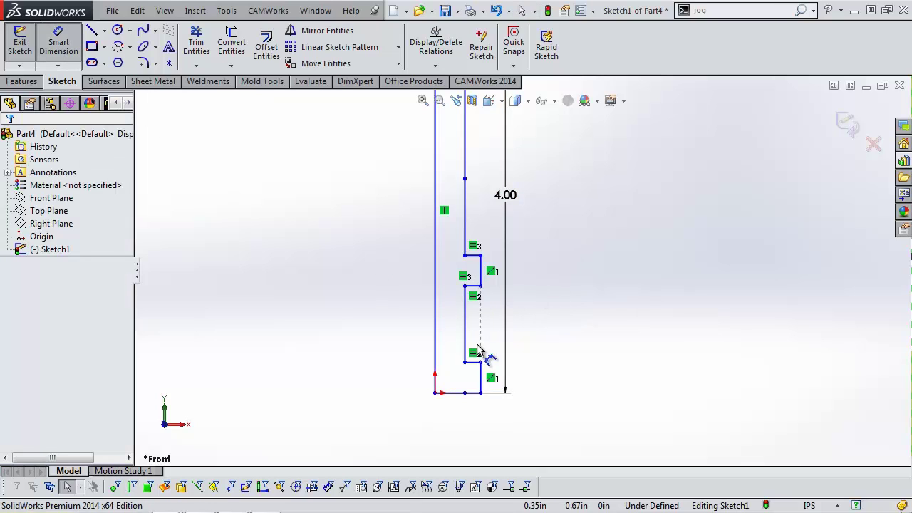
left_click(481, 384)
left_click(435, 367)
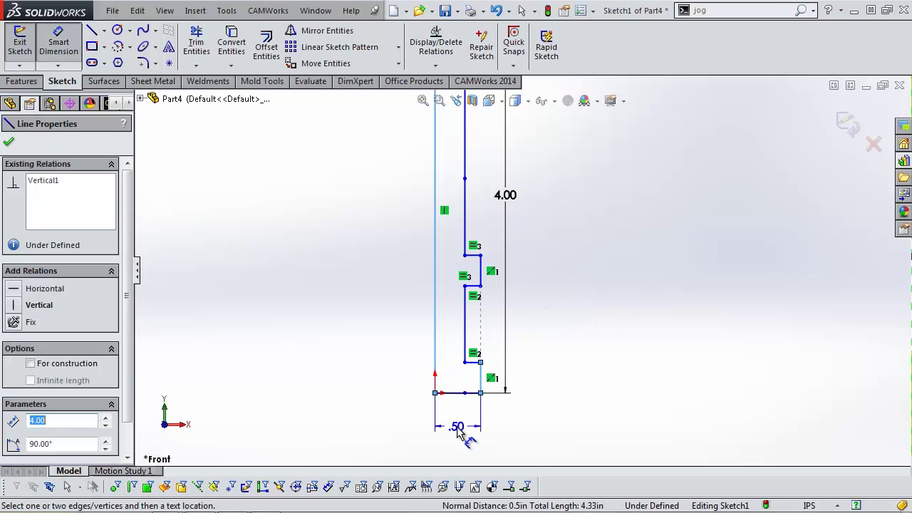
left_click(458, 428)
left_click(403, 412)
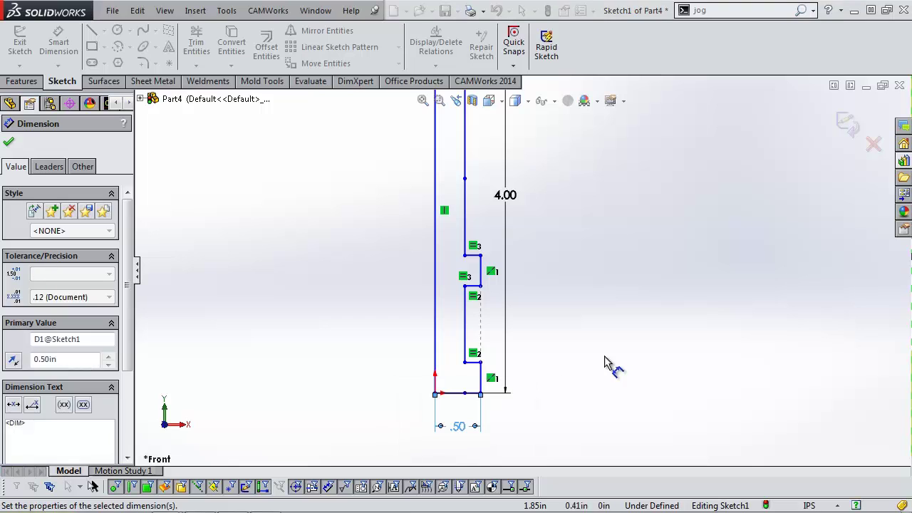
Step: Try adding a second height dimension on the profile's long vertical line and delete it
scroll(606, 366, "up", 5)
left_click(488, 221)
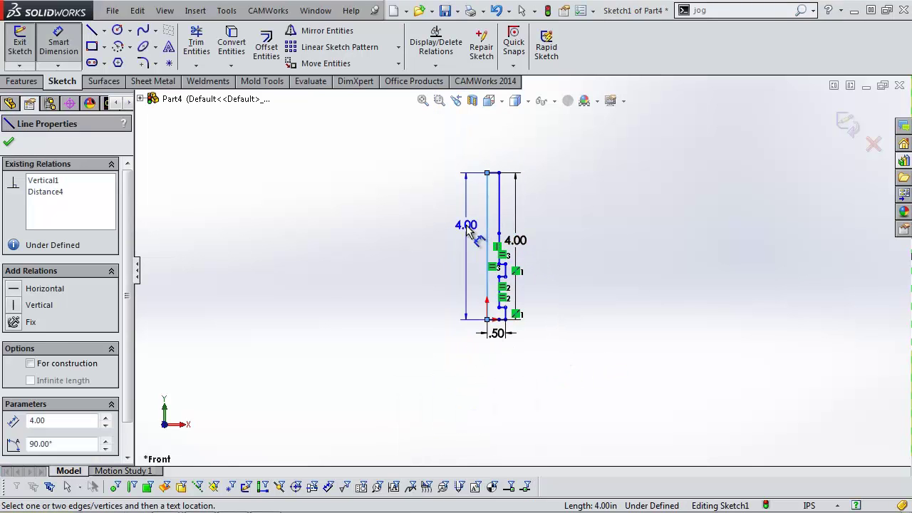
left_click(466, 225)
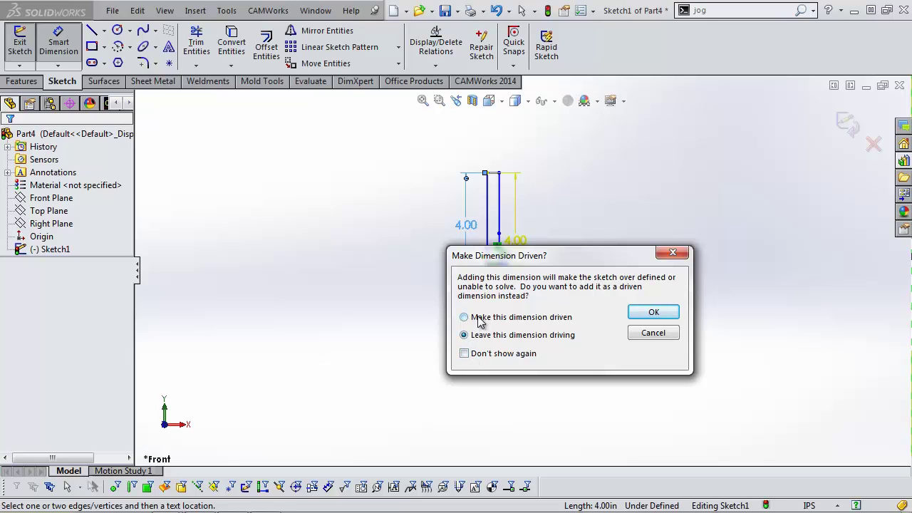
left_click(640, 313)
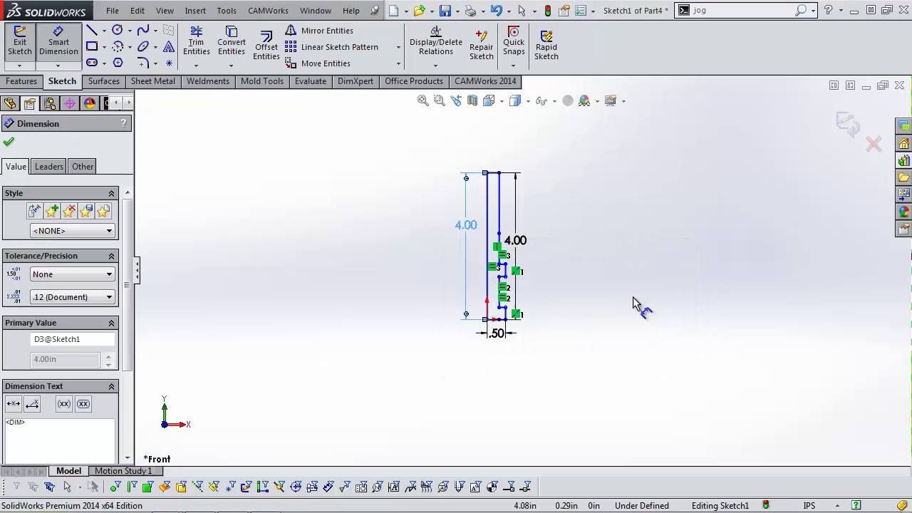
left_click(470, 227)
key("Delete")
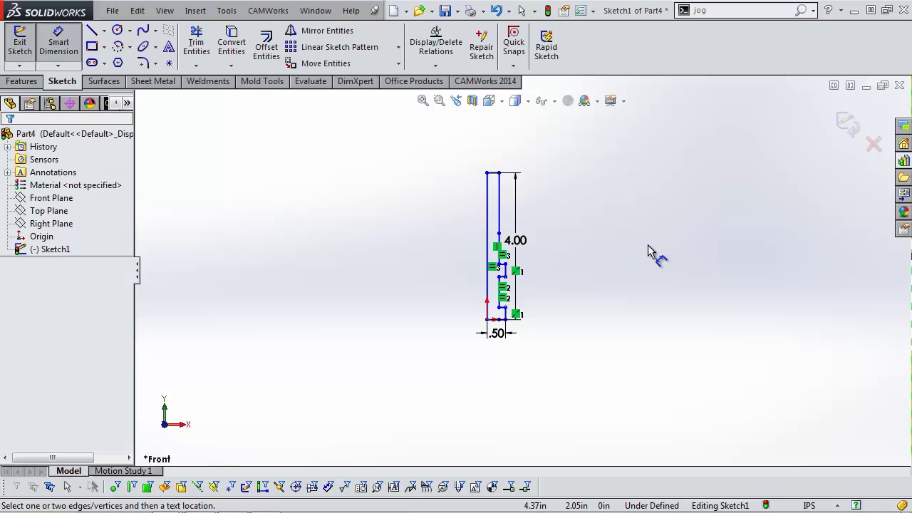
Step: Exit the sketch and revolve the profile about its 4 in vertical line into a solid tool body
left_click(846, 124)
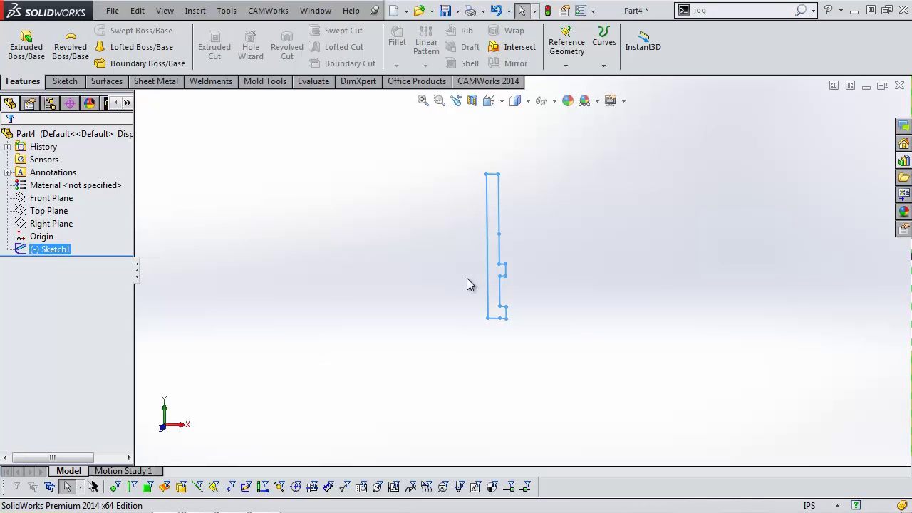
key("ctrl+Tab")
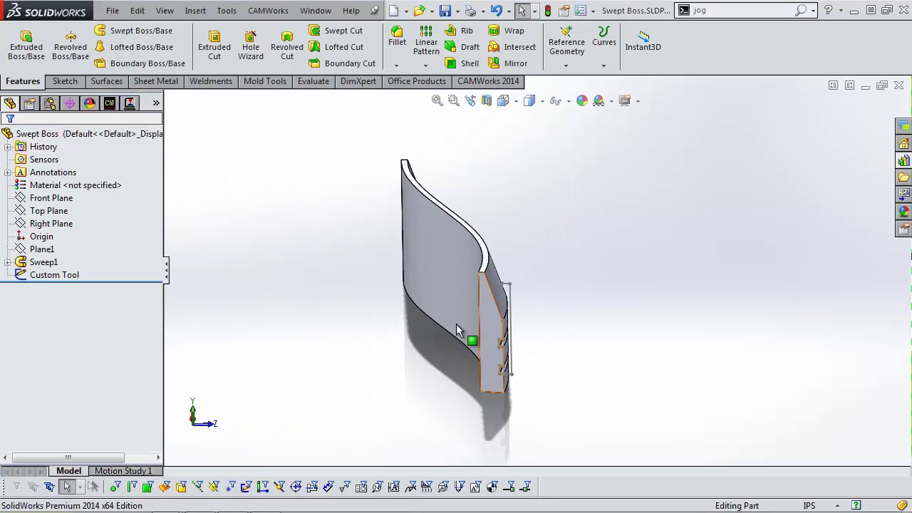
key("ctrl+Tab")
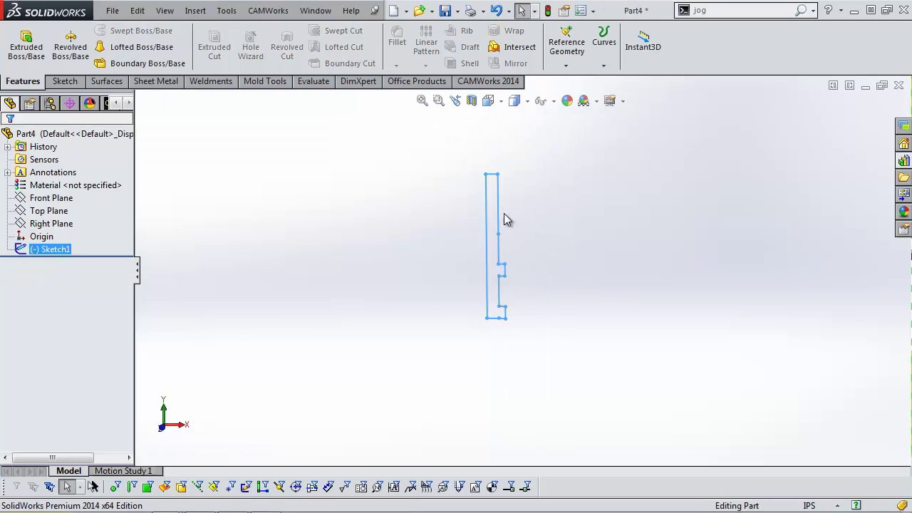
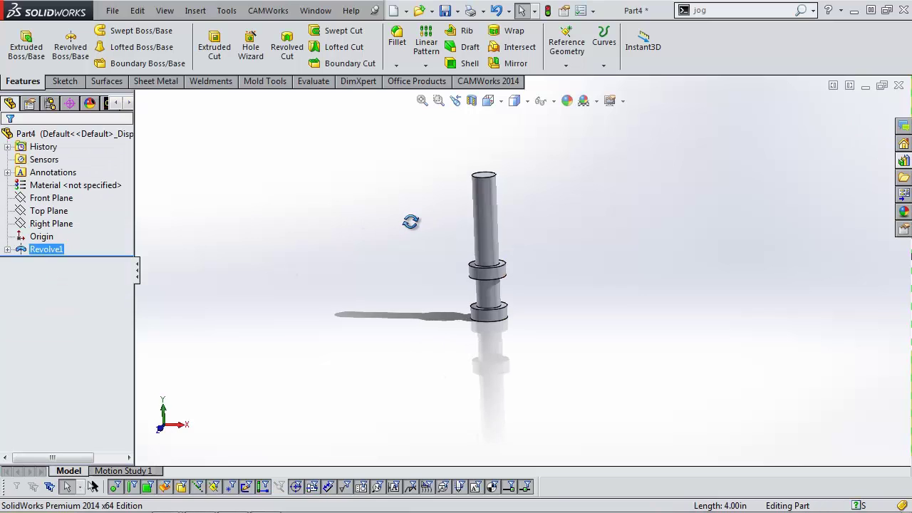
scroll(508, 233, "down", 3)
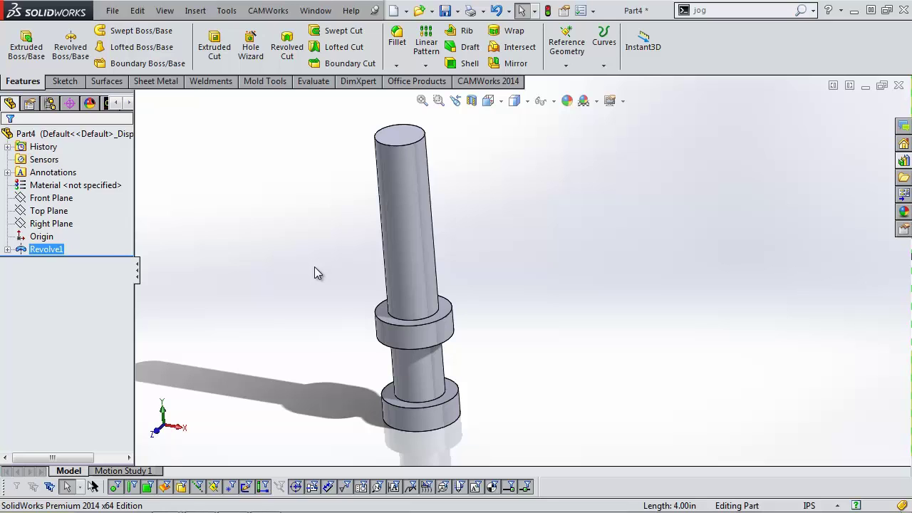
Step: Start creating a user-defined tool from the revolved body with Mill Tool (*.mt) as the file type
left_click(484, 82)
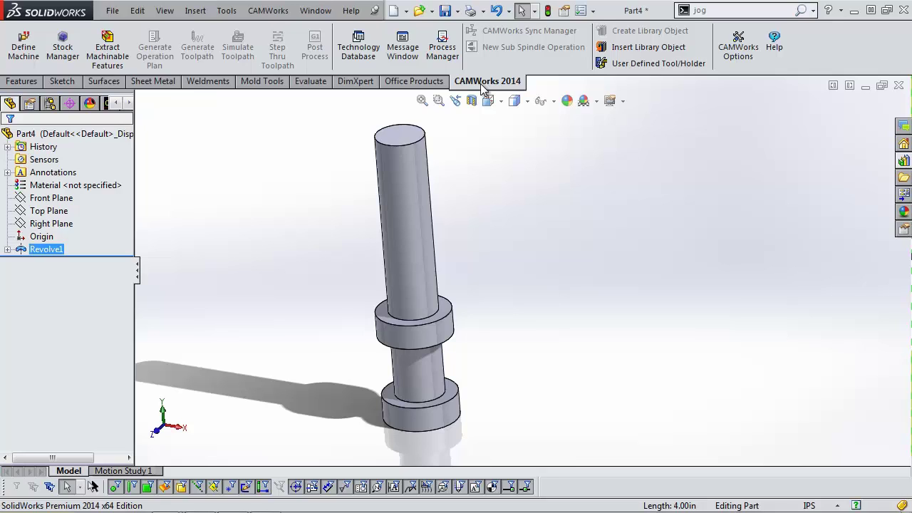
left_click(637, 65)
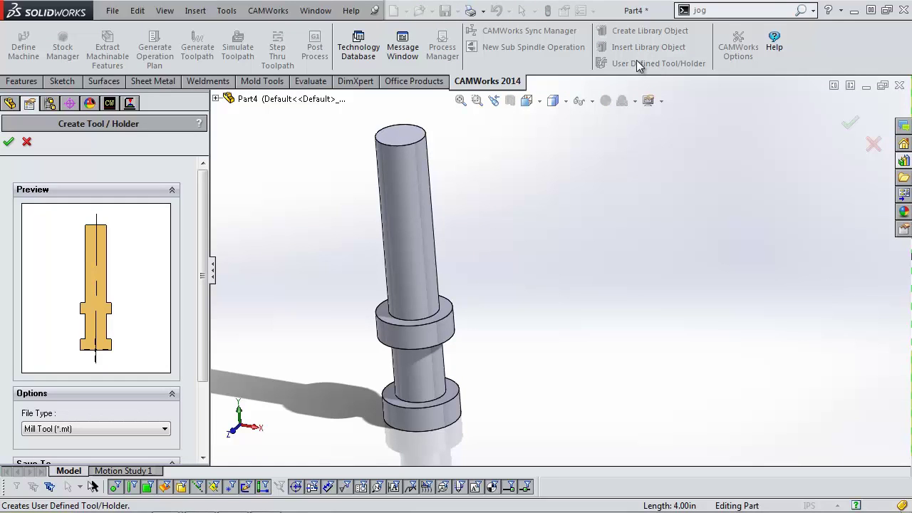
left_click_drag(206, 193, 190, 264)
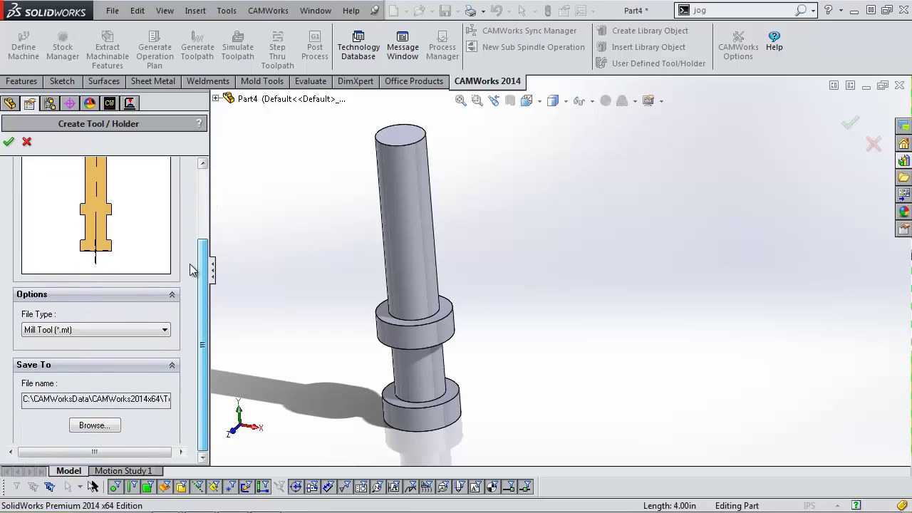
left_click(140, 332)
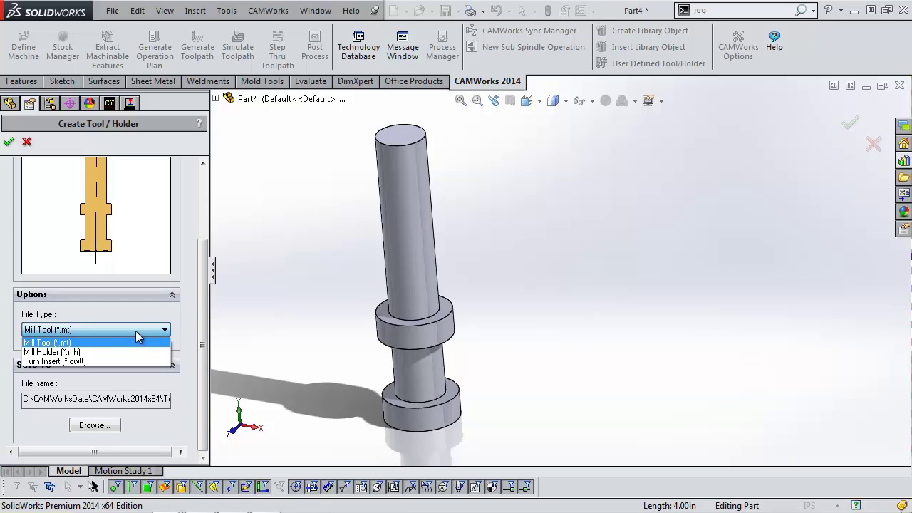
left_click(121, 342)
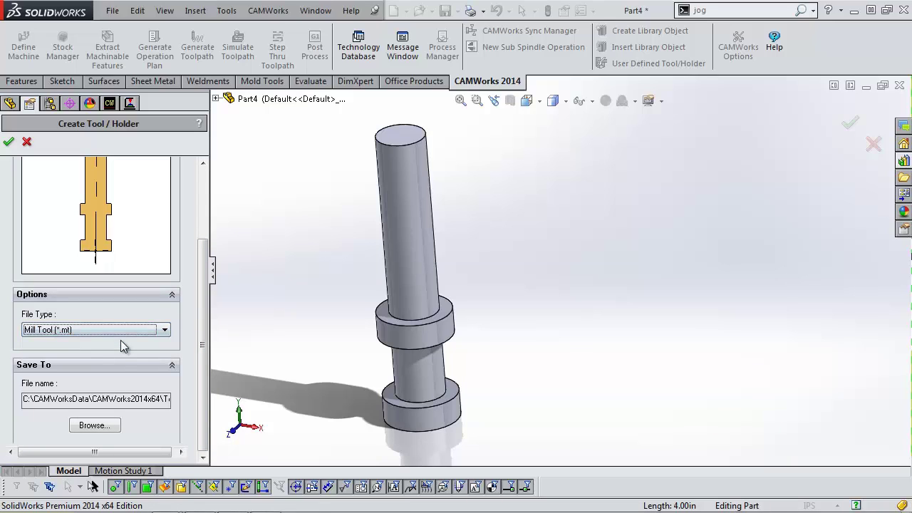
Step: Save the user-defined tool in the MTools folder as 1in Double Slot.mt and finish creating it
left_click(95, 425)
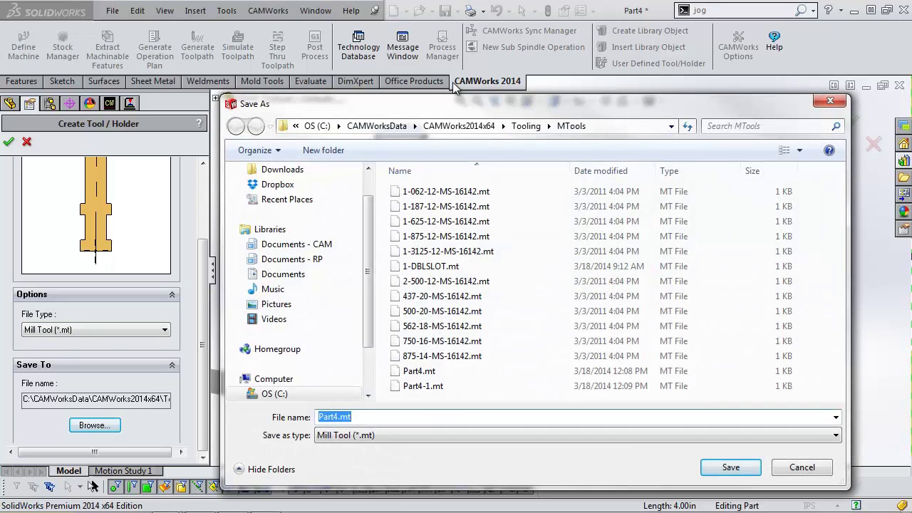
left_click_drag(433, 99, 428, 95)
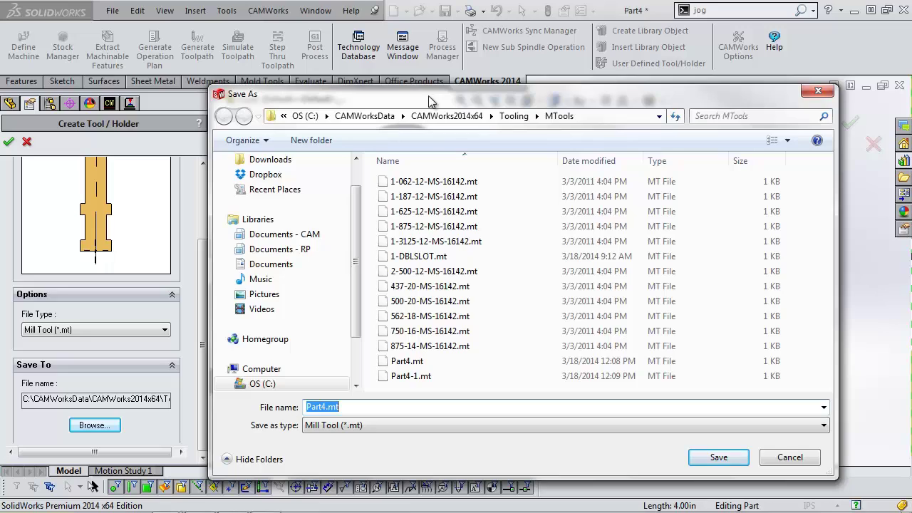
left_click(328, 407)
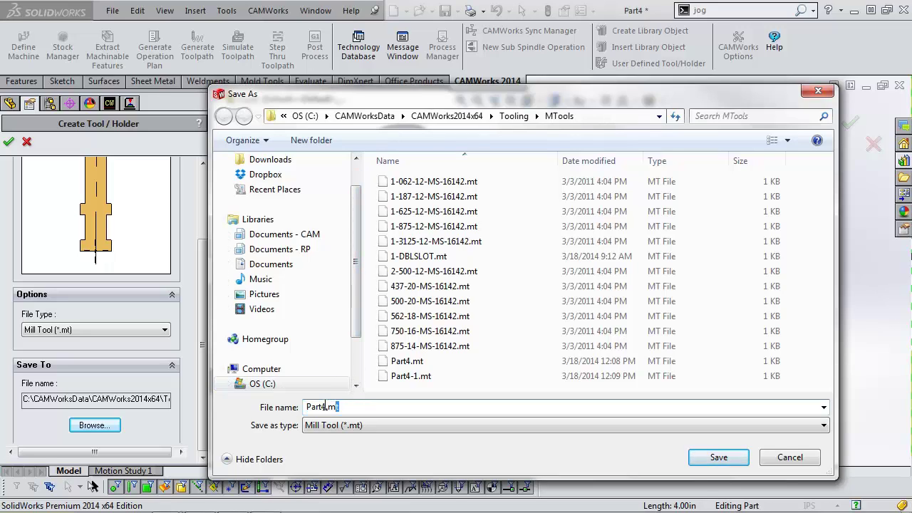
left_click_drag(328, 407, 237, 402)
type("Double Slot")
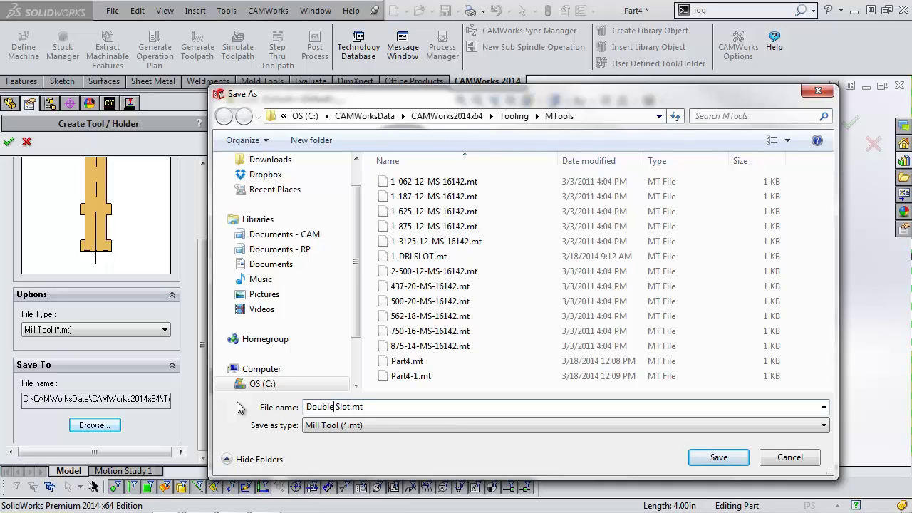
type("1in")
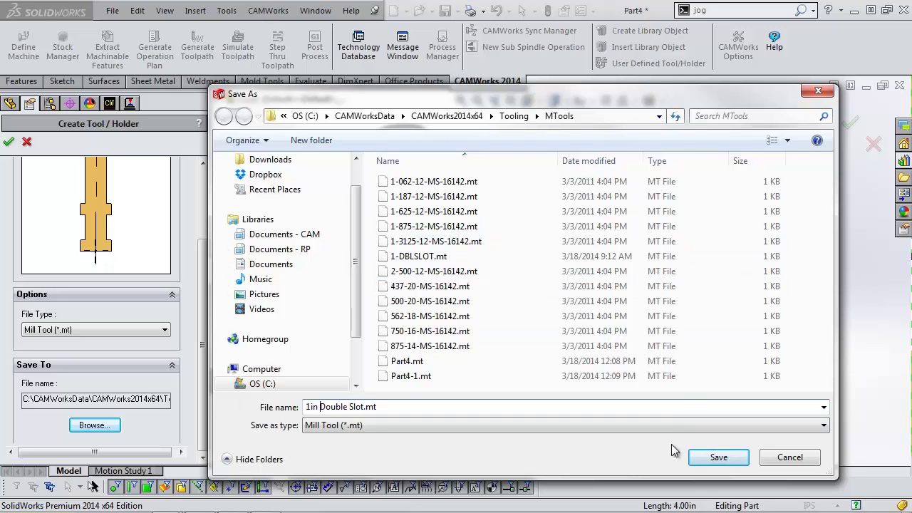
left_click(709, 456)
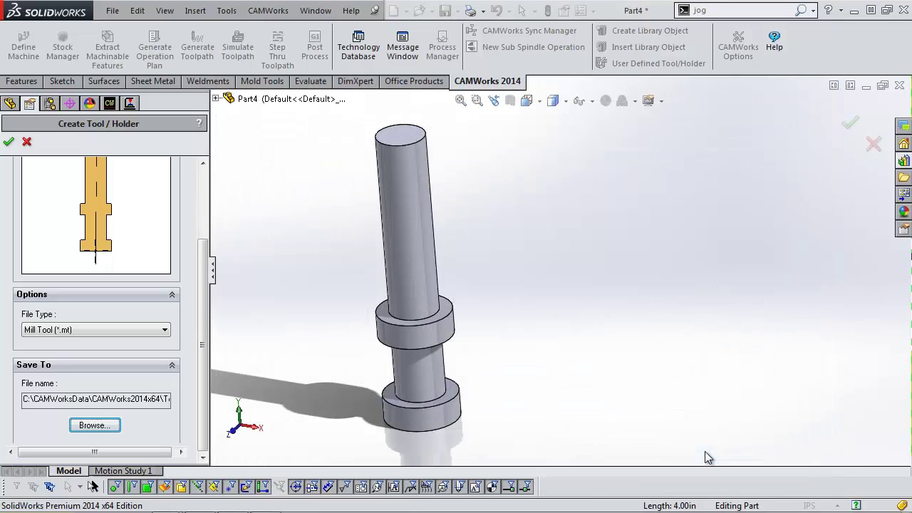
left_click(9, 143)
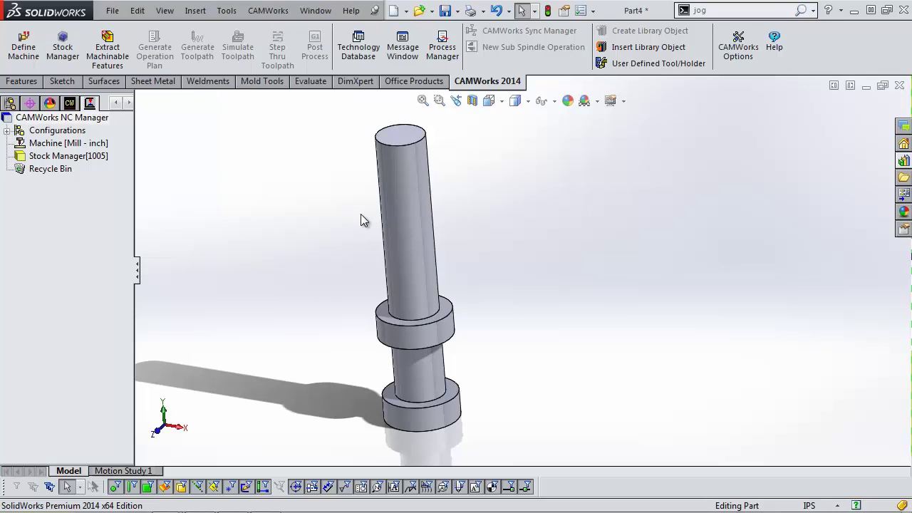
Step: Switch to the Swept Boss part and hide its Custom Tool sketch
key("ctrl+Tab")
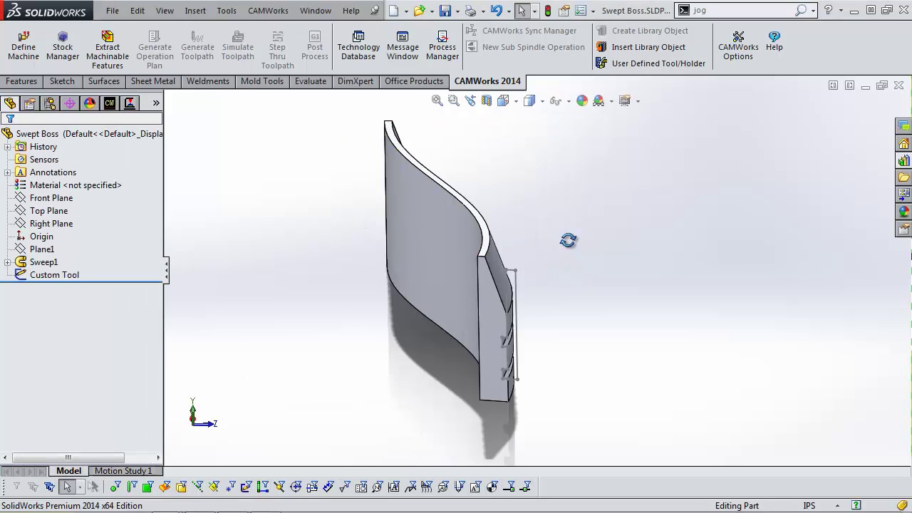
middle_click_drag(513, 242, 552, 236)
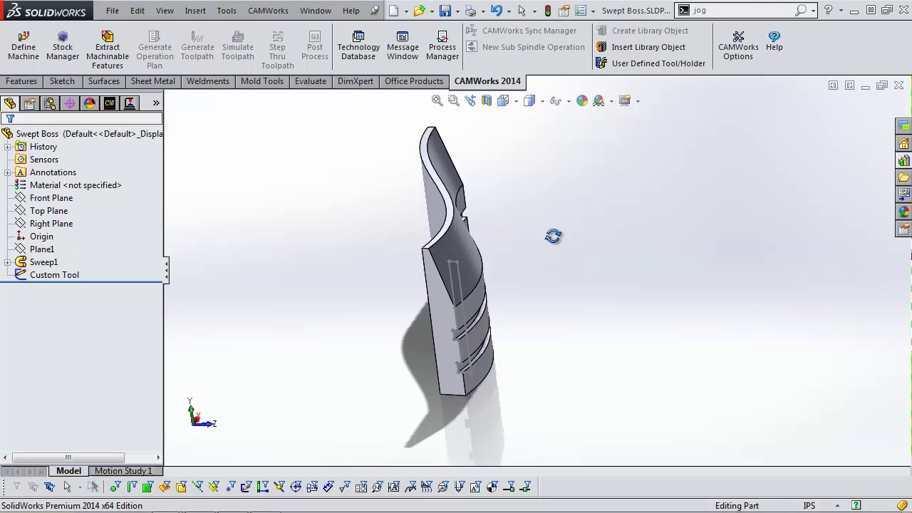
left_click(54, 277)
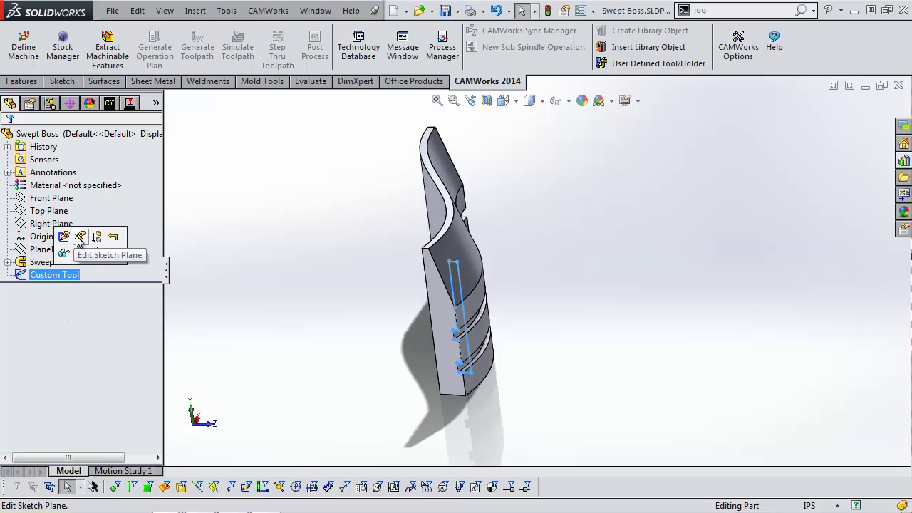
left_click(63, 254)
middle_click_drag(421, 236, 420, 246)
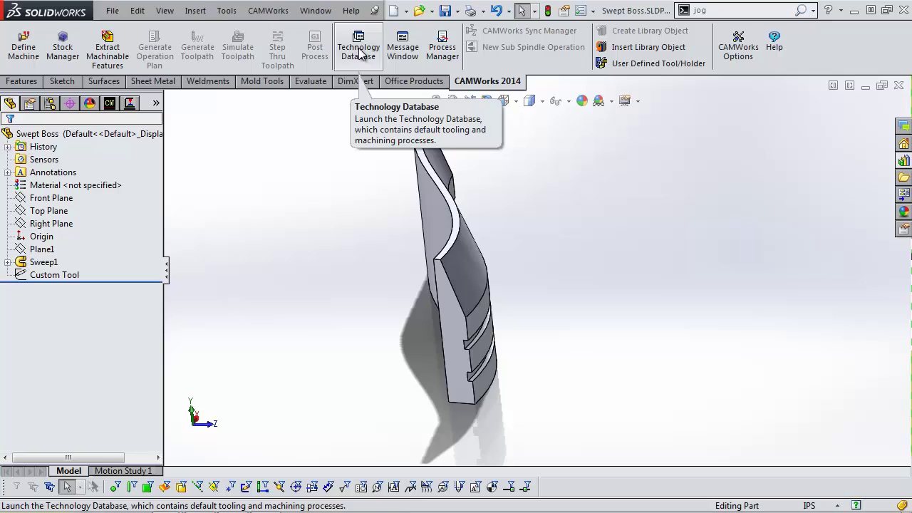
Step: Launch the CAMWorks Technology Database and open the user-defined tools table among the form cutters
left_click(275, 17)
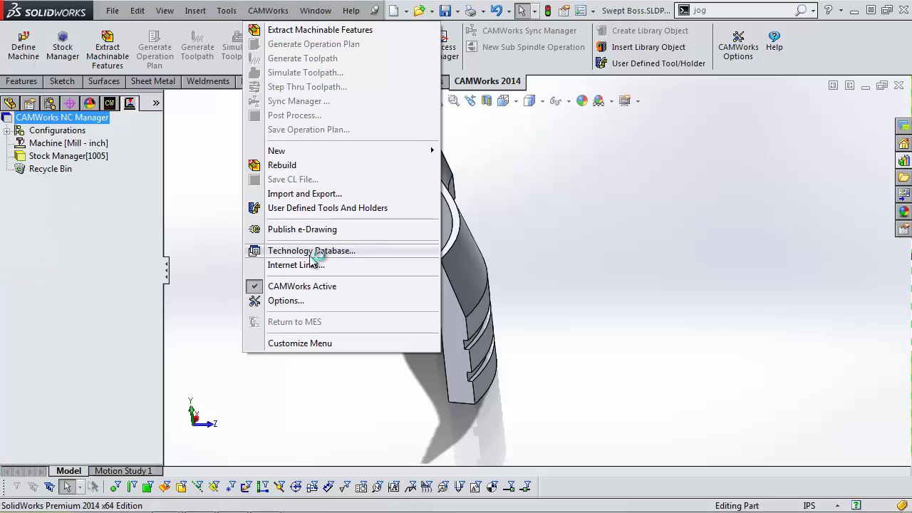
left_click(310, 255)
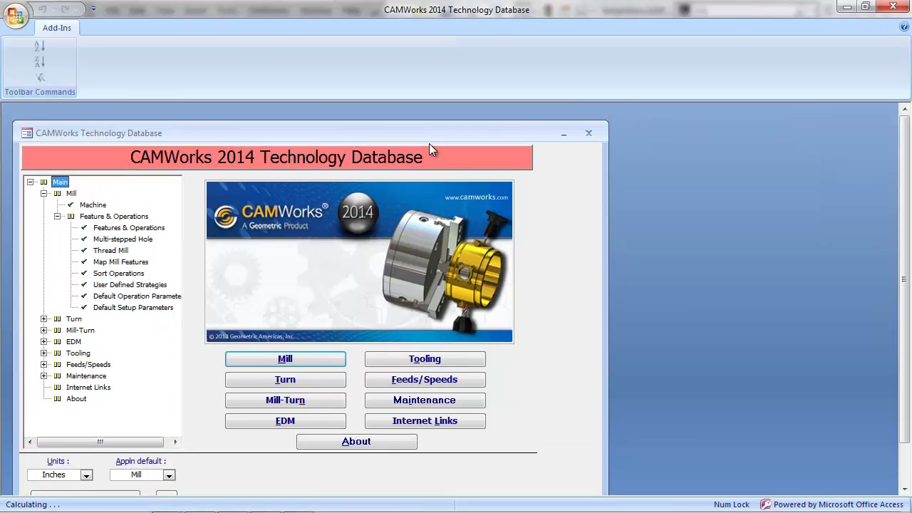
left_click_drag(429, 134, 485, 106)
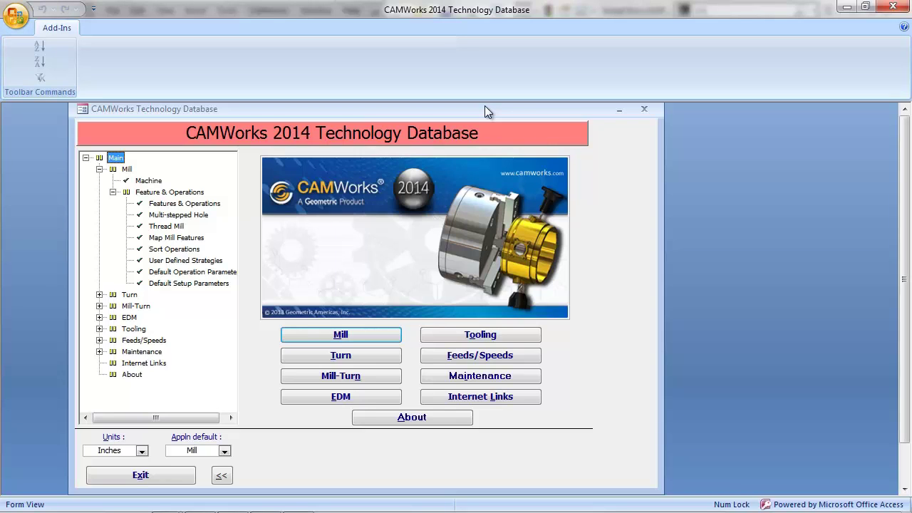
left_click(495, 337)
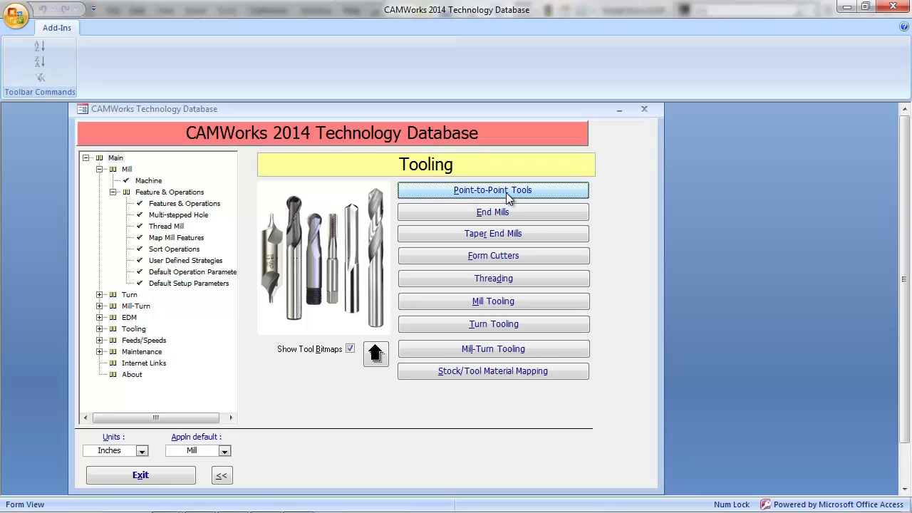
left_click(520, 255)
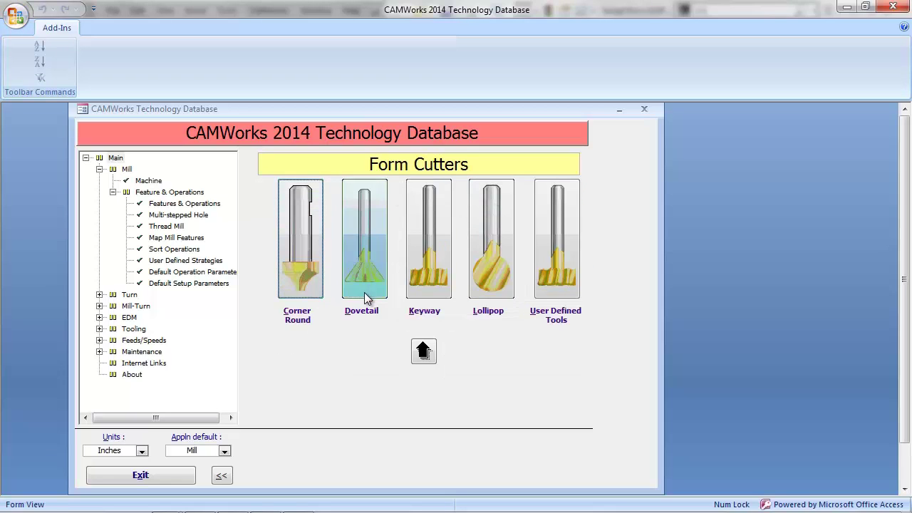
left_click(557, 271)
left_click_drag(559, 187, 310, 108)
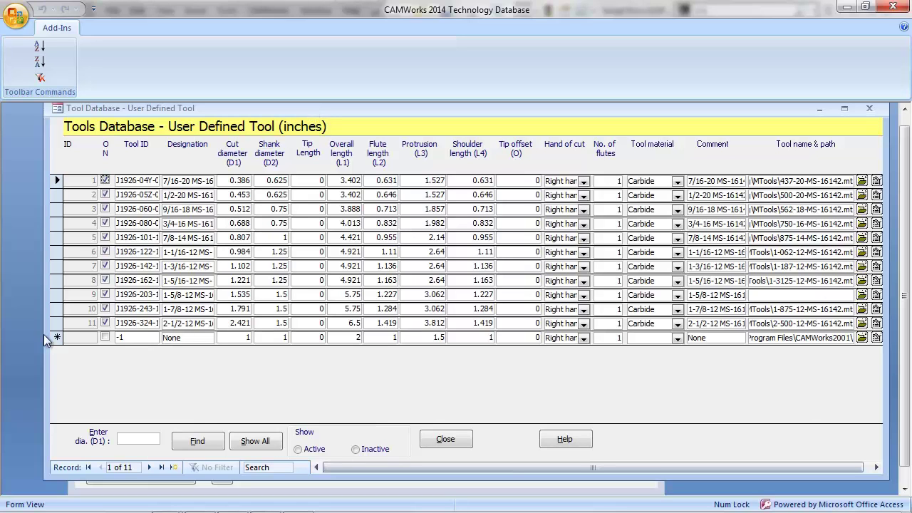
left_click_drag(44, 299, 40, 300)
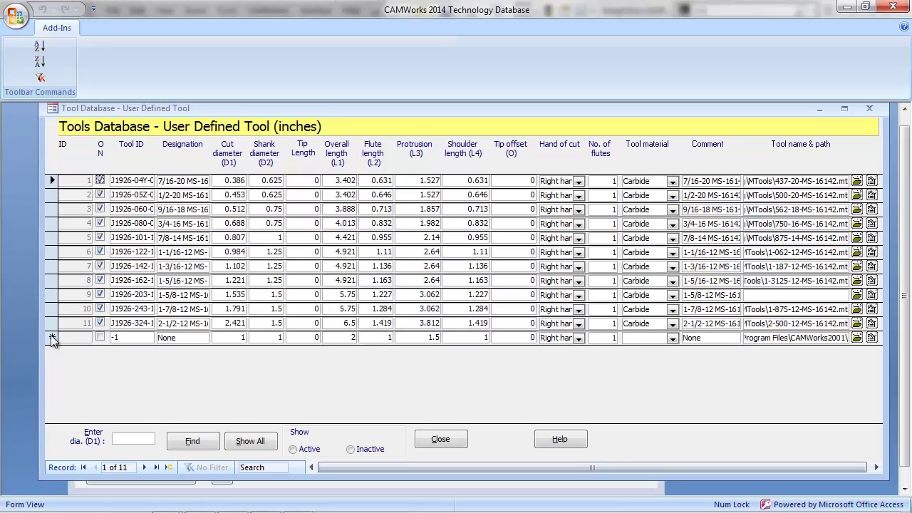
Step: Add a new enabled tool record with 1" DBL SLOT as both its tool ID and designation
left_click(61, 339)
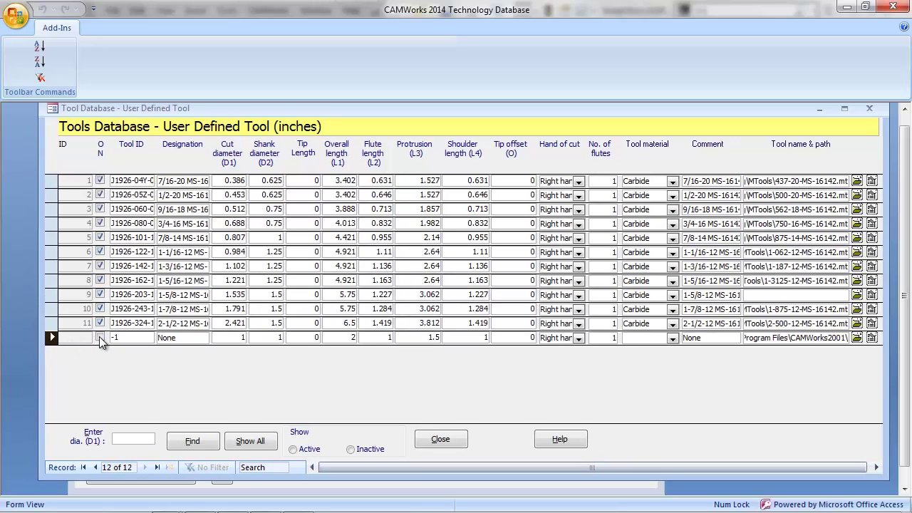
left_click(100, 338)
key("Tab")
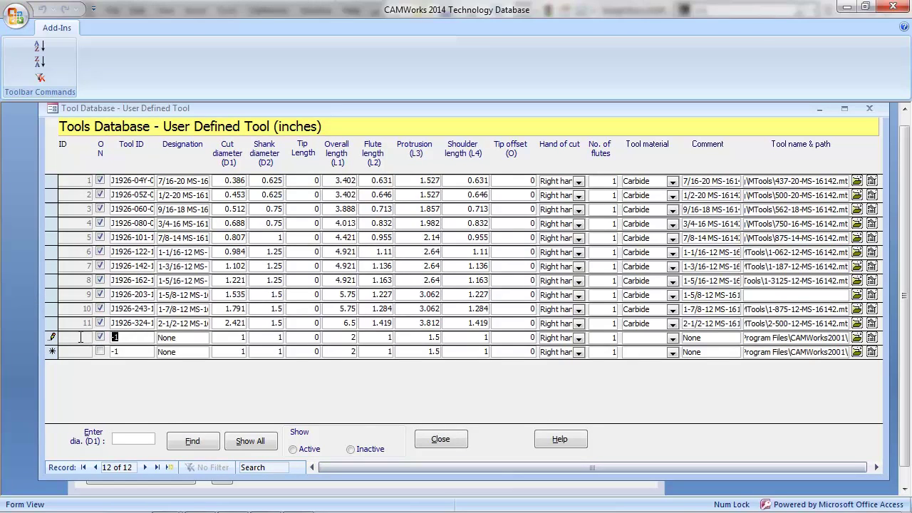
type("1\" S")
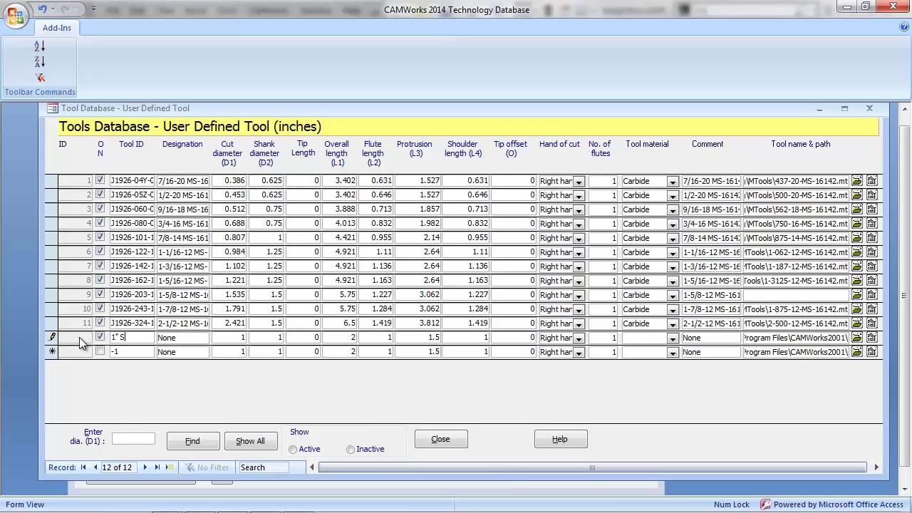
key("BackSpace")
type("DBL SLo")
key("BackSpace")
type("OT")
key("Tab")
type("1\" D")
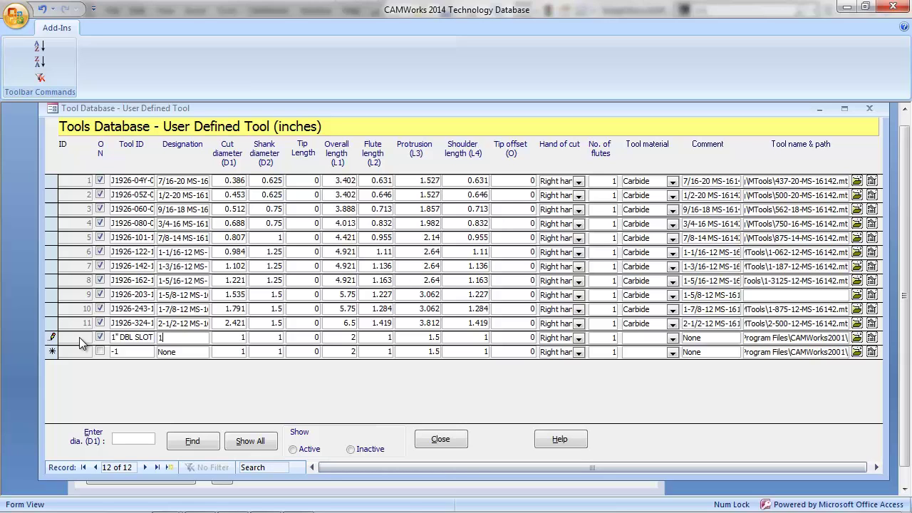
type("BL SLOT")
Step: Set the new tool's material to Carbide and its comment to 1" DBL SLOT
double_click(230, 336)
left_click(673, 338)
left_click(659, 349)
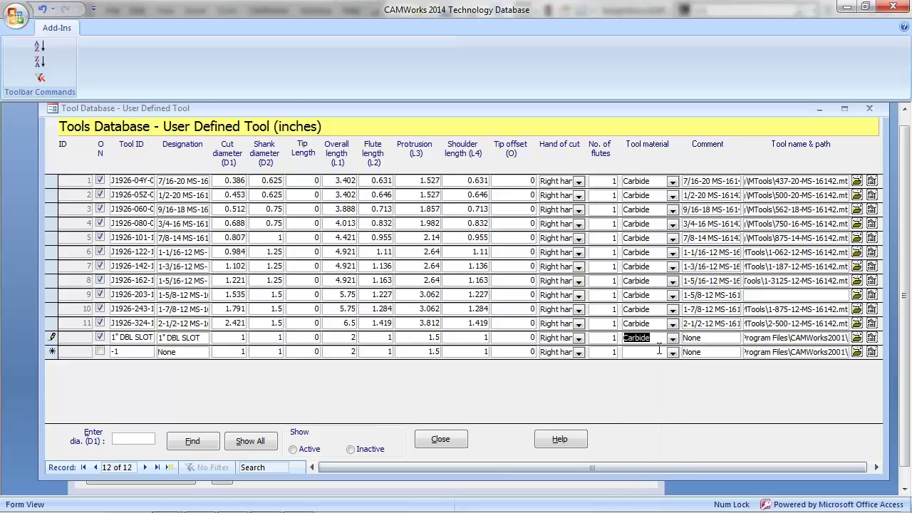
key("Tab")
type("1")
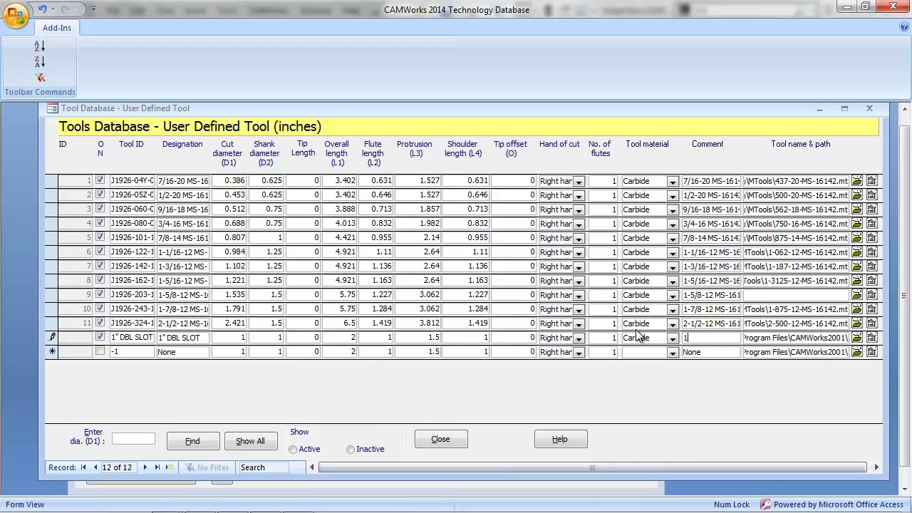
type("\" DBL SLOT")
Step: Link the new tool record to the file 1in Double Slot.mt, then close the table and exit the Technology Database
left_click(857, 338)
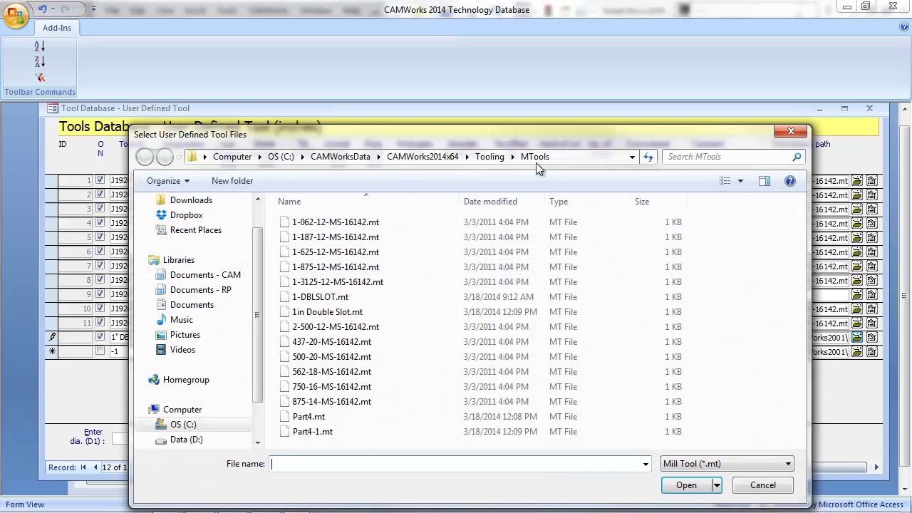
left_click_drag(532, 137, 538, 80)
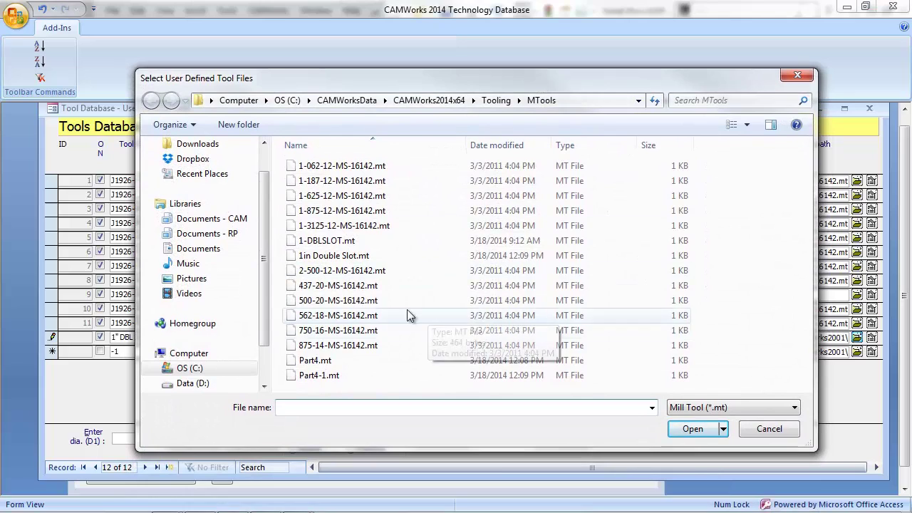
left_click(344, 242)
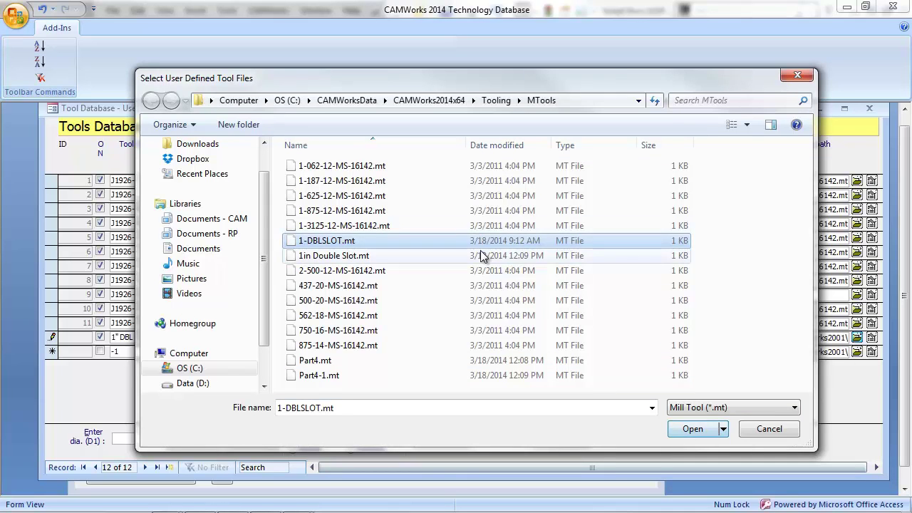
left_click(531, 255)
left_click(694, 429)
left_click(695, 428)
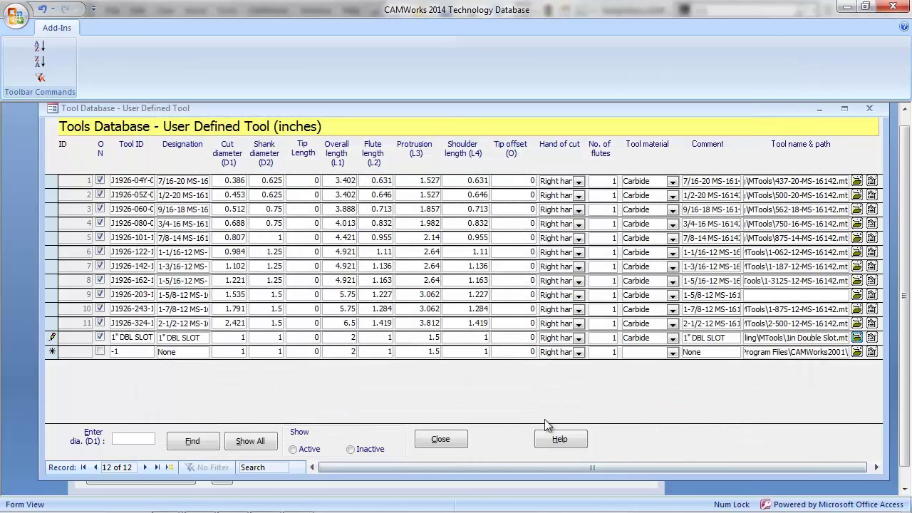
left_click(442, 440)
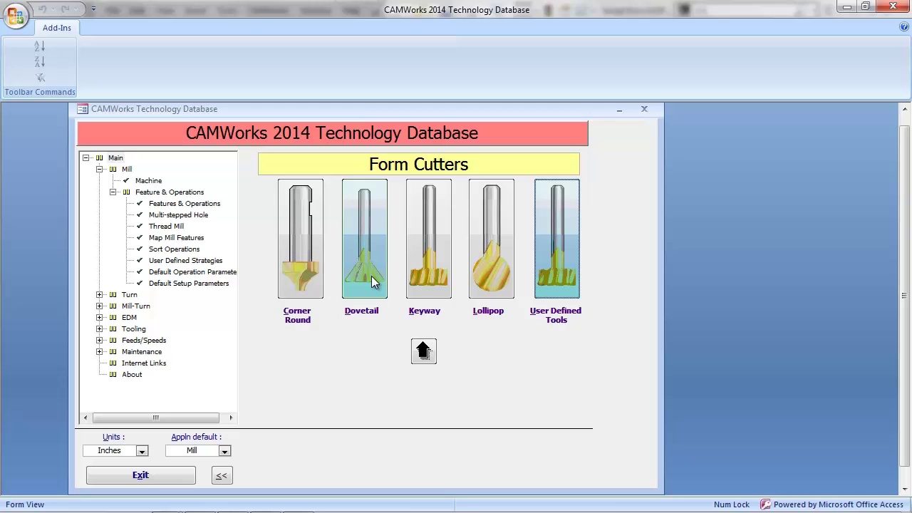
left_click(156, 475)
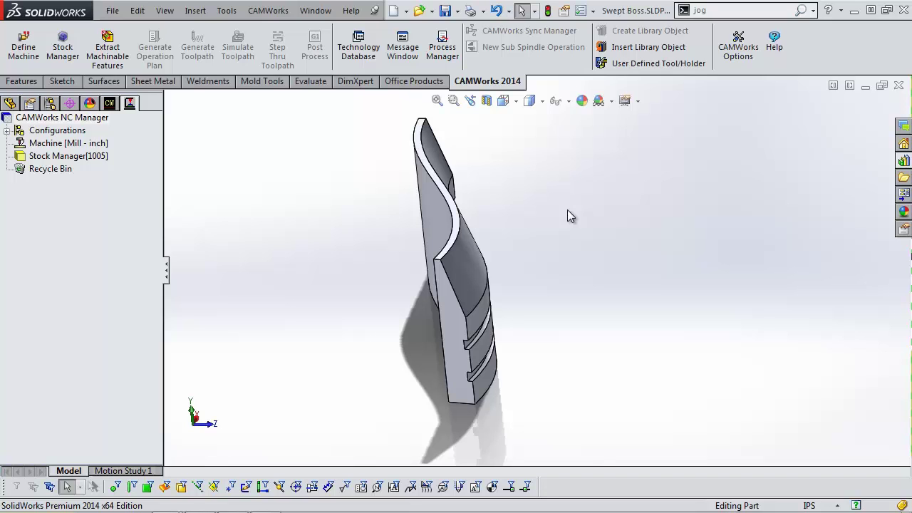
Step: Display the CAMWorks stock block around the swept part to compare it with the part's shape
middle_click_drag(505, 263, 528, 281)
left_click(22, 82)
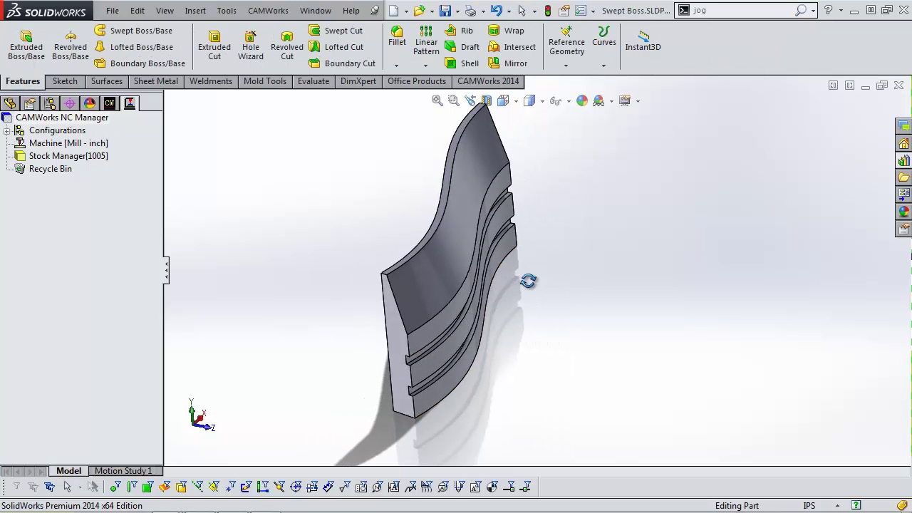
left_click(113, 116)
left_click(91, 158)
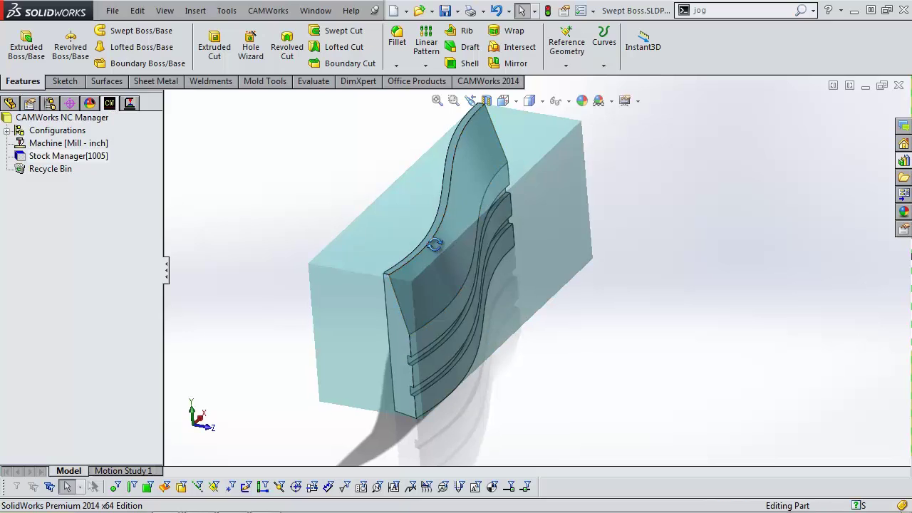
middle_click_drag(433, 250, 439, 250)
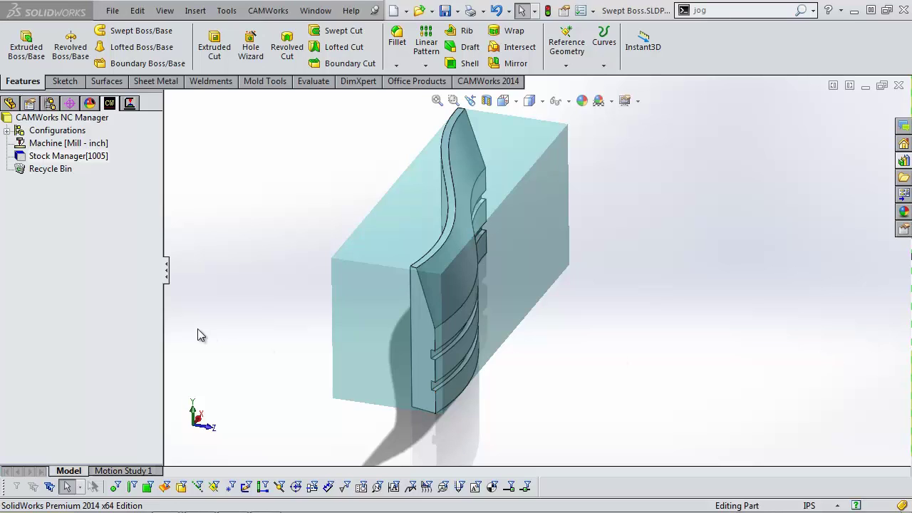
Step: Start a sketch on the swept boss's flat end face and convert the face outline into sketch entities
left_click(10, 103)
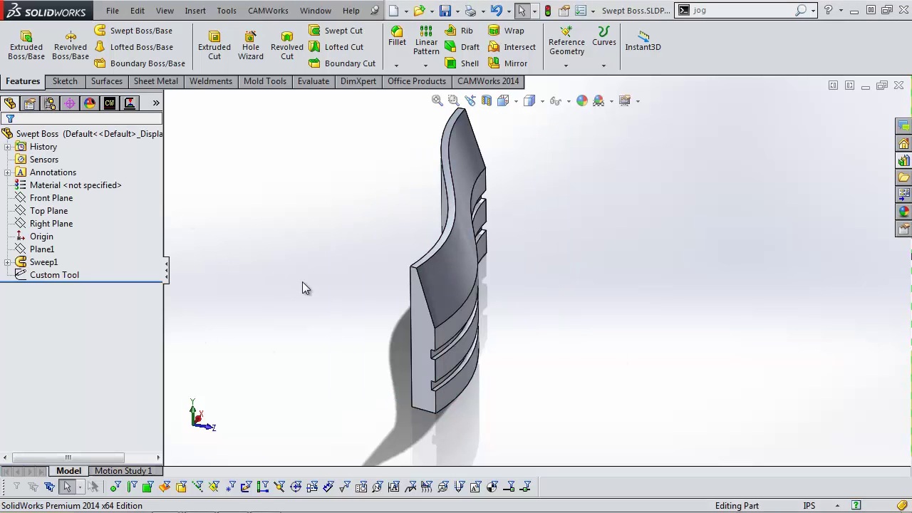
middle_click_drag(302, 282, 445, 334)
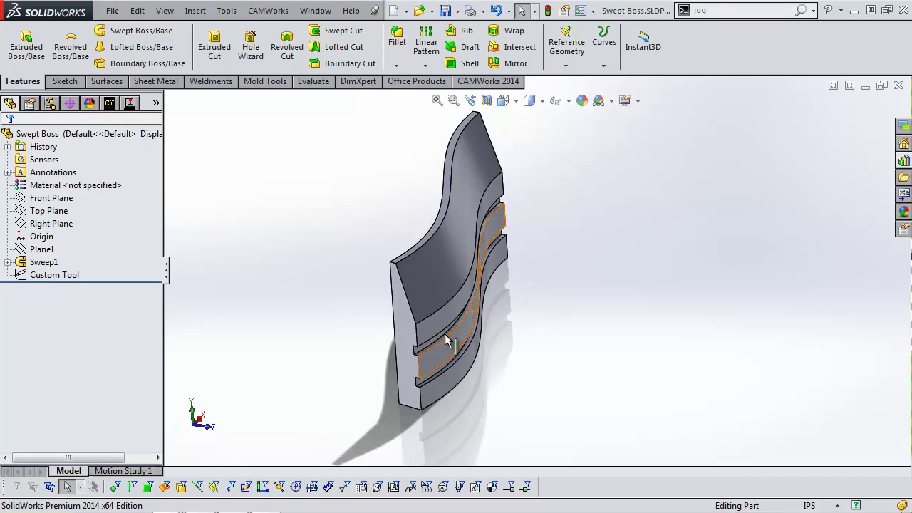
scroll(445, 334, "down", 5)
scroll(462, 331, "up", 2)
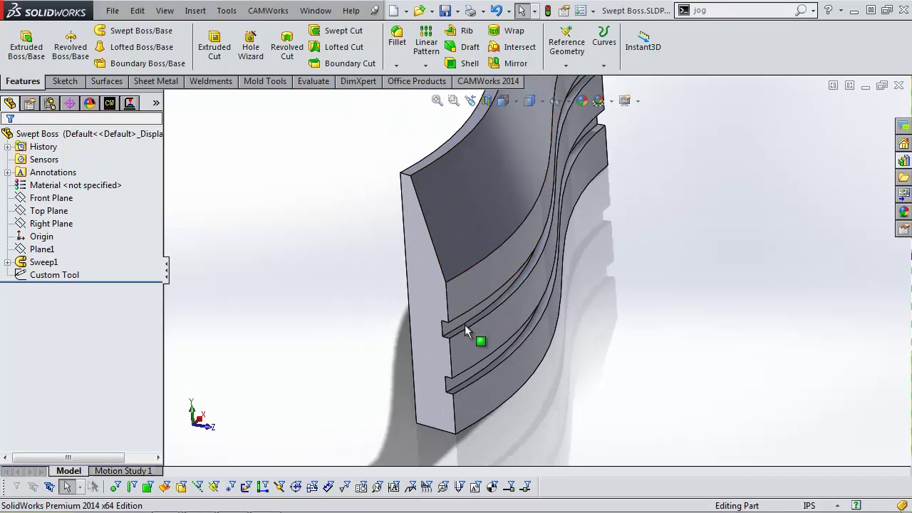
scroll(465, 330, "down", 1)
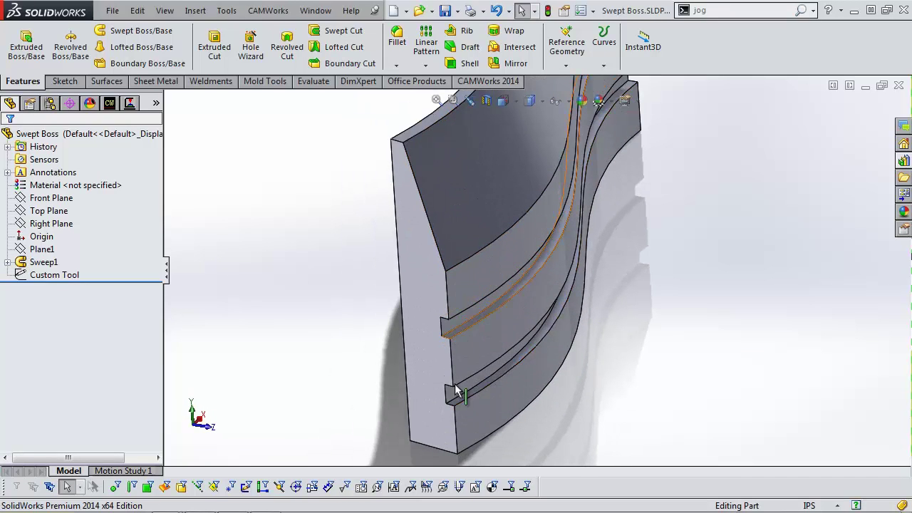
left_click(410, 275)
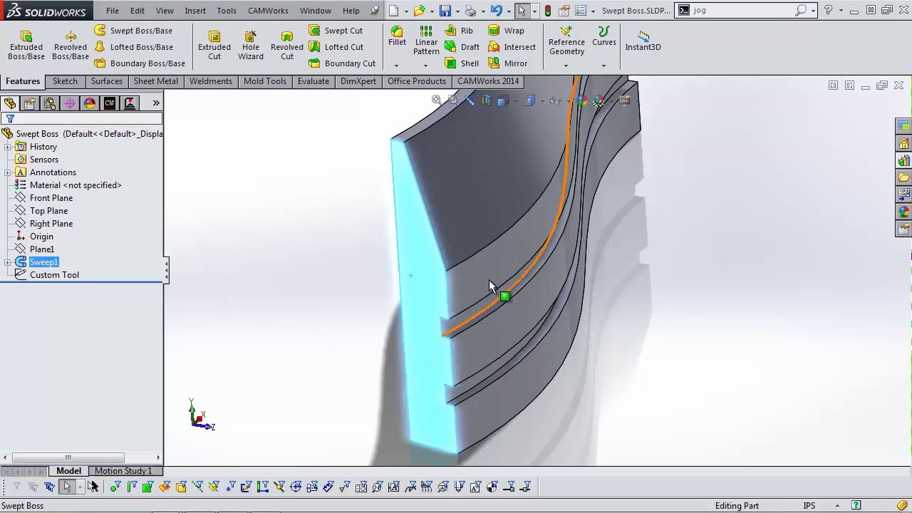
left_click(420, 240)
left_click(458, 206)
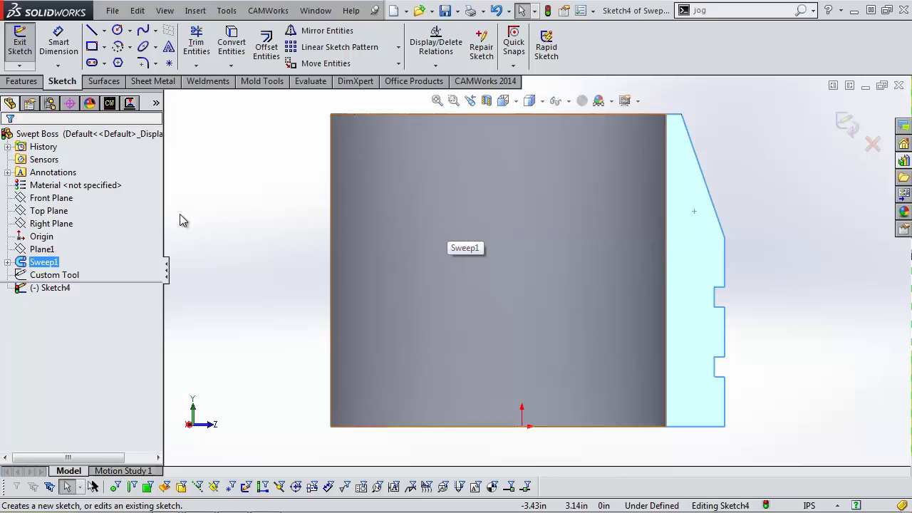
left_click(231, 43)
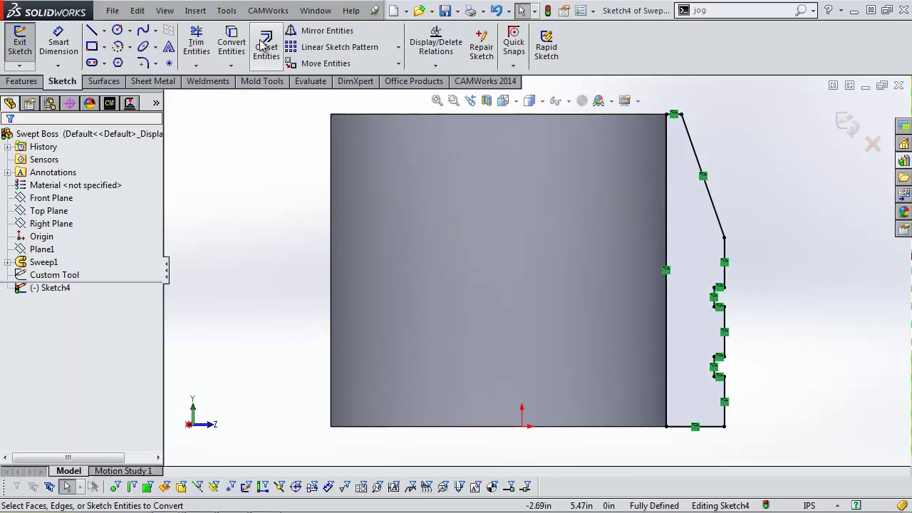
Step: Trim the slot lines and the edge segment between the two slots out of the converted end-face outline
left_click(196, 43)
scroll(741, 327, "down", 3)
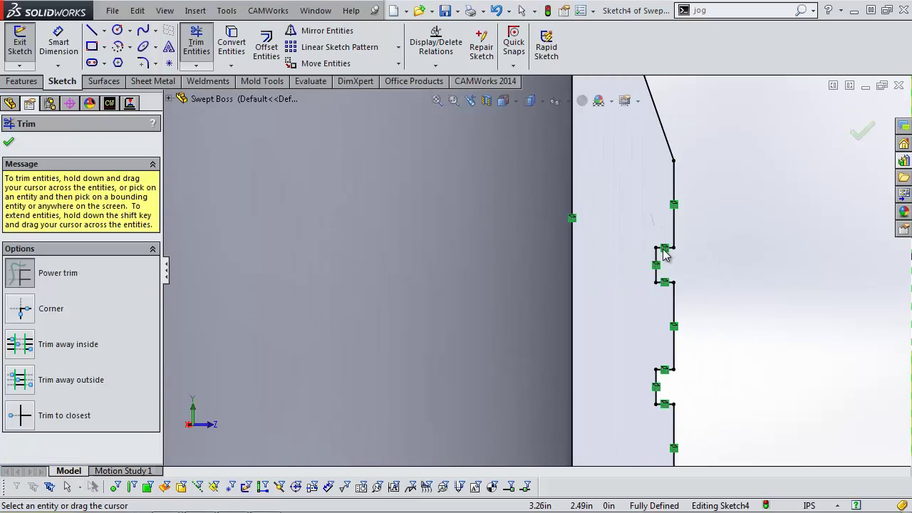
mouse_move(664, 253)
left_mouse_down()
mouse_move(657, 385)
mouse_move(667, 427)
left_mouse_up()
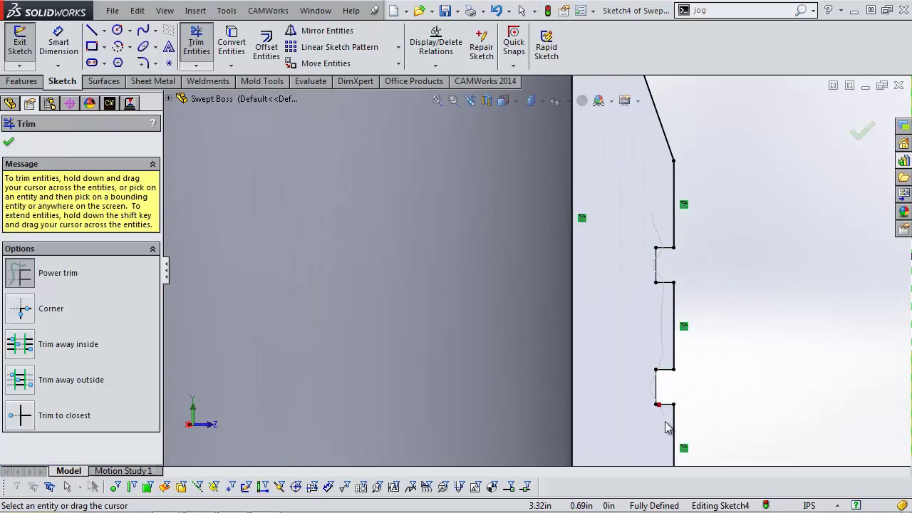
scroll(686, 423, "up", 3)
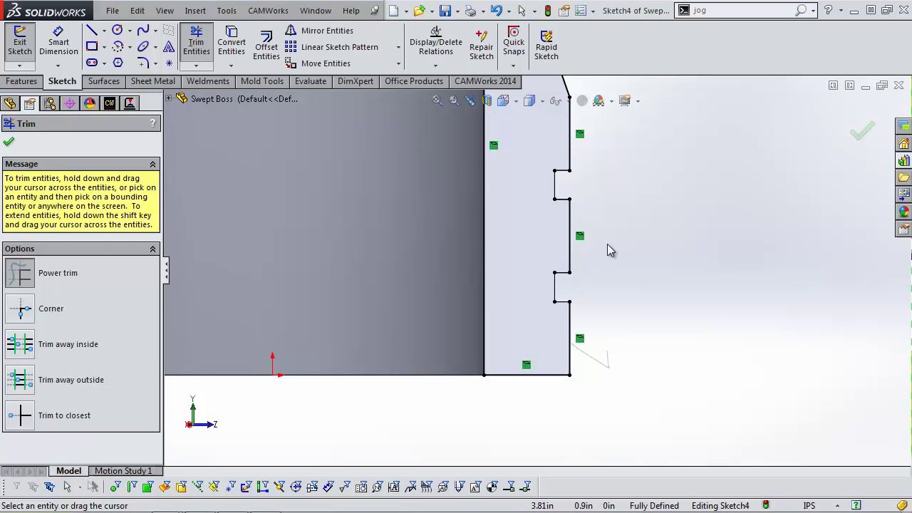
Step: Extend the vertical edge above the slots down across both slot openings to close the profile, and exit the sketch
left_click(196, 66)
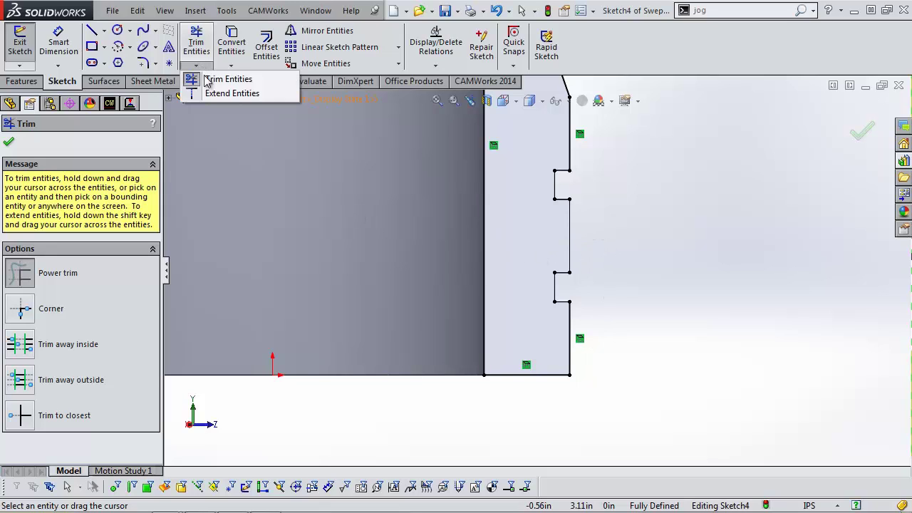
left_click(214, 94)
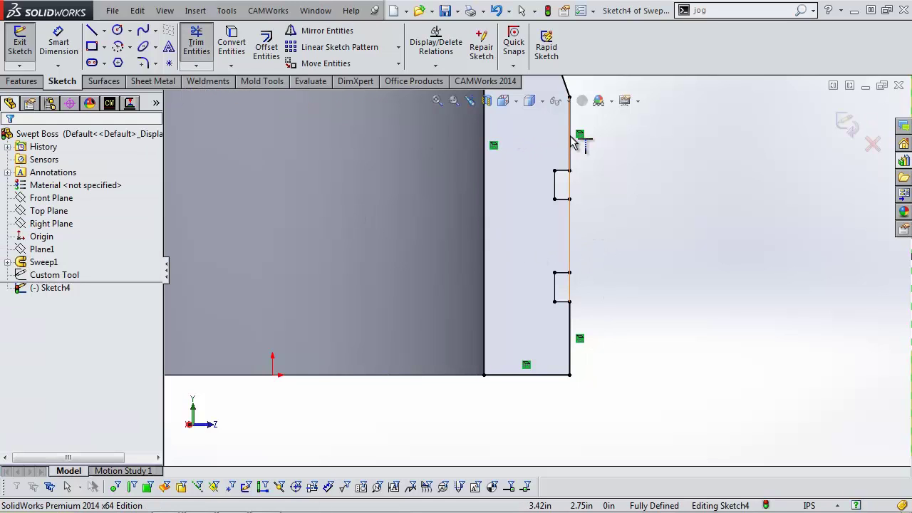
scroll(606, 232, "up", 5)
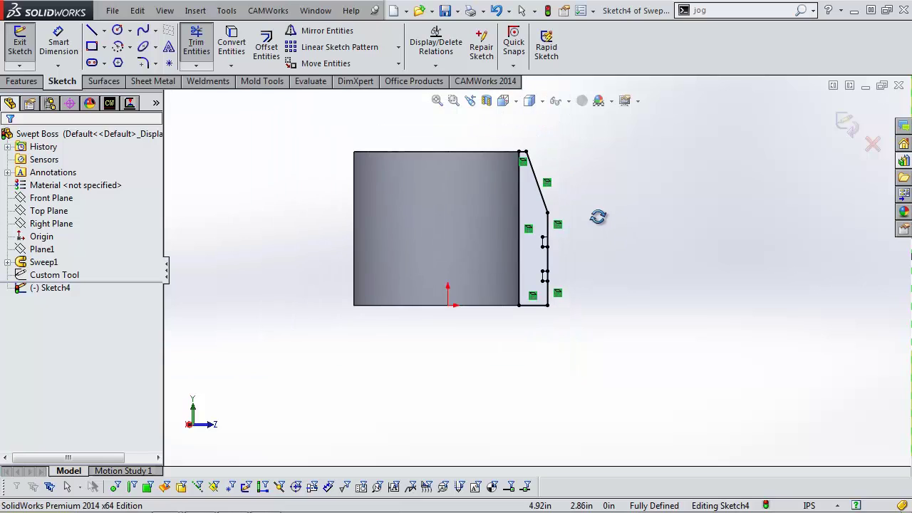
middle_click_drag(597, 216, 713, 178)
left_click(846, 127)
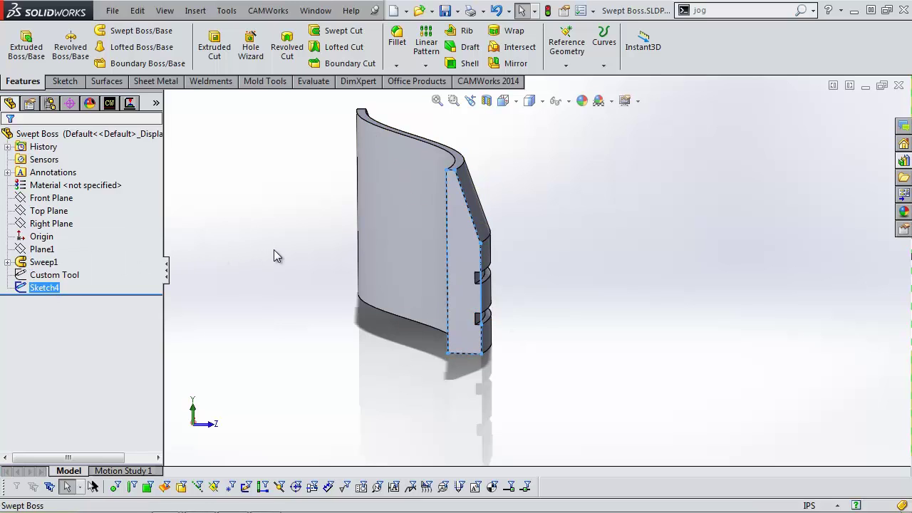
Step: Sweep the slotless profile Sketch4 as a boss along the part's curved lower back edge to fill both slots
key("s")
left_click(328, 262)
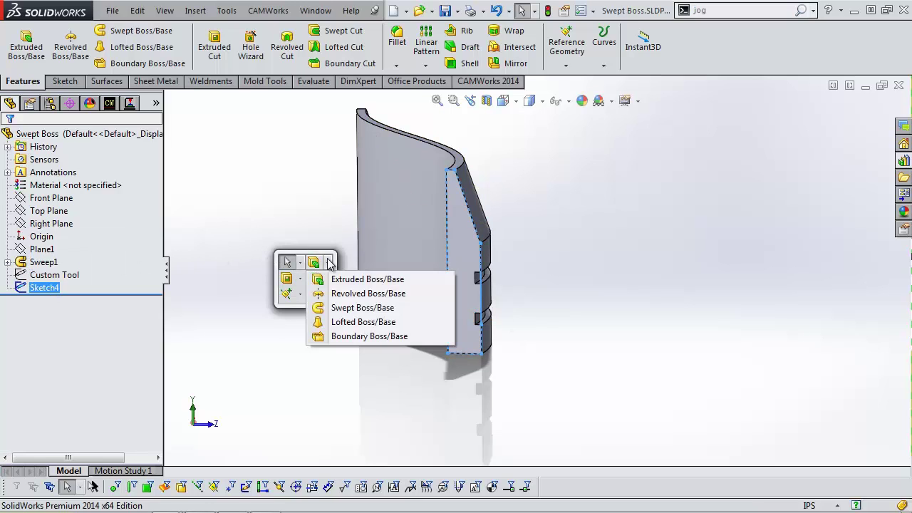
left_click(351, 306)
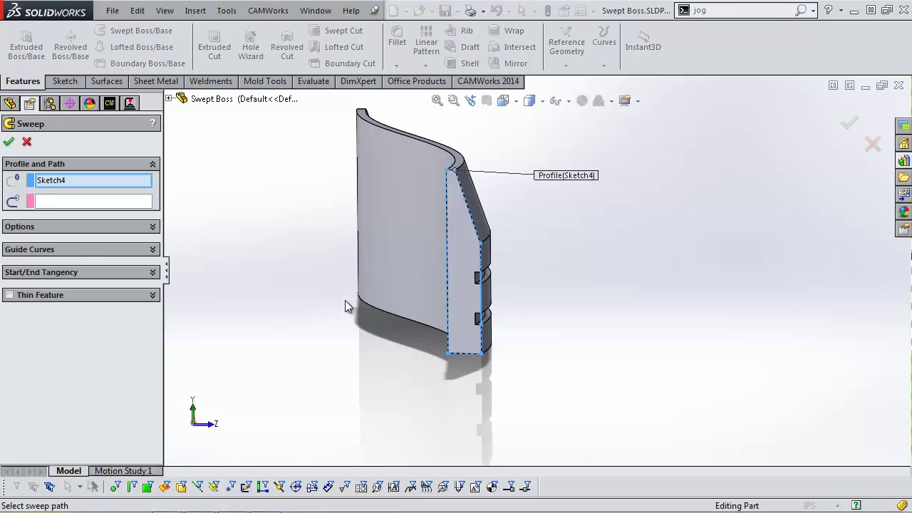
left_click(124, 201)
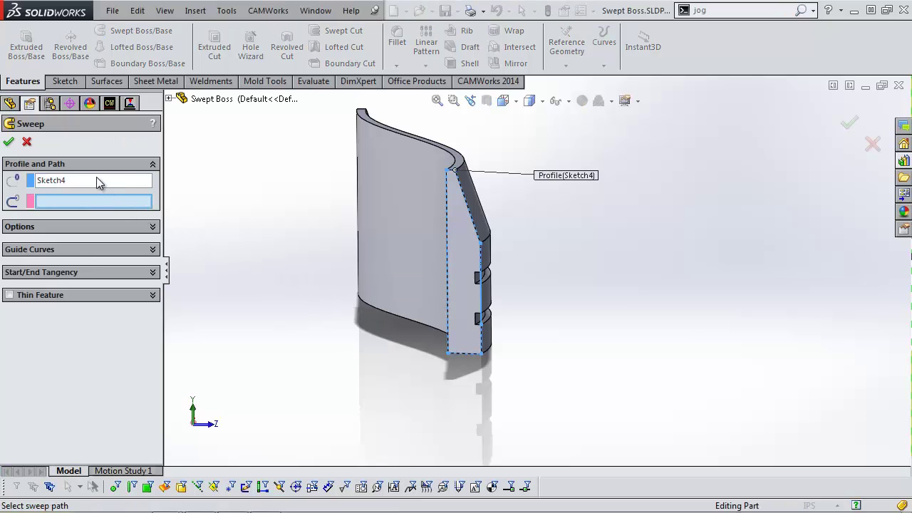
left_click(96, 181)
middle_click_drag(446, 200, 440, 211)
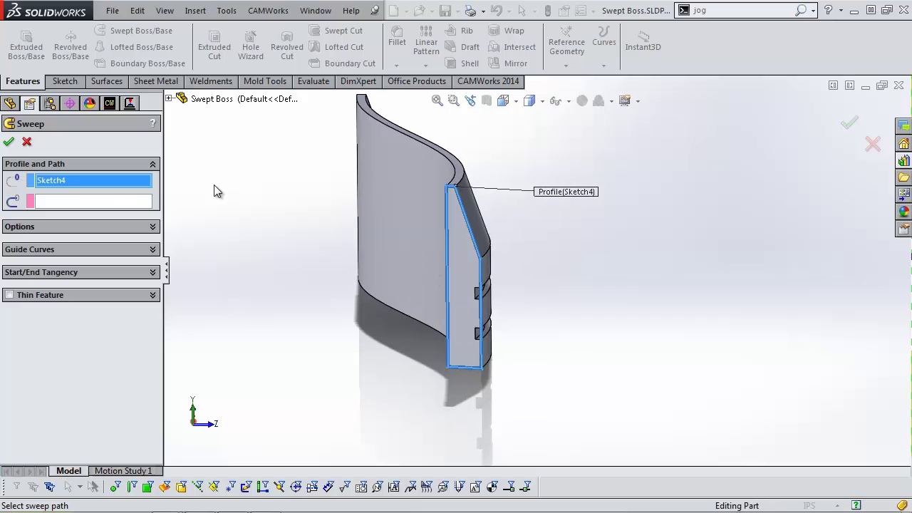
left_click(134, 202)
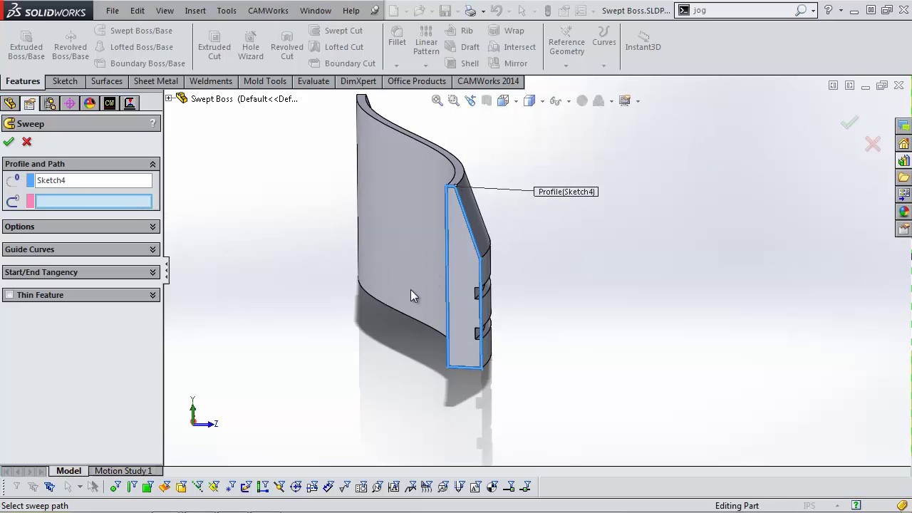
left_click(406, 317)
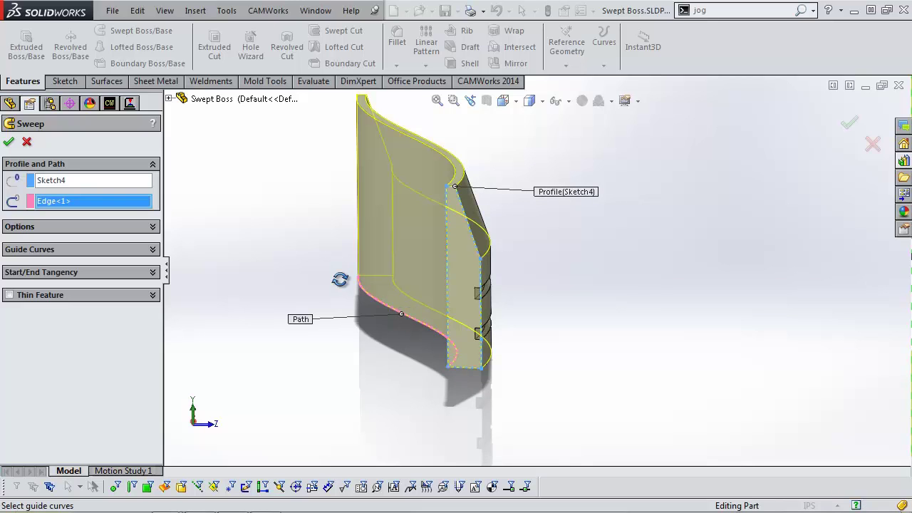
middle_click_drag(340, 280, 327, 298)
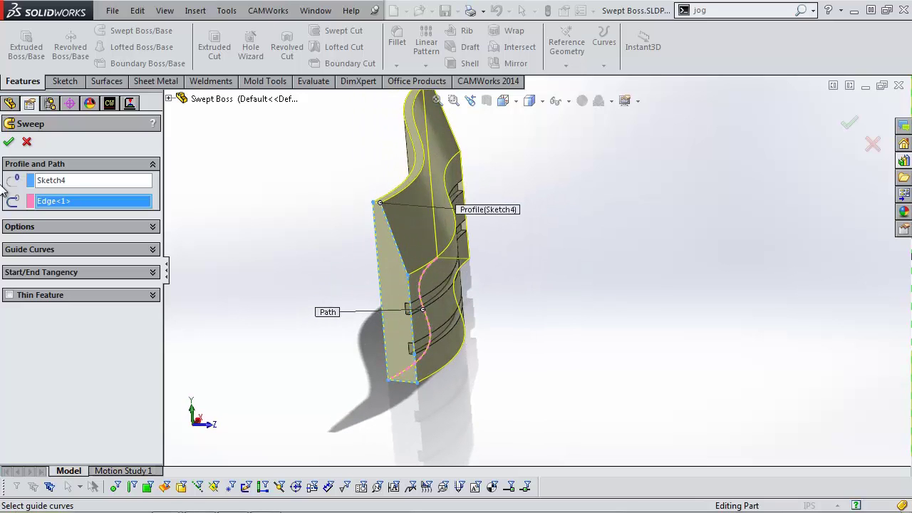
left_click(9, 141)
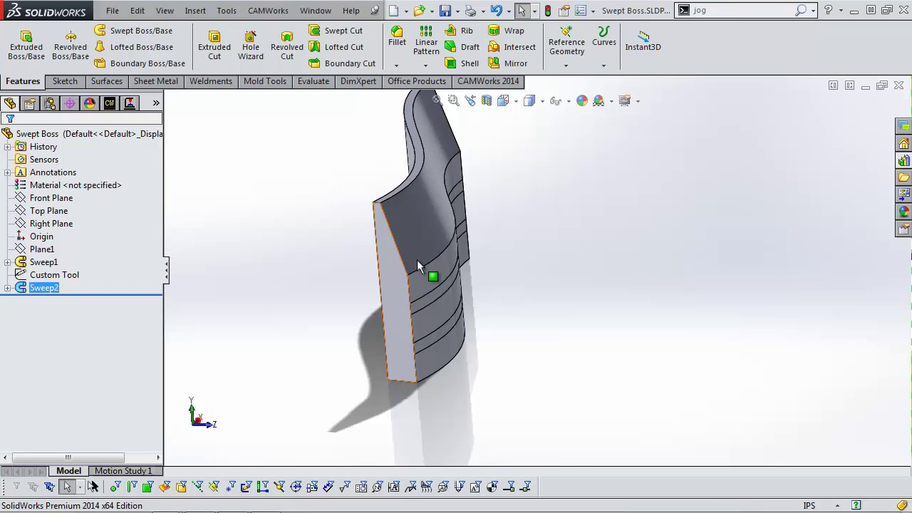
middle_click_drag(462, 229, 438, 214)
left_click(390, 203)
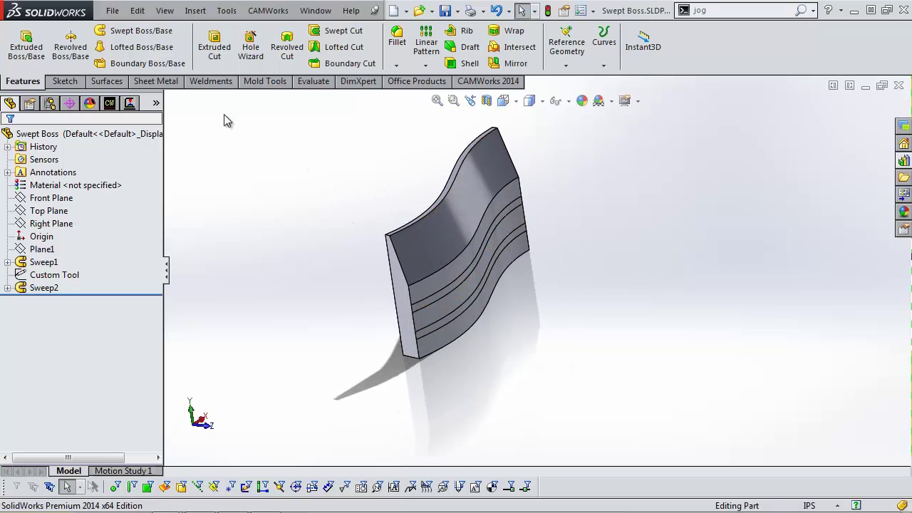
Step: Start saving the filled part under the name Swept Boss with STL (*.stl) as the file type
left_click(114, 10)
left_click(118, 13)
left_click(114, 11)
left_click(127, 139)
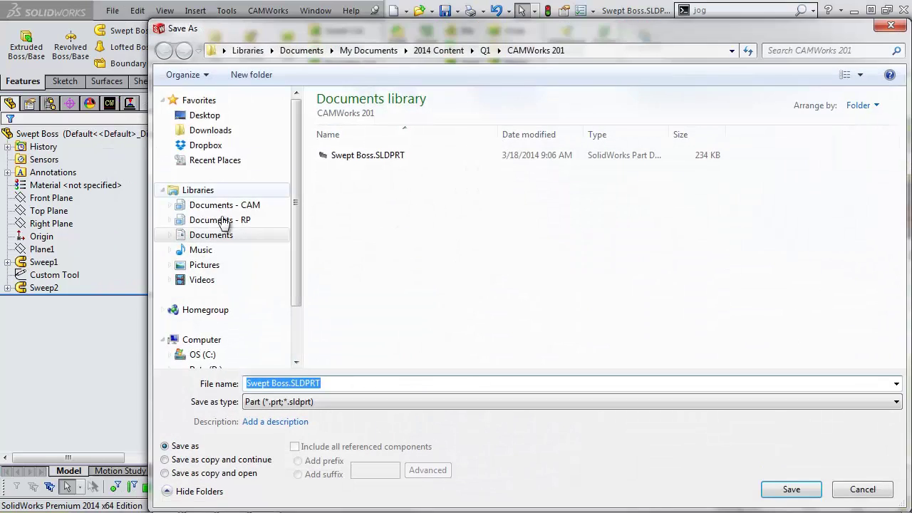
left_click(284, 402)
left_click(270, 214)
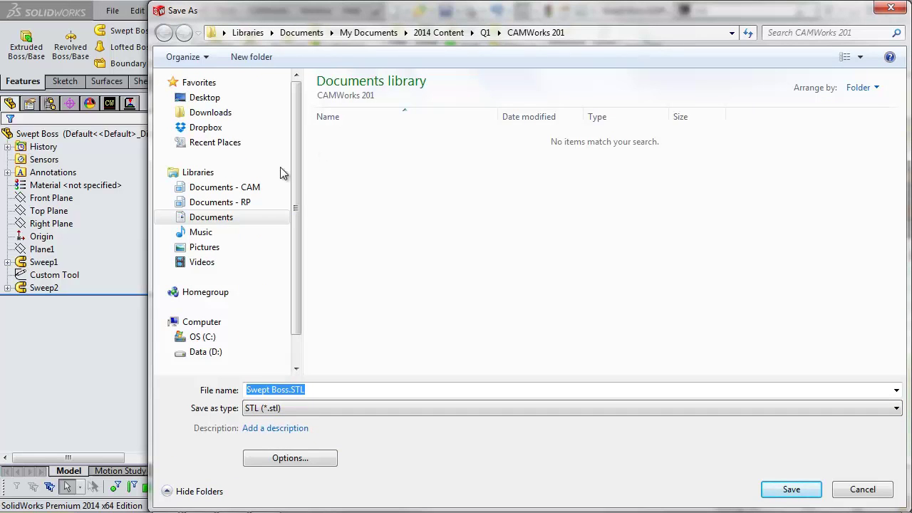
Step: Accept binary STL output in inches with custom resolution and save Swept Boss.STL in the CAMWorks 201 folder
left_click(304, 457)
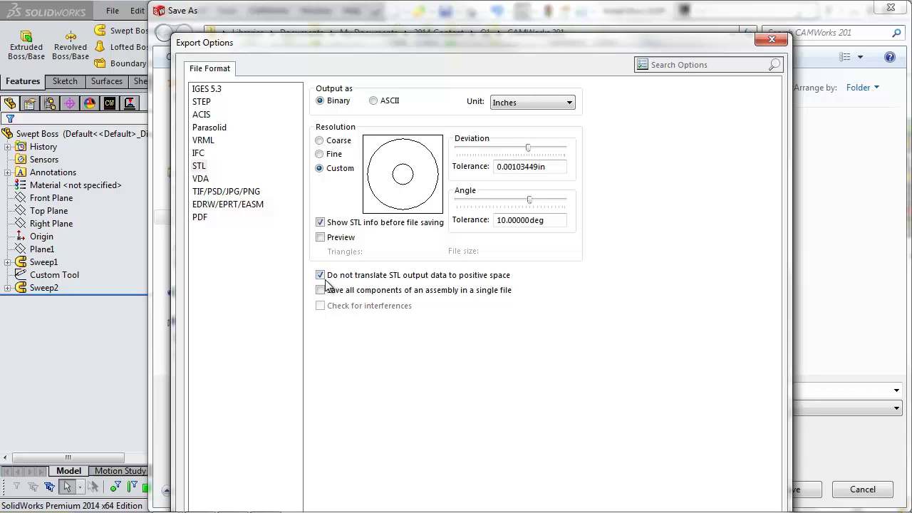
left_click_drag(429, 42, 418, 9)
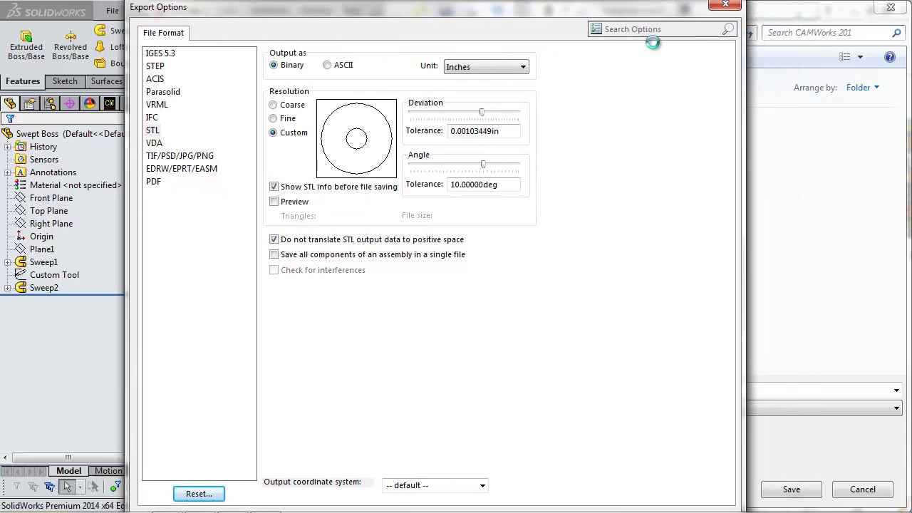
key("Return")
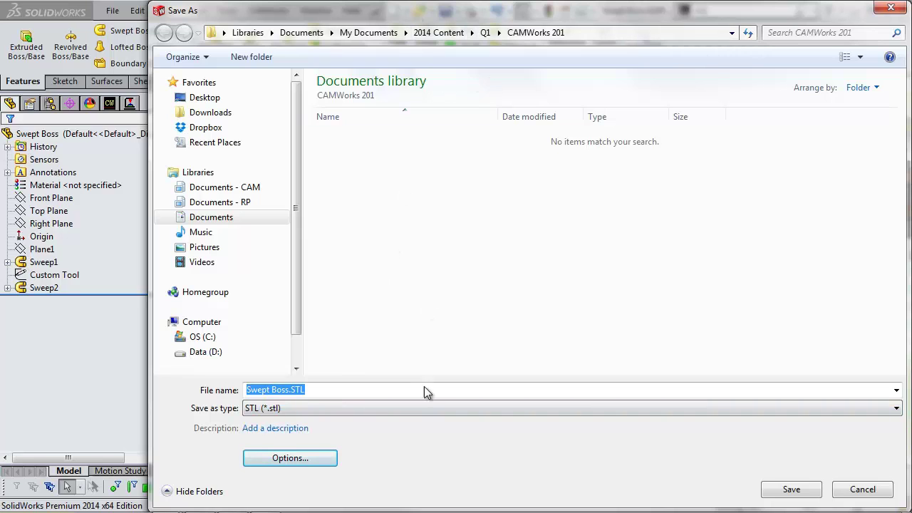
left_click(792, 489)
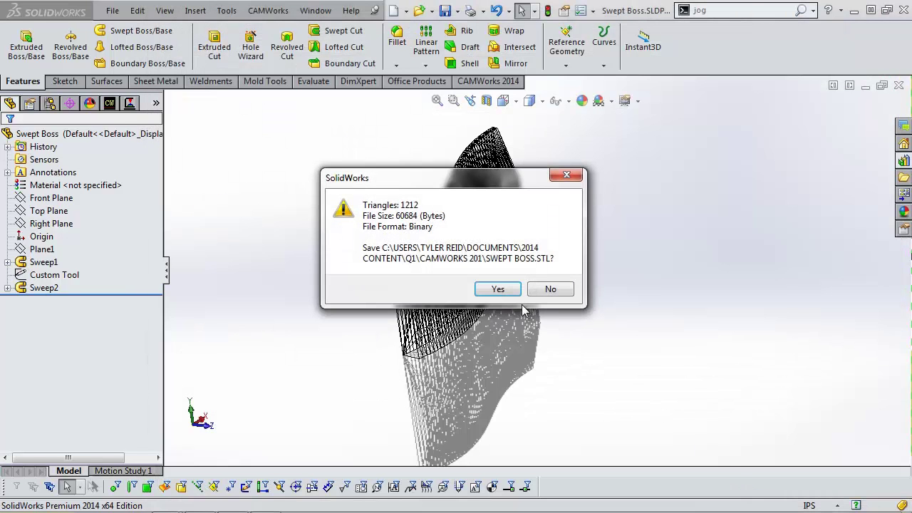
left_click(494, 289)
Step: Suppress the slot-filling feature Sweep2 to restore both slots in the part
middle_click_drag(265, 226, 264, 240)
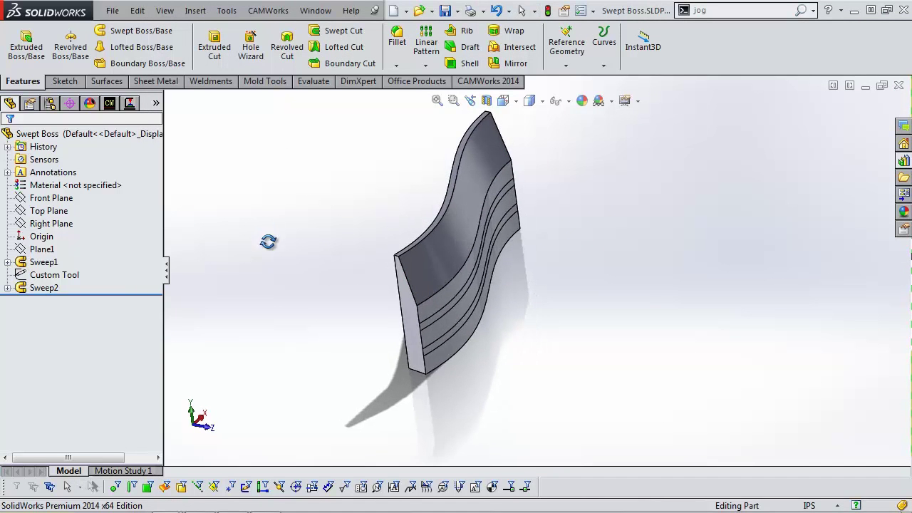
left_click(44, 288)
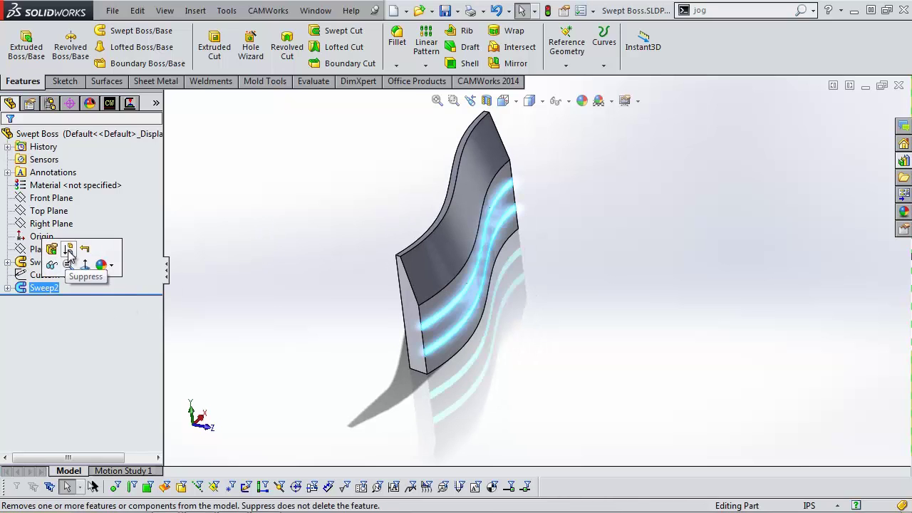
left_click(73, 258)
middle_click_drag(519, 241, 513, 265)
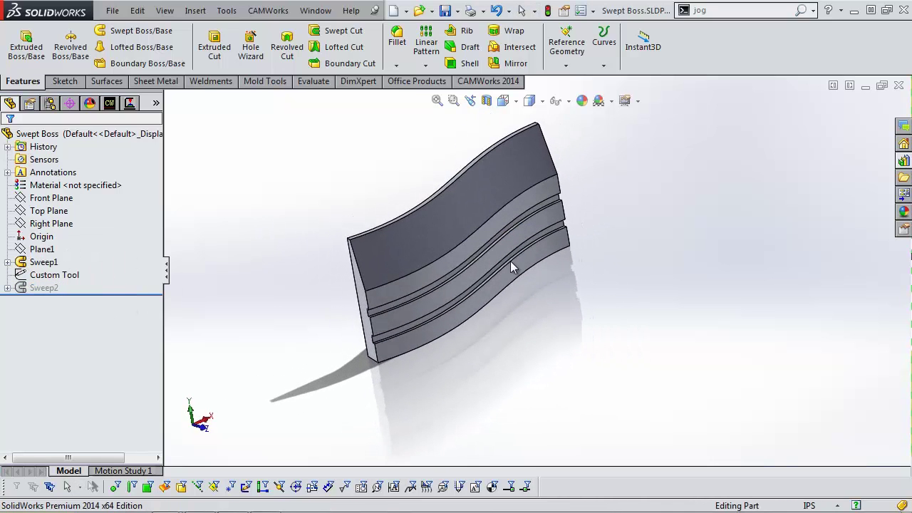
Step: Open the CAMWorks stock definition for the part and set the stock type to STL file
left_click(110, 103)
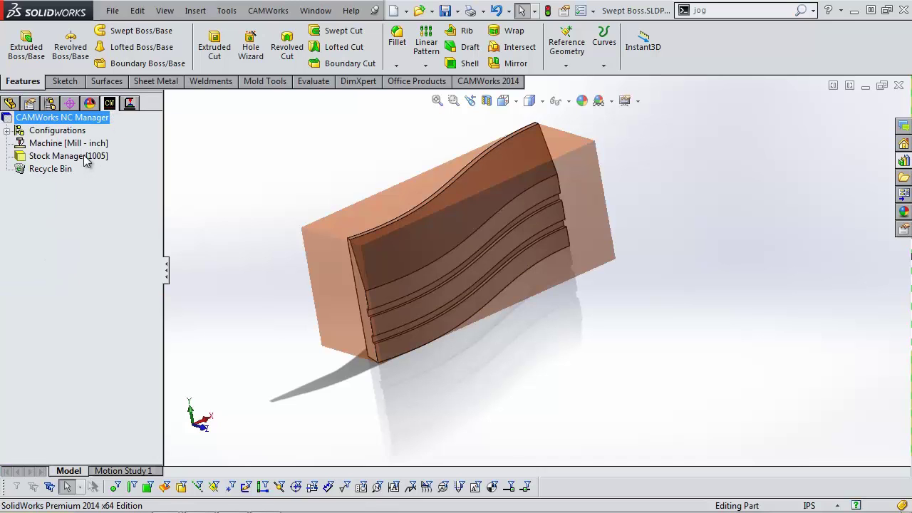
double_click(84, 160)
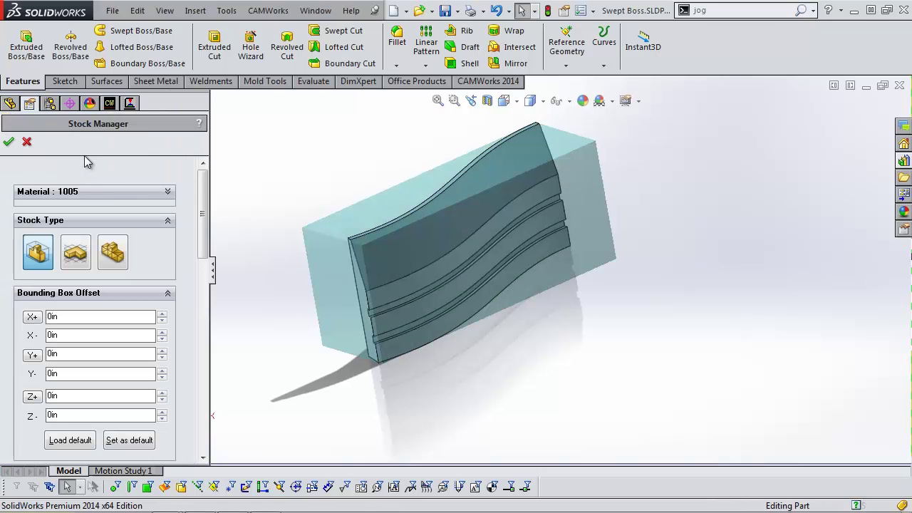
left_click(114, 254)
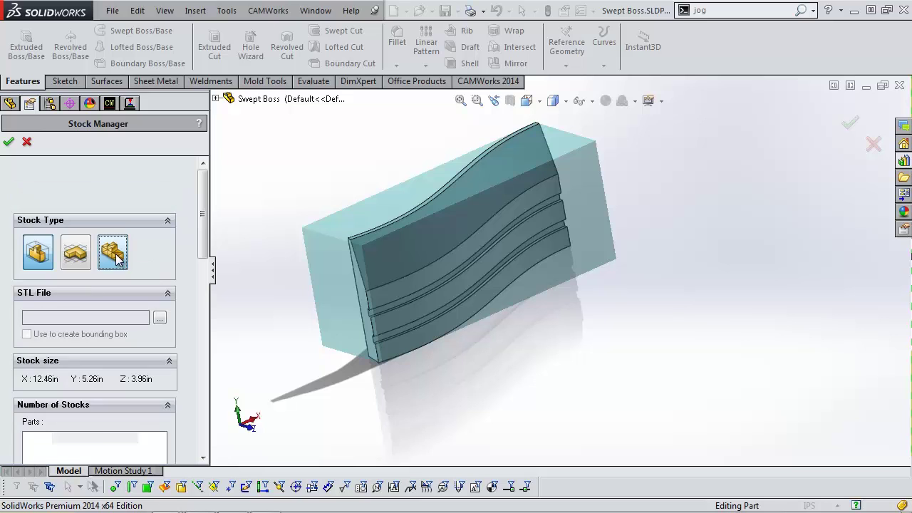
Step: Load Swept Boss.STL from the CAMWorks 201 folder as the stock, using inches and the default coordinate system, and accept it
left_click(161, 322)
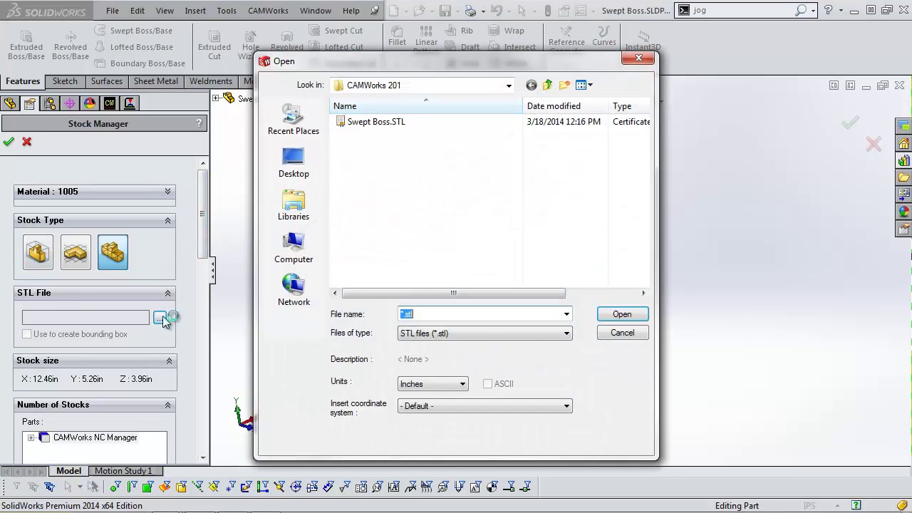
left_click(390, 122)
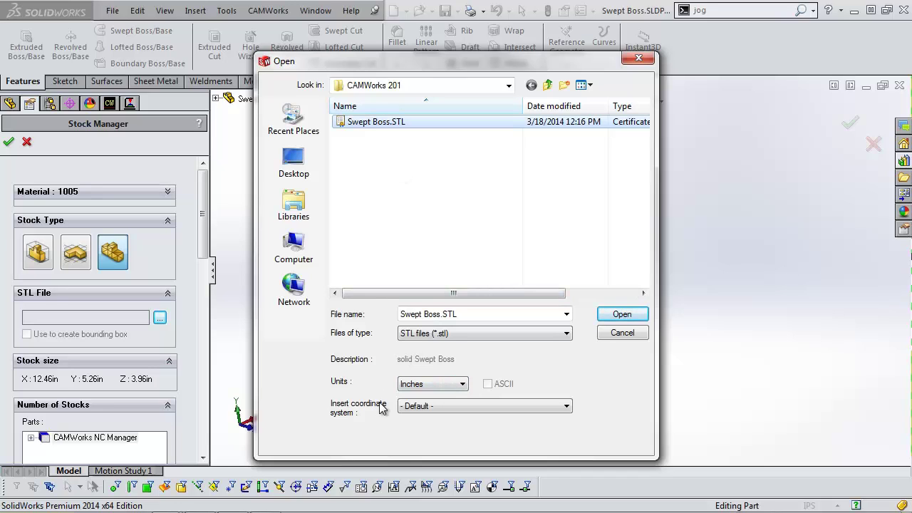
left_click(413, 407)
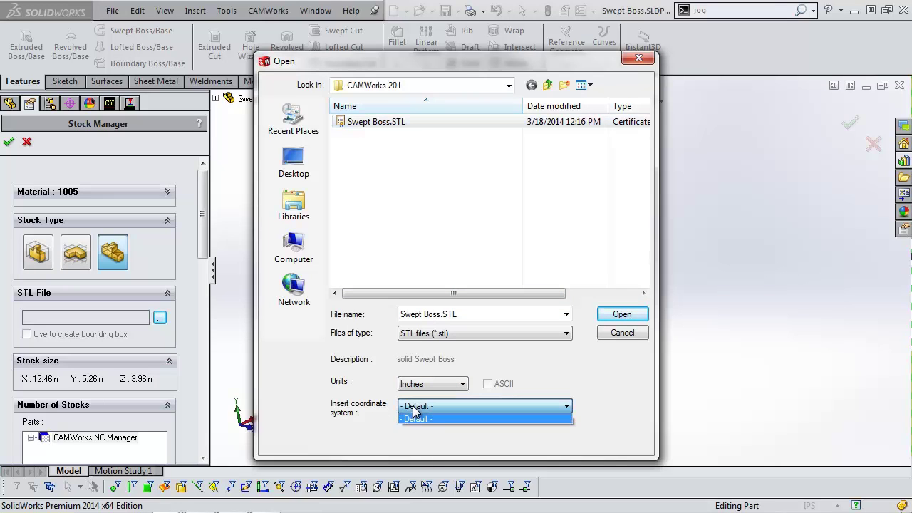
left_click(378, 418)
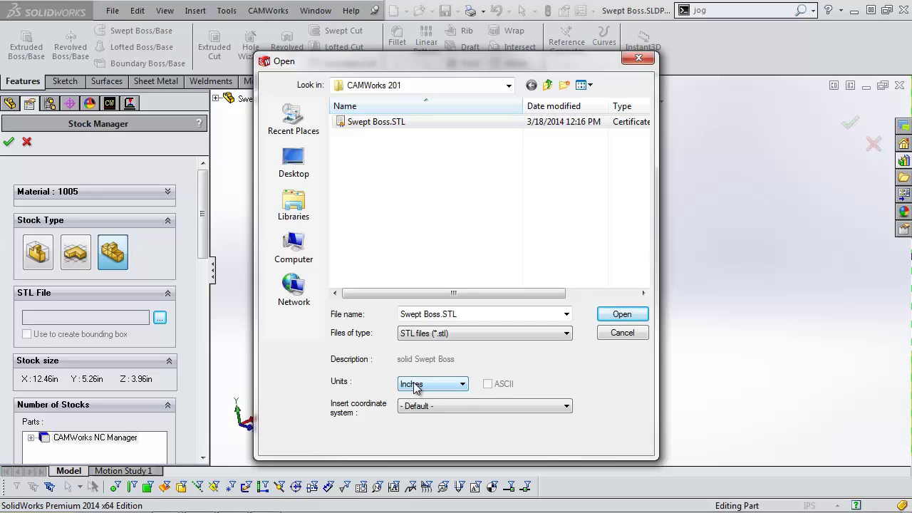
left_click(415, 385)
left_click(428, 425)
left_click(638, 315)
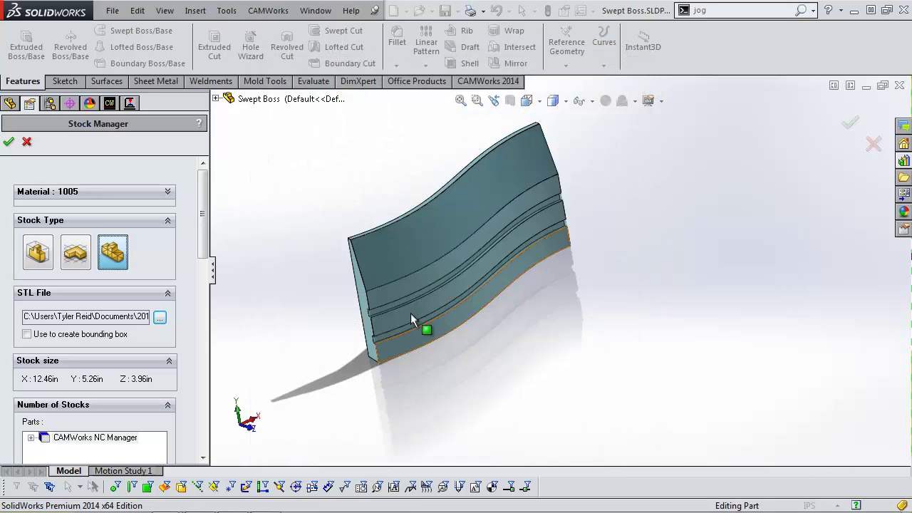
middle_click_drag(410, 313, 464, 261)
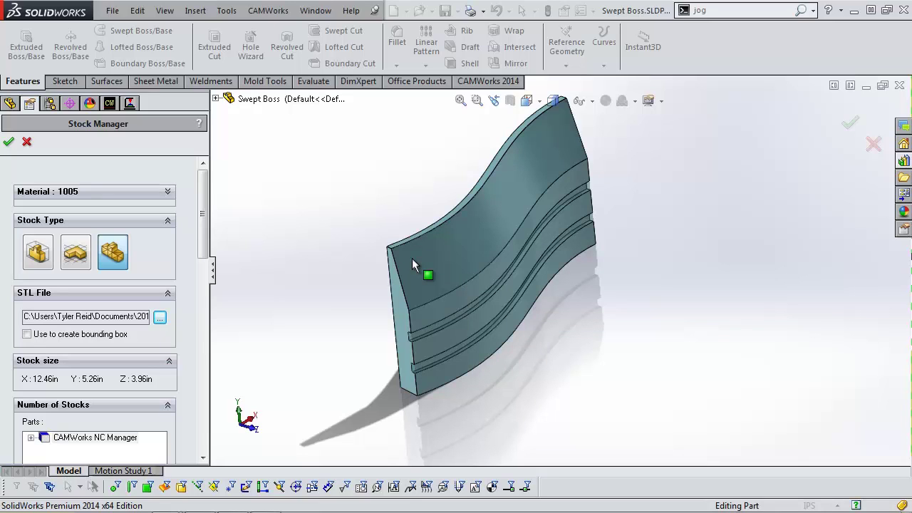
left_click(8, 141)
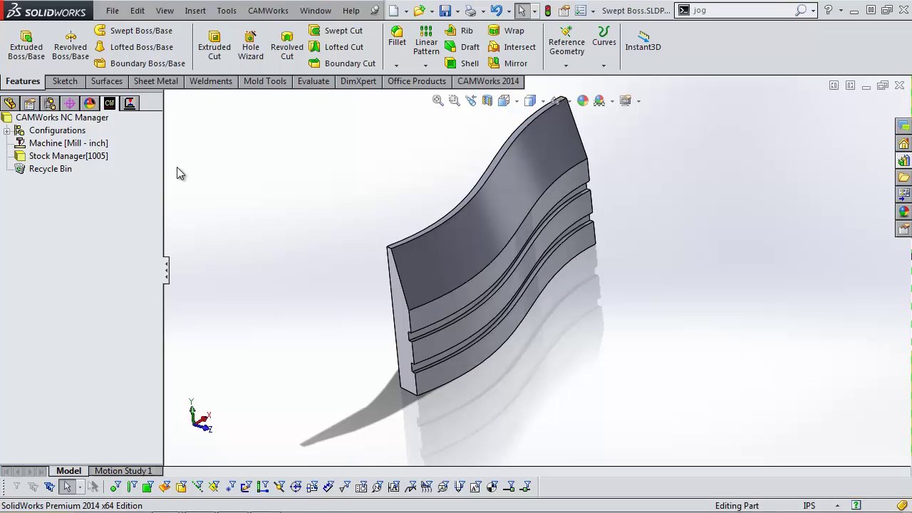
Step: Create a mill part setup whose direction is defined by the part's narrow curved top face
right_click(105, 161)
left_click(142, 188)
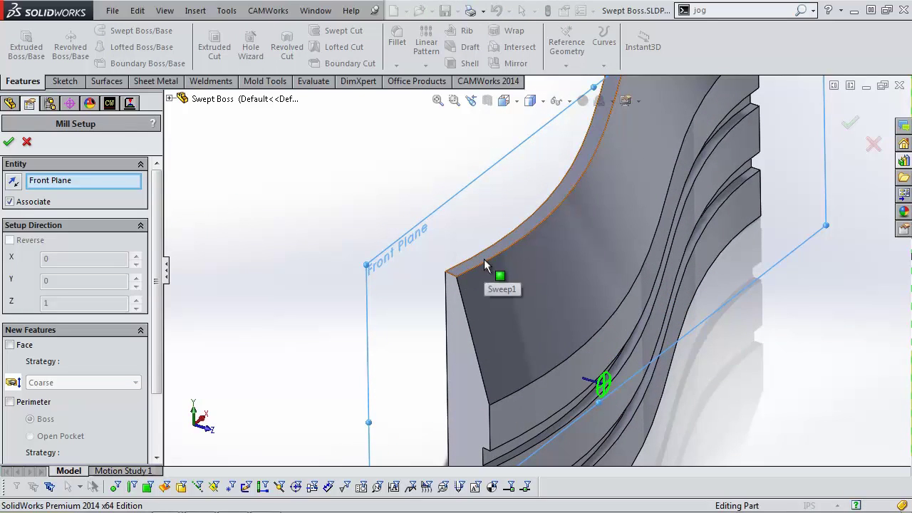
left_click(494, 270)
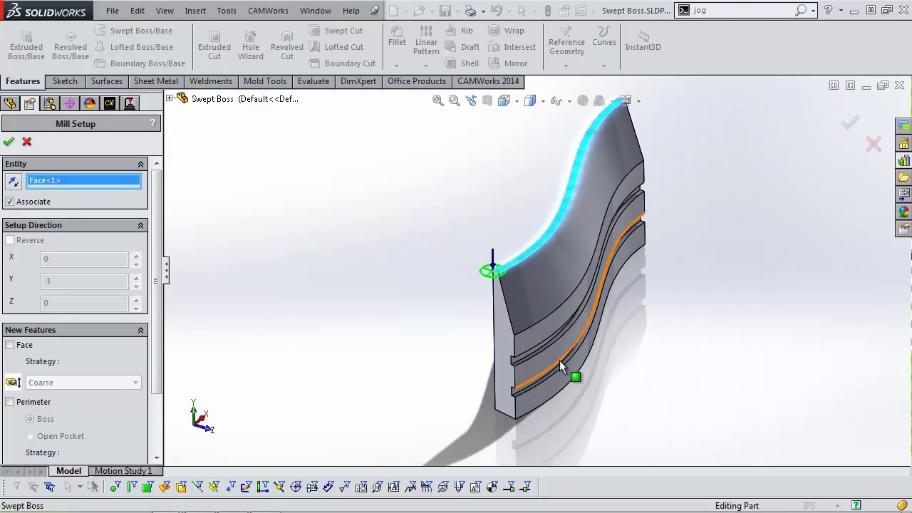
left_click(9, 142)
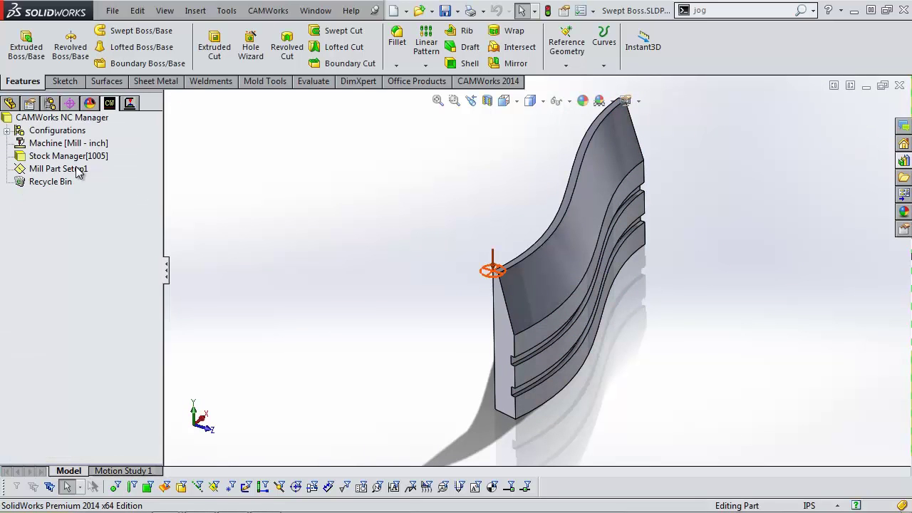
Step: Start a new 2.5 axis feature under the mill part setup with Open Profile as its type
right_click(78, 171)
left_click(161, 257)
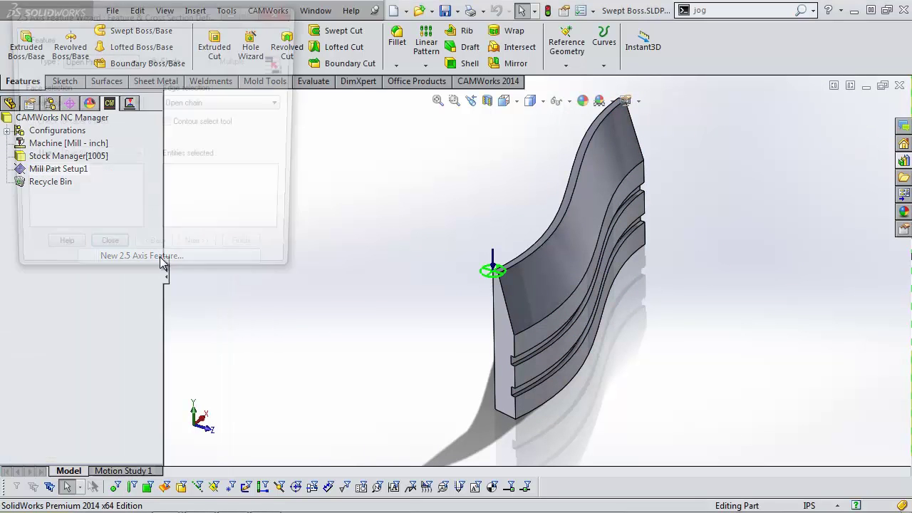
left_click_drag(181, 13, 322, 146)
left_click(272, 195)
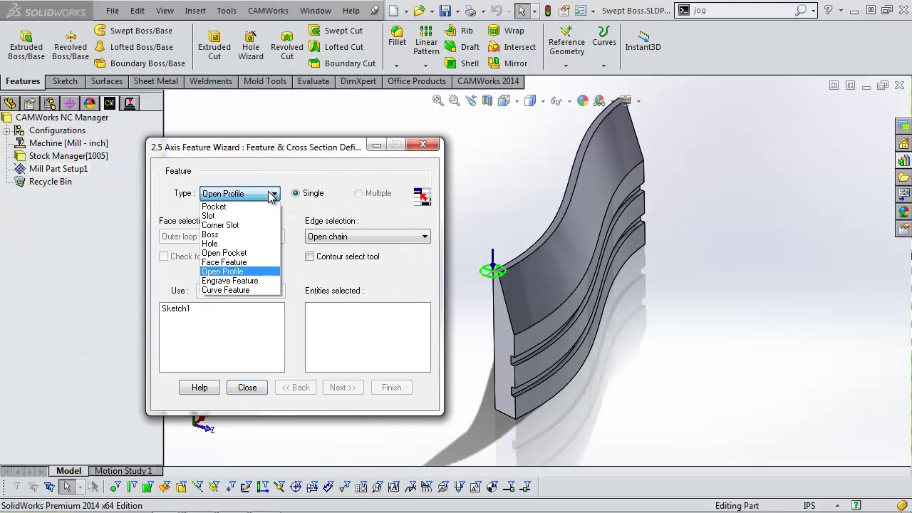
left_click(247, 272)
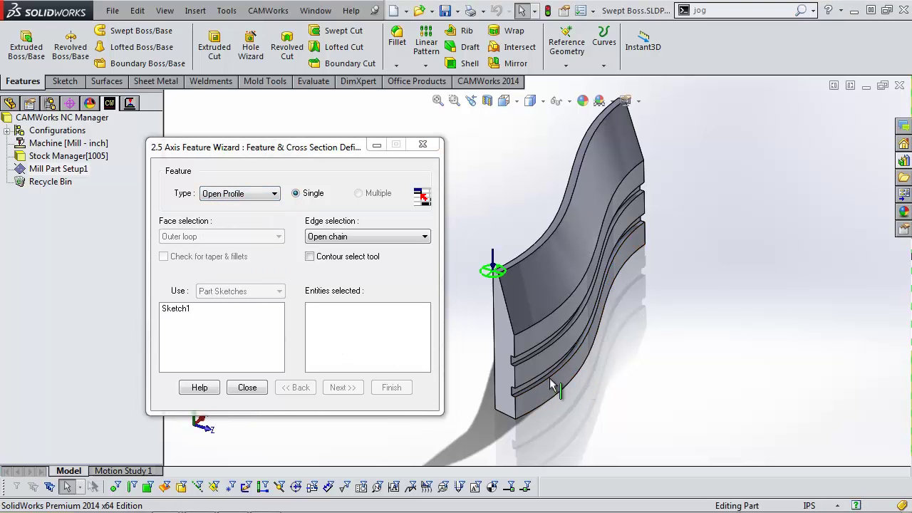
Step: Choose the inner bottom edge of the lower slot as the open profile's chain and continue to the end conditions
scroll(541, 377, "down", 4)
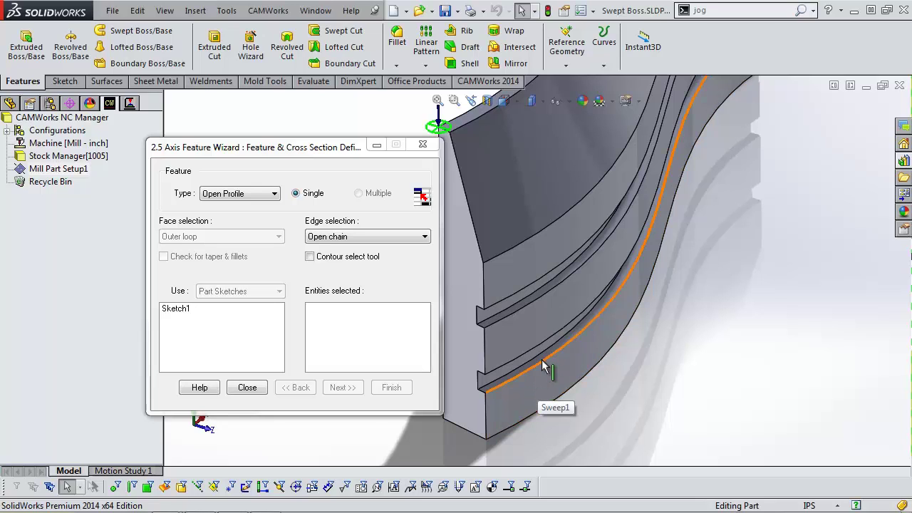
left_click(498, 378)
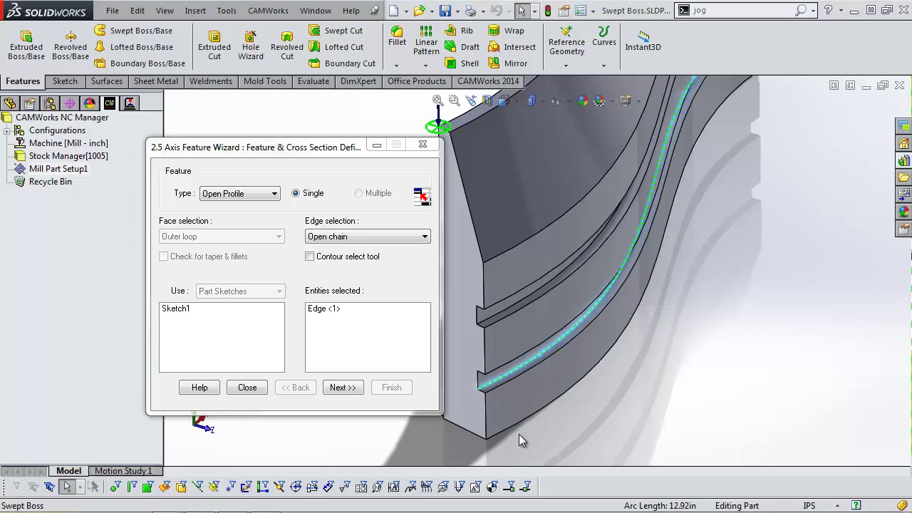
scroll(492, 378, "down", 3)
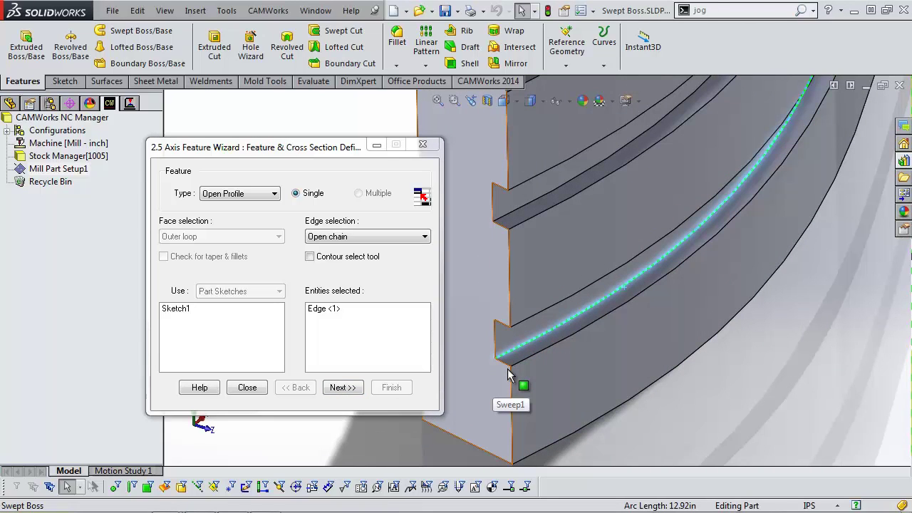
left_click(342, 388)
Step: Reverse the profile's depth direction and end it up to the vertex where the sloped face meets the upper slot band
left_click_drag(299, 152, 175, 136)
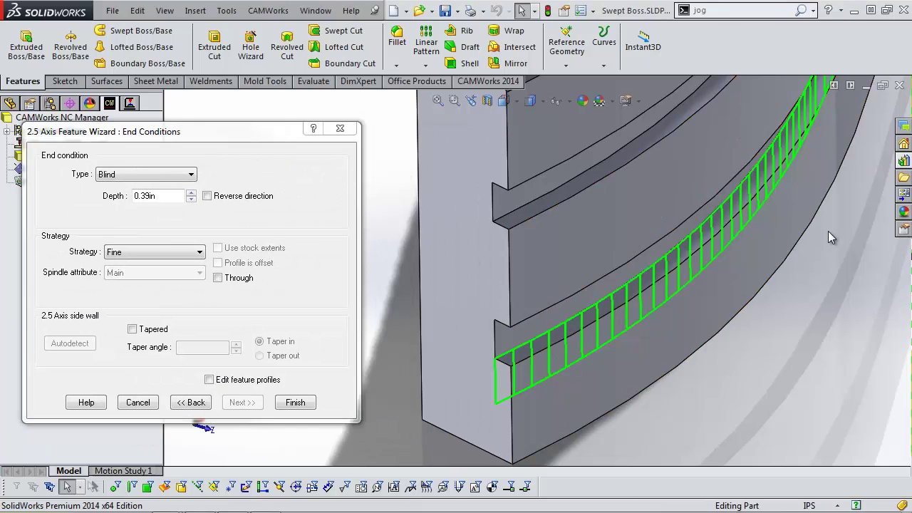
middle_click_drag(828, 231, 691, 157)
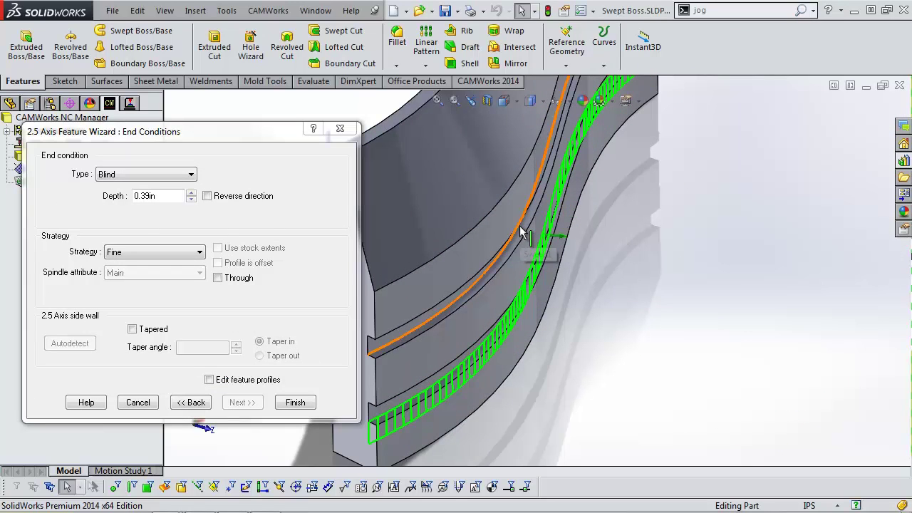
left_click(207, 195)
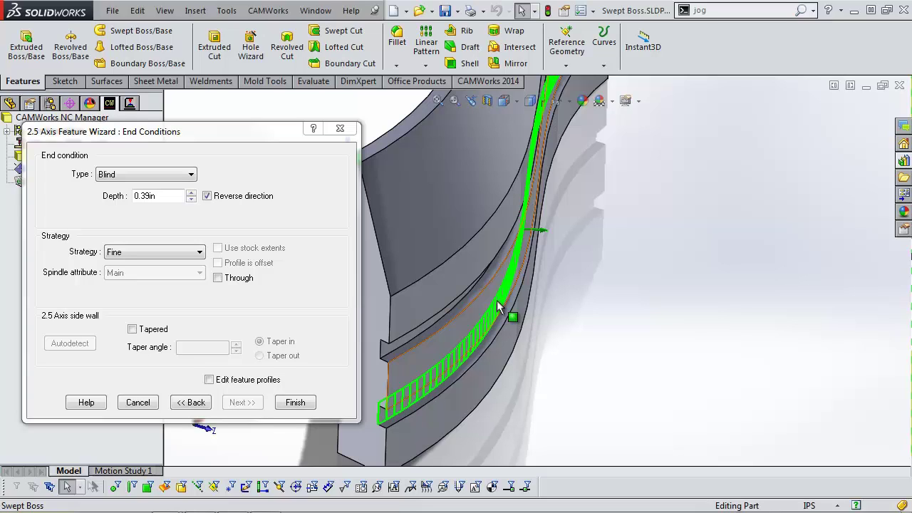
left_click(388, 361)
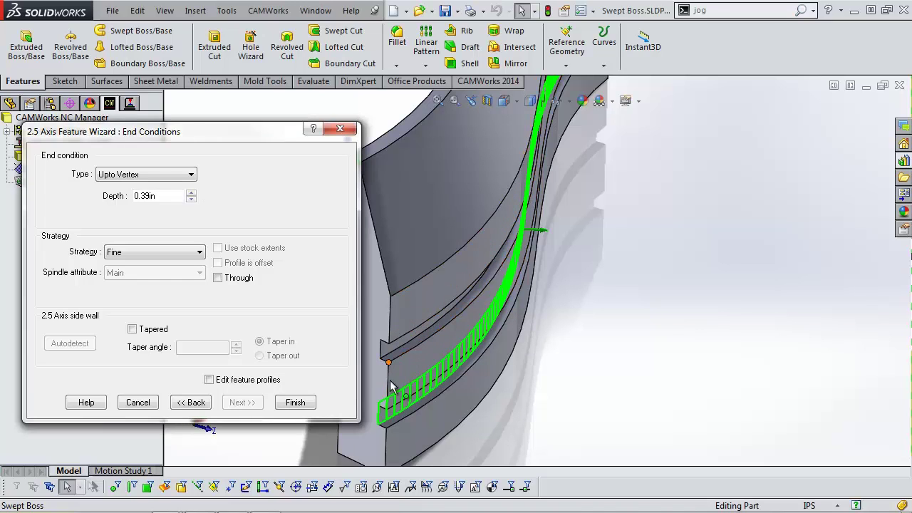
left_click(391, 296)
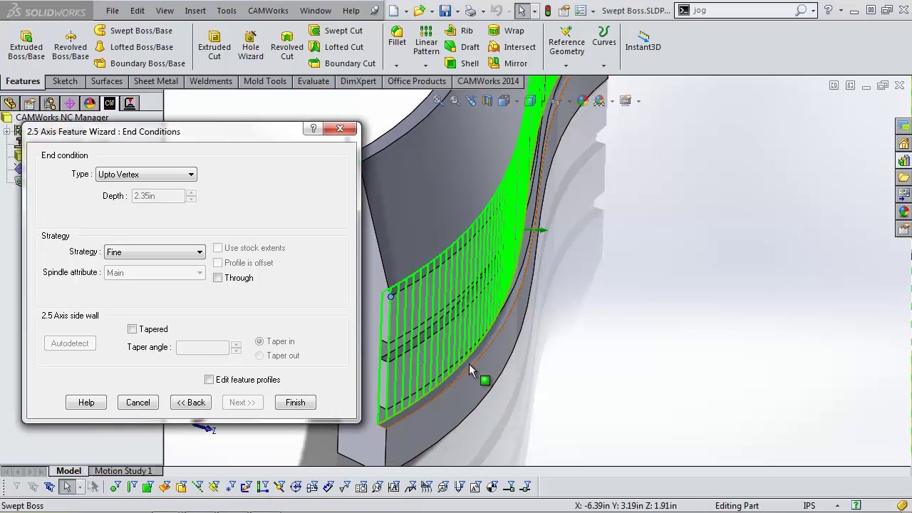
Step: Keep the Fine strategy for the open profile, finish the feature and close the feature wizard
left_click(190, 253)
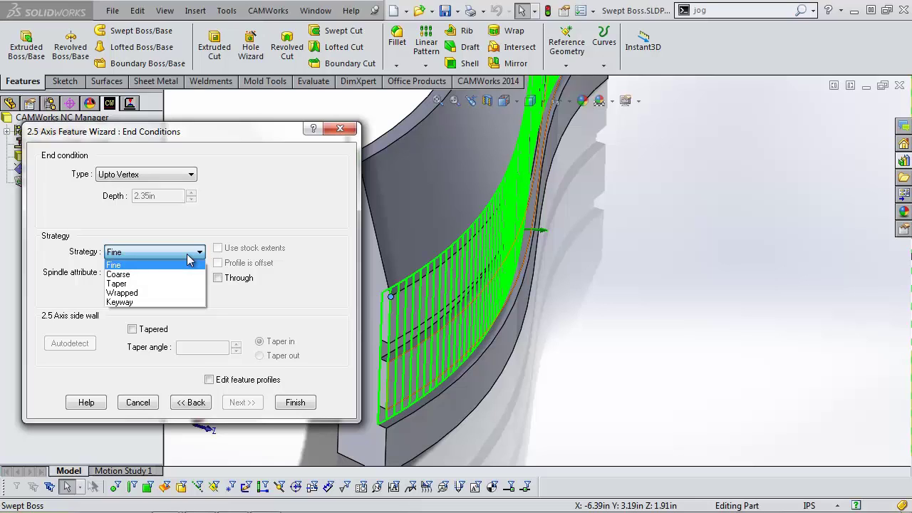
left_click(186, 264)
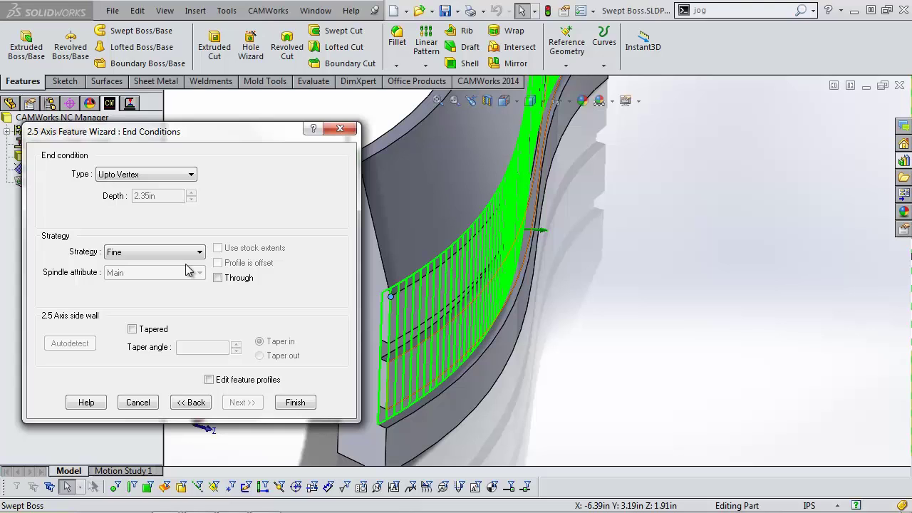
left_click(295, 402)
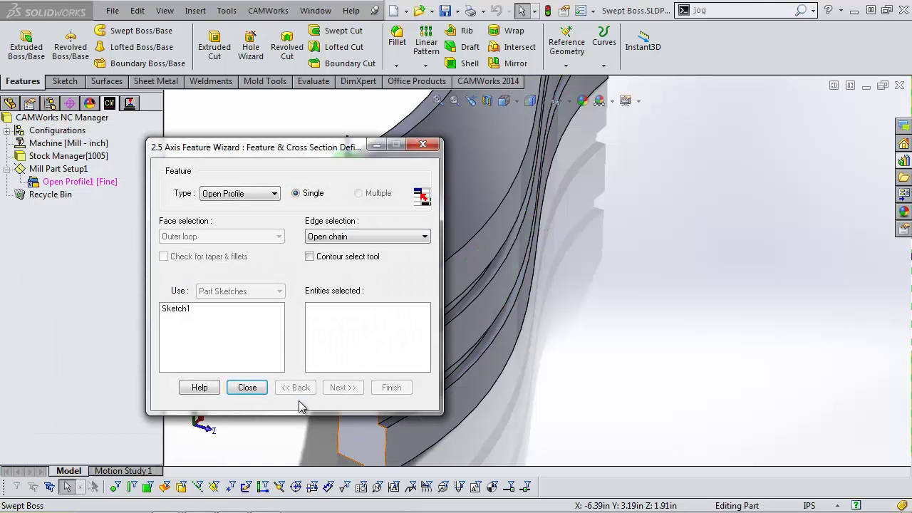
left_click(248, 387)
Step: Generate the operation plan for the open profile feature and bring up the CAMWorks 2014 commands
right_click(96, 182)
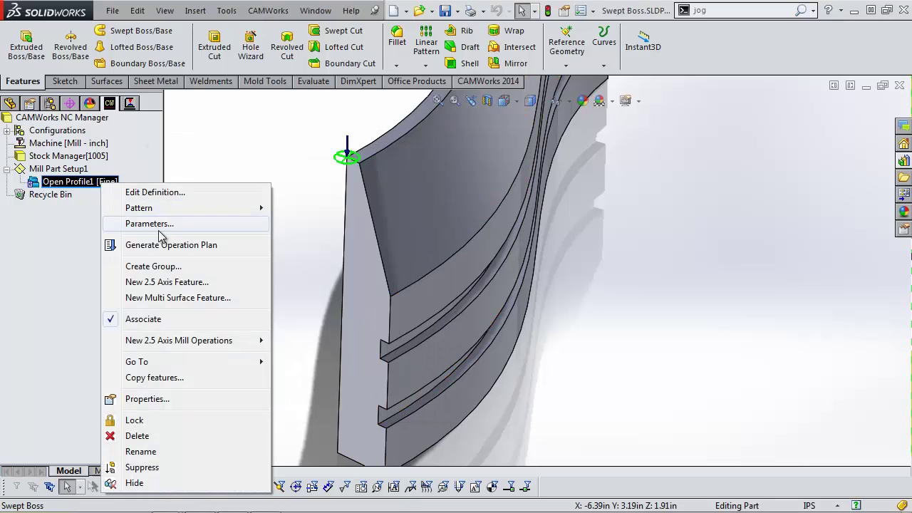
left_click(168, 244)
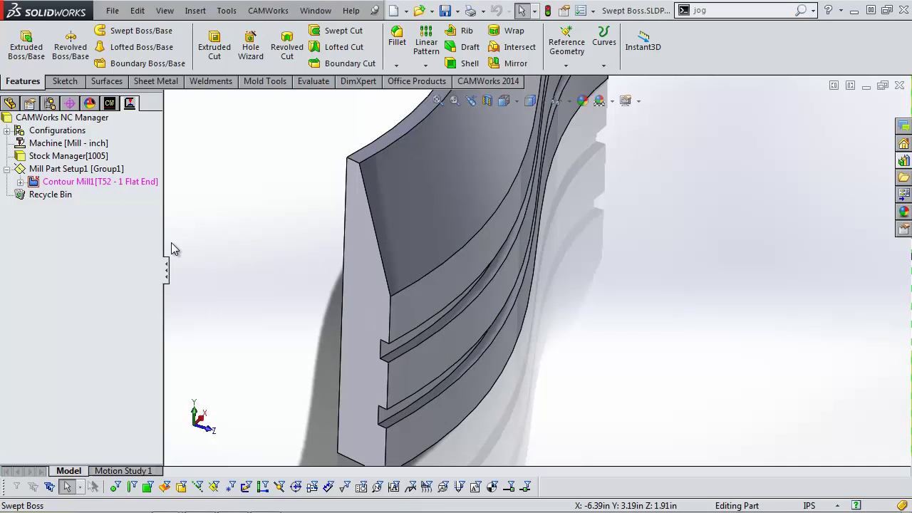
left_click(482, 82)
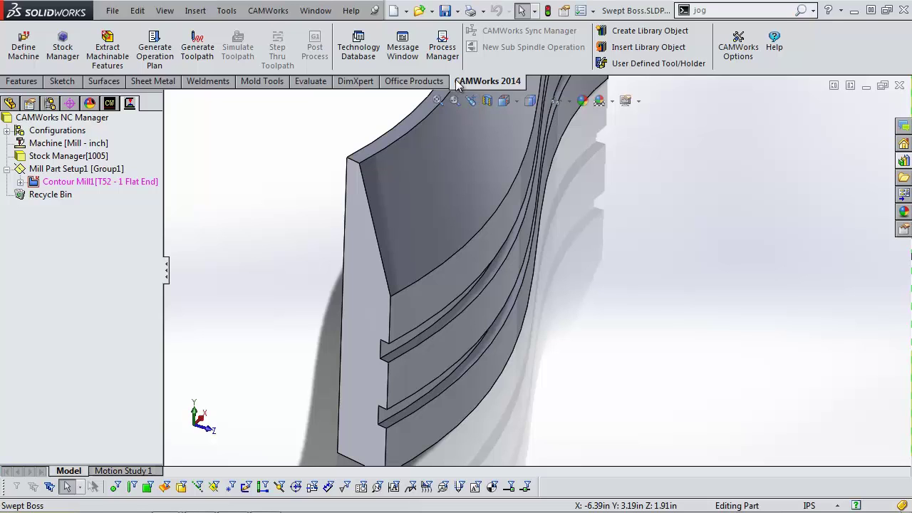
Step: Open the parameters of the contour mill operation and bring up its tool crib
left_click(125, 183)
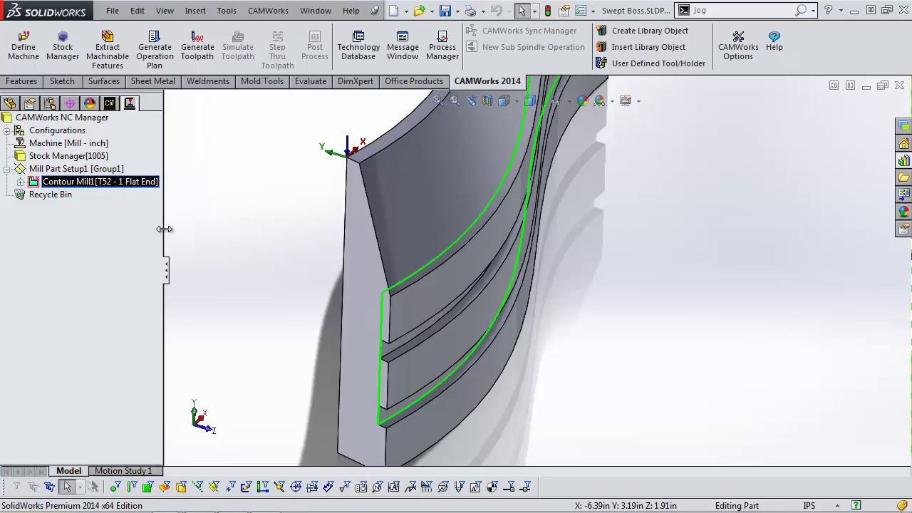
double_click(113, 184)
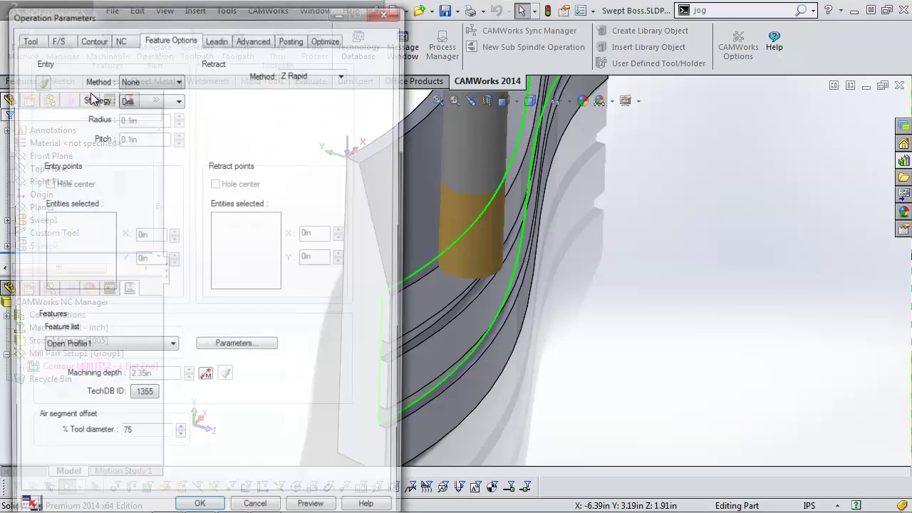
left_click_drag(118, 16, 165, 10)
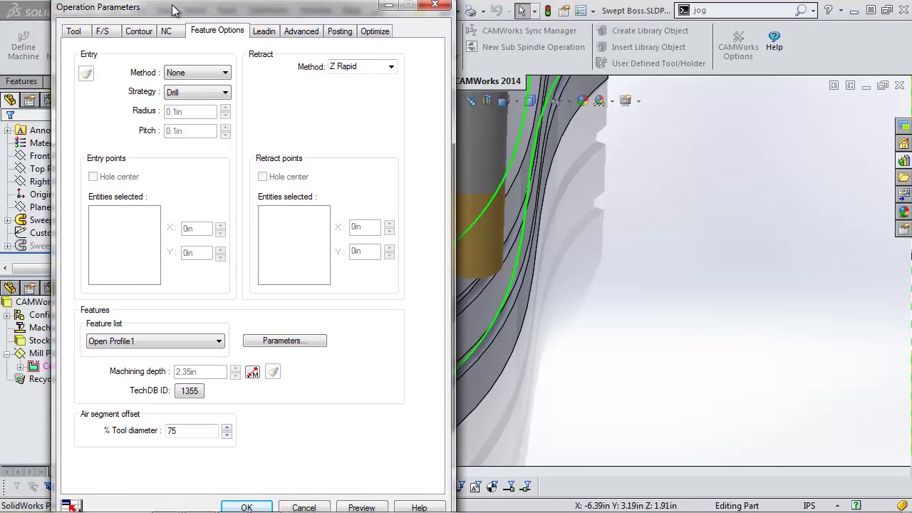
left_click(75, 32)
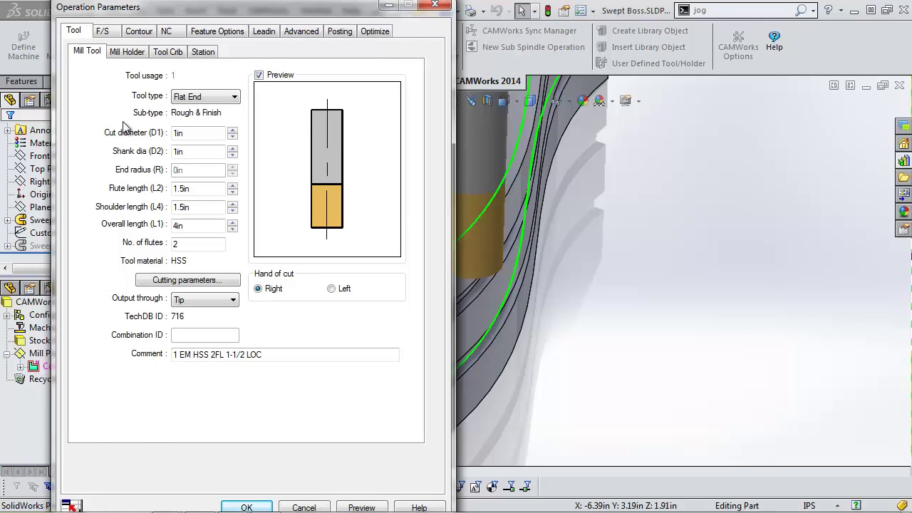
left_click(171, 53)
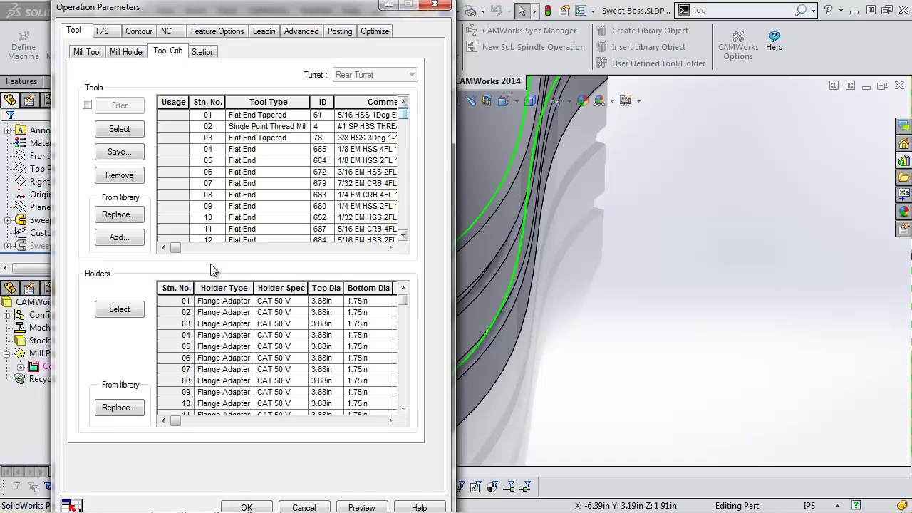
Step: Add the user defined tool 1" DBL SLOT from the tool library to the tool crib
left_click(126, 241)
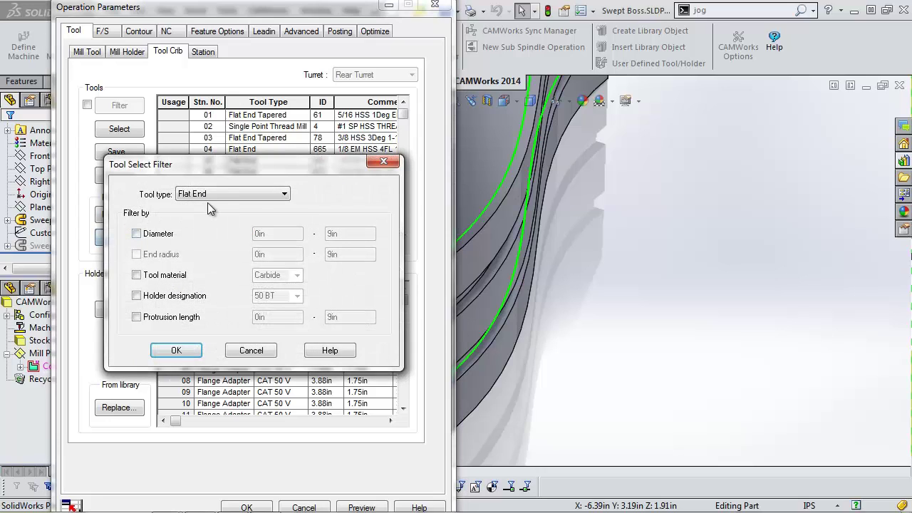
left_click(211, 195)
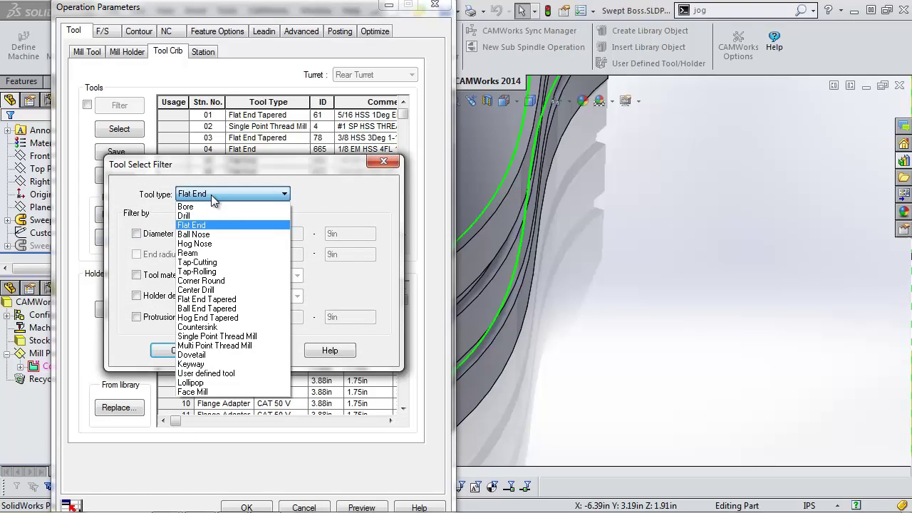
left_click(215, 373)
left_click(178, 346)
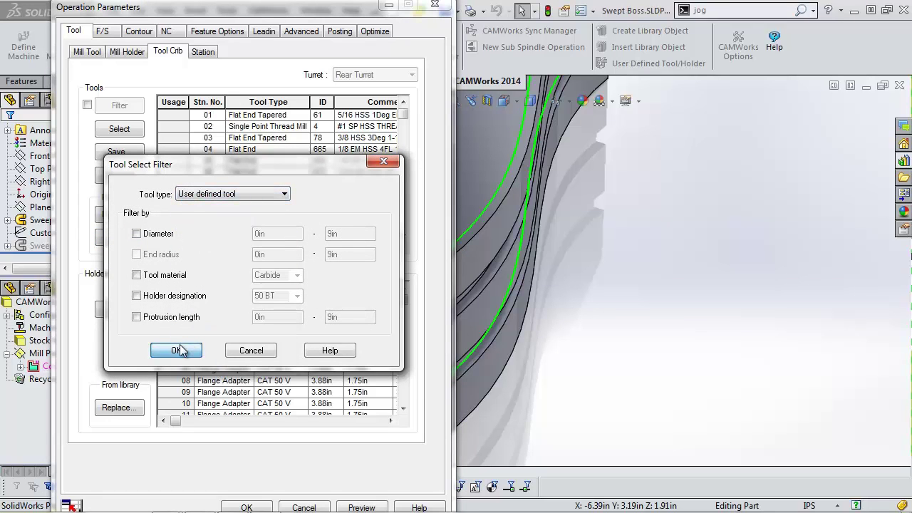
left_click(92, 279)
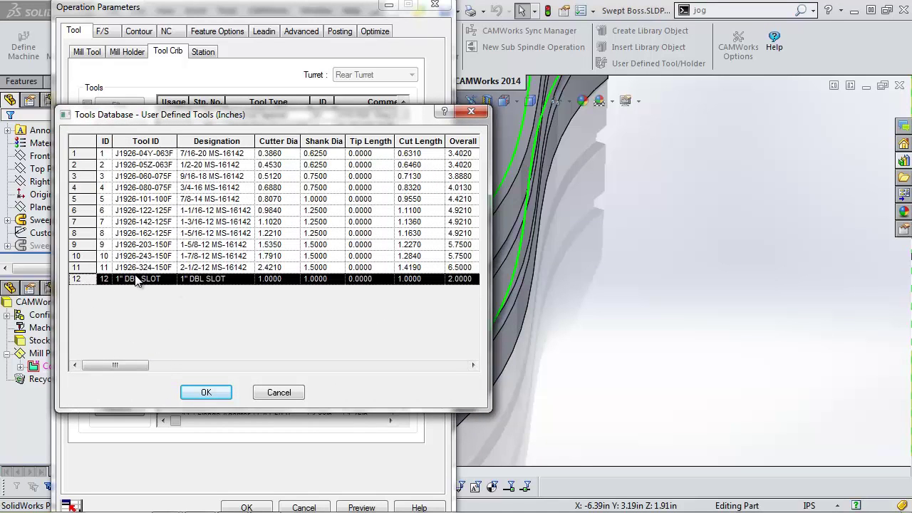
left_click(198, 394)
Step: Select the newly added 1" DBL SLOT cutter in the tool crib as the operation's tool
left_click_drag(404, 114, 403, 228)
left_click(213, 229)
left_click(121, 129)
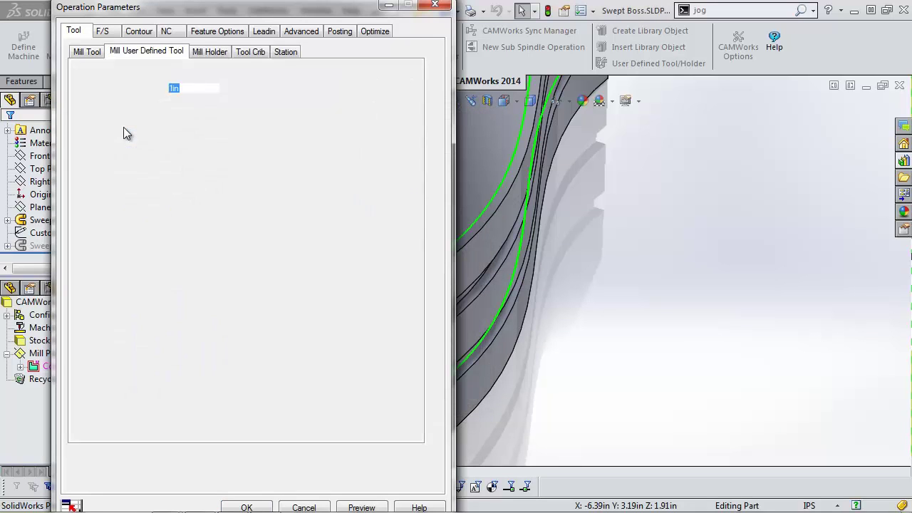
left_click(222, 295)
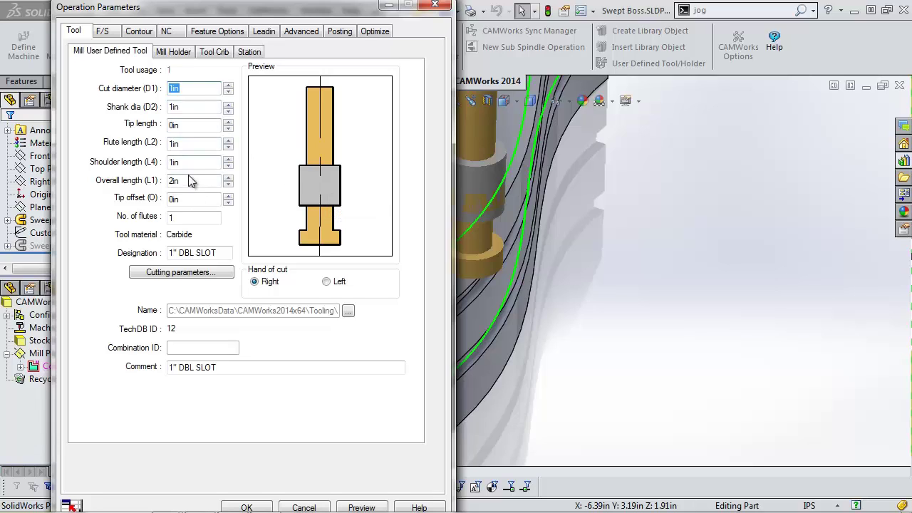
Step: Raise the double-slot cutter's shoulder length to 1.8 in
left_click(228, 159)
left_click(228, 159)
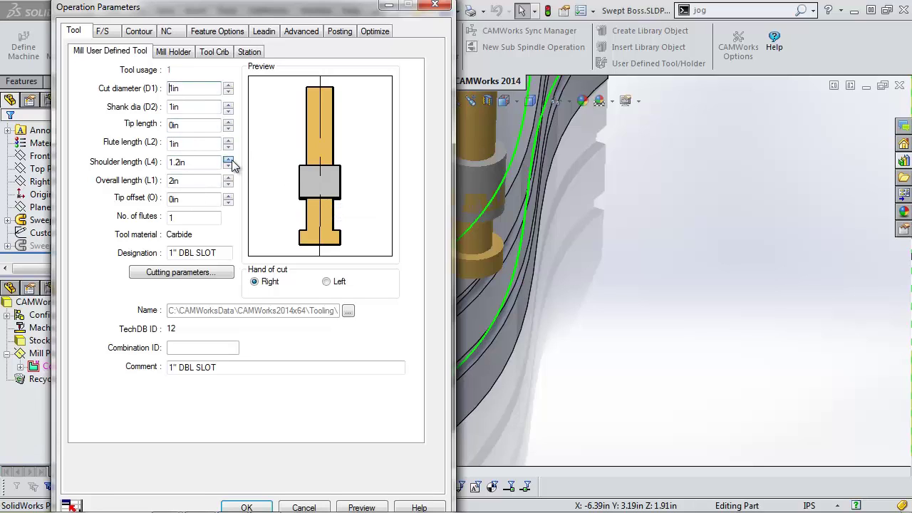
left_click(228, 159)
left_click(228, 160)
left_click(228, 160)
left_click(228, 159)
left_click(228, 160)
left_click(228, 160)
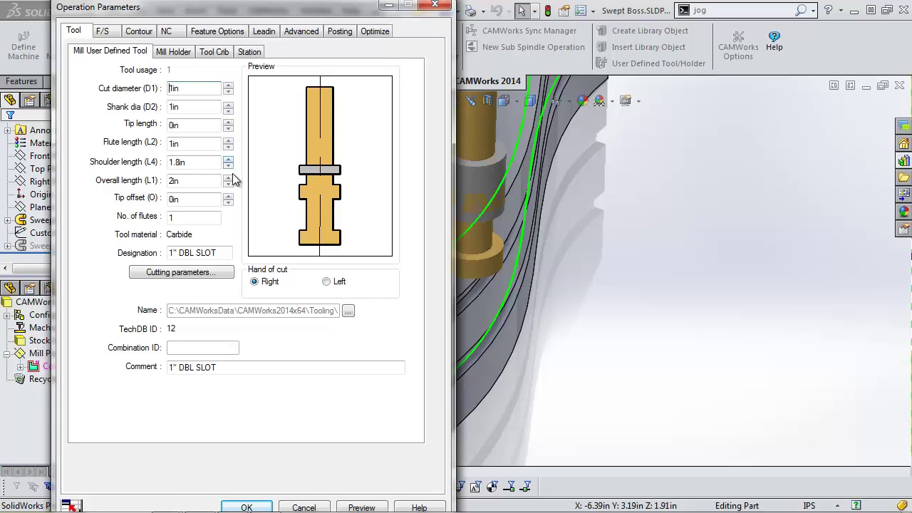
Step: Set the double-slot cutter's overall length to 4 in
left_click(228, 176)
left_click(228, 177)
left_click(228, 176)
left_click_drag(192, 181, 120, 185)
type("4")
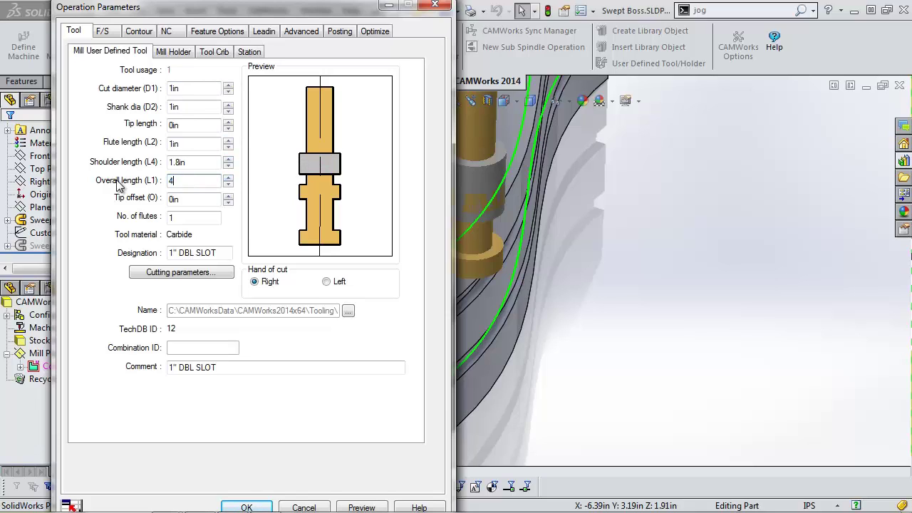
Step: Try a shoulder length of 1 in for the double-slot cutter, and set it to 3 in instead
left_click_drag(200, 161, 121, 165)
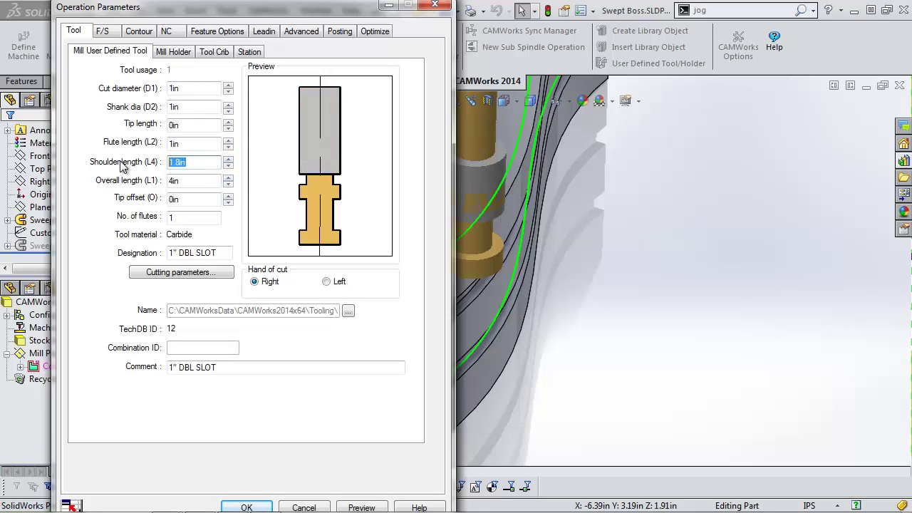
type("1")
left_click(202, 145)
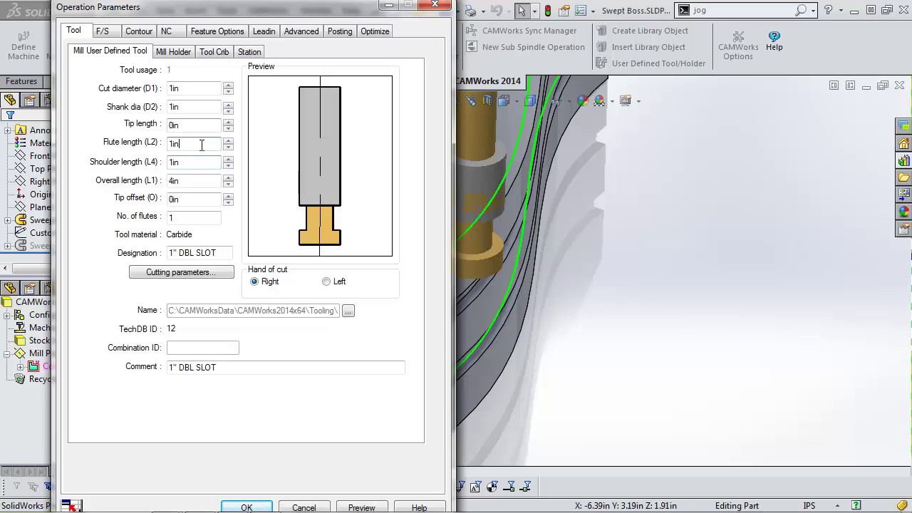
left_click(193, 163)
key("shift+Home")
type("3")
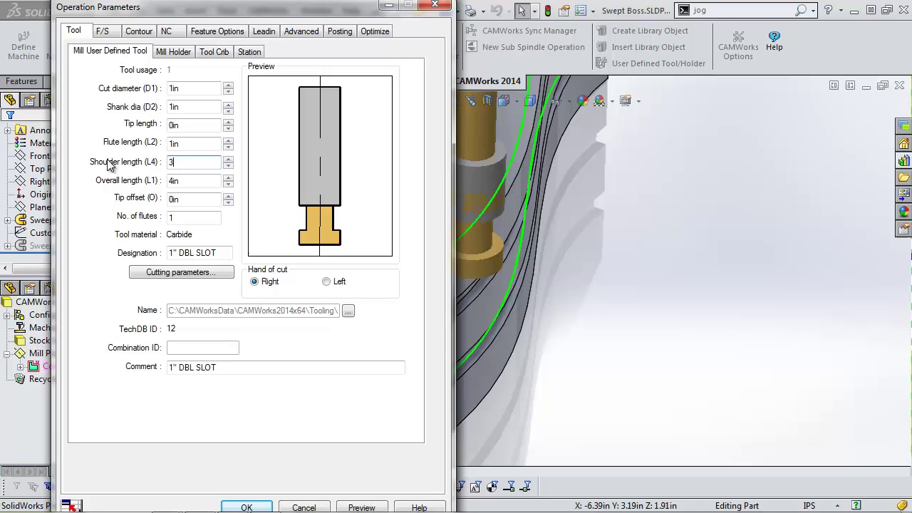
Step: Set the double-slot cutter's flute length to 3 in
left_click(188, 146)
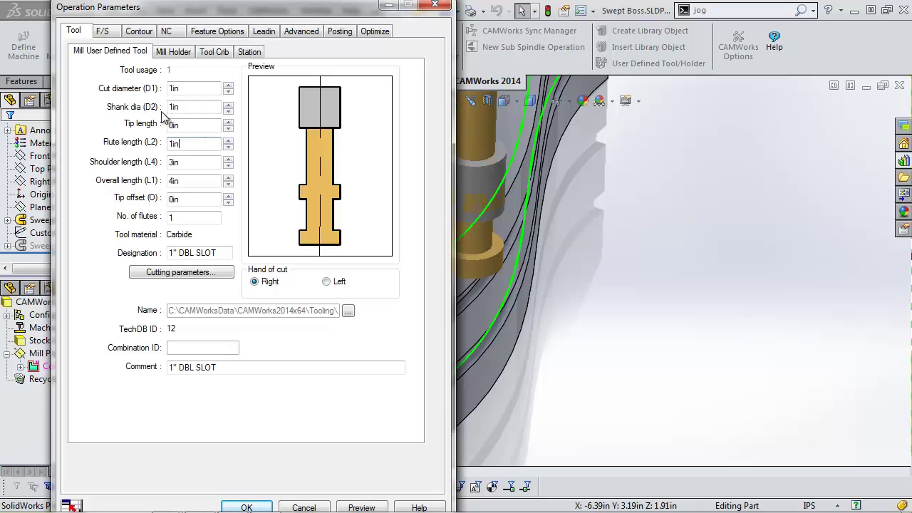
left_click_drag(184, 143, 152, 144)
type("3")
left_click(193, 163)
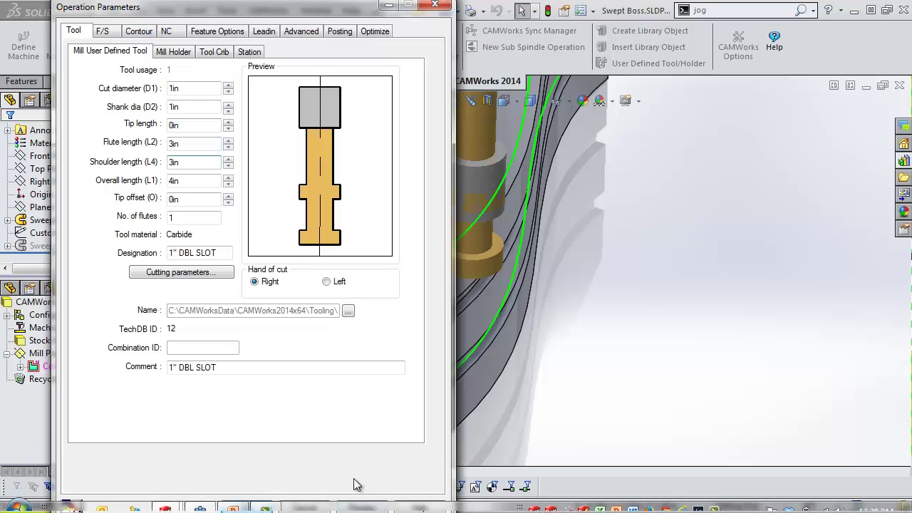
Step: Preview the contour toolpath, check the double-slot cutter's position along the passes, and return to the operation parameters
left_click(361, 505)
scroll(622, 243, "up", 3)
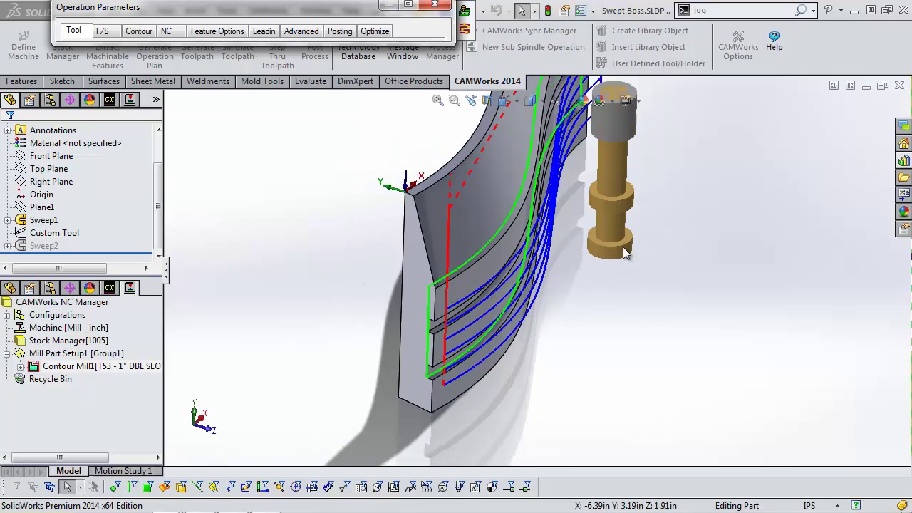
mouse_move(599, 225)
middle_mouse_down()
mouse_move(605, 185)
mouse_move(583, 228)
middle_mouse_up()
left_click_drag(583, 228, 563, 277)
mouse_move(563, 278)
middle_mouse_down()
mouse_move(546, 258)
mouse_move(555, 264)
middle_mouse_up()
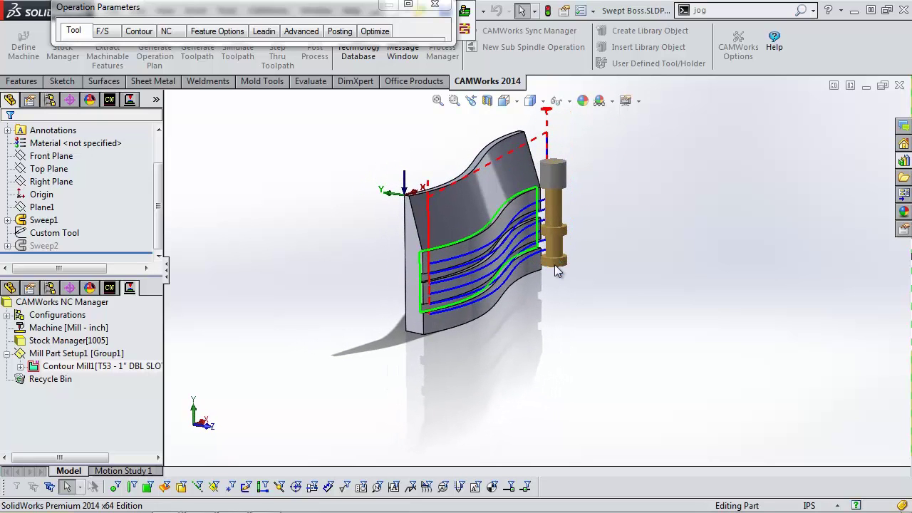
left_click_drag(555, 264, 551, 266)
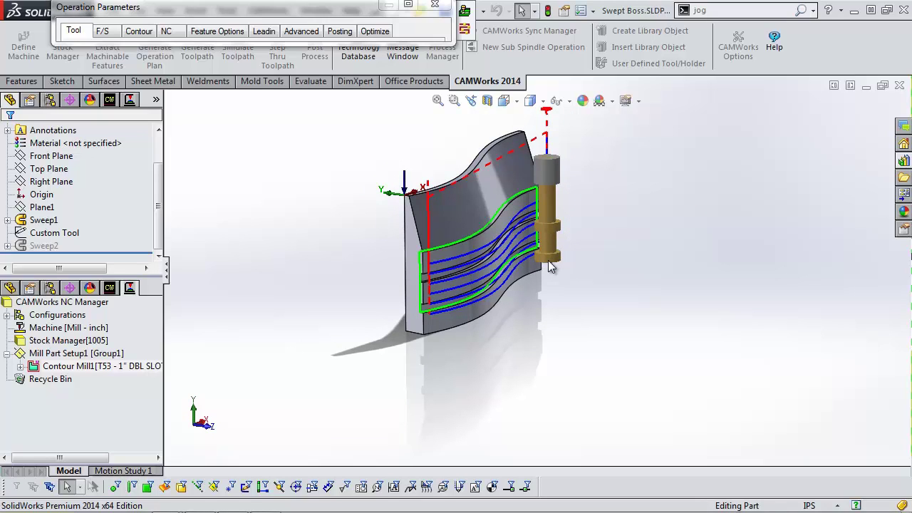
left_click_drag(550, 265, 710, 114)
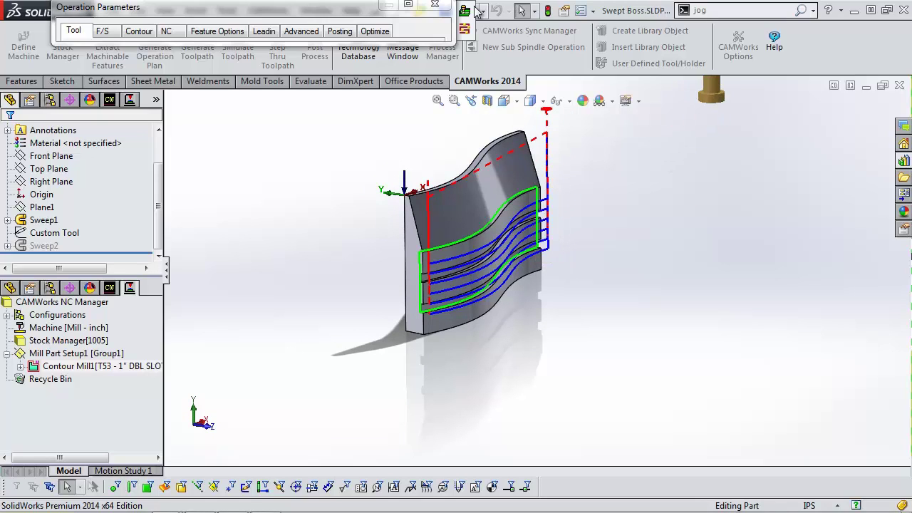
left_click(408, 4)
Step: Switch the contour's first and max depth cut amounts from percentages to lengths, set both to 5 in, and preview the toolpath
left_click(128, 34)
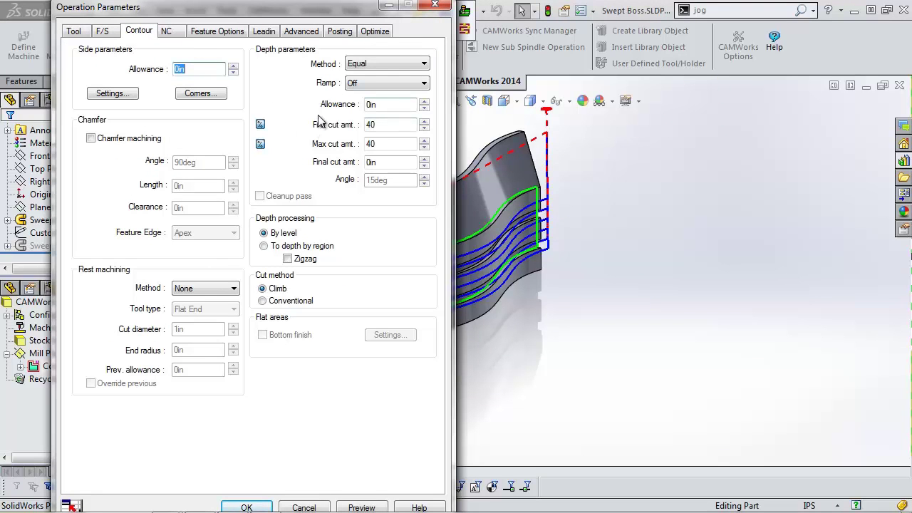
left_click(260, 124)
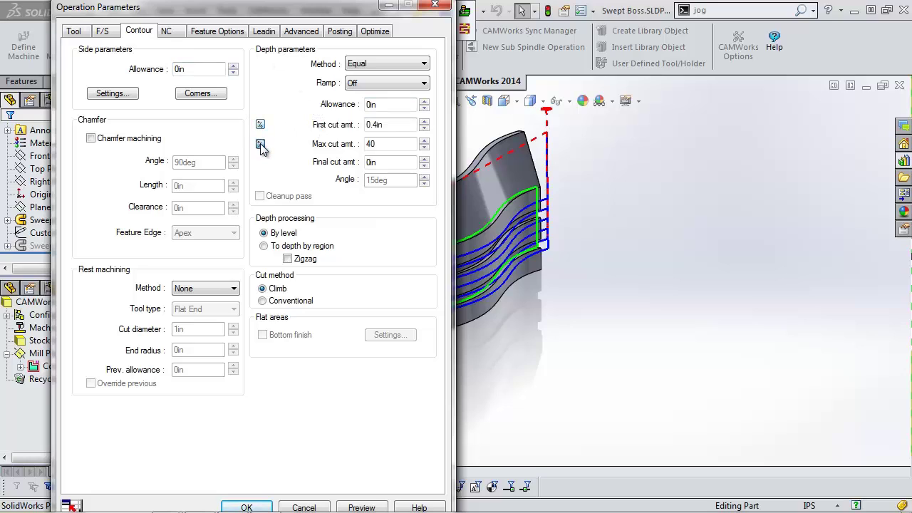
left_click(260, 143)
left_click(383, 125)
double_click(374, 125)
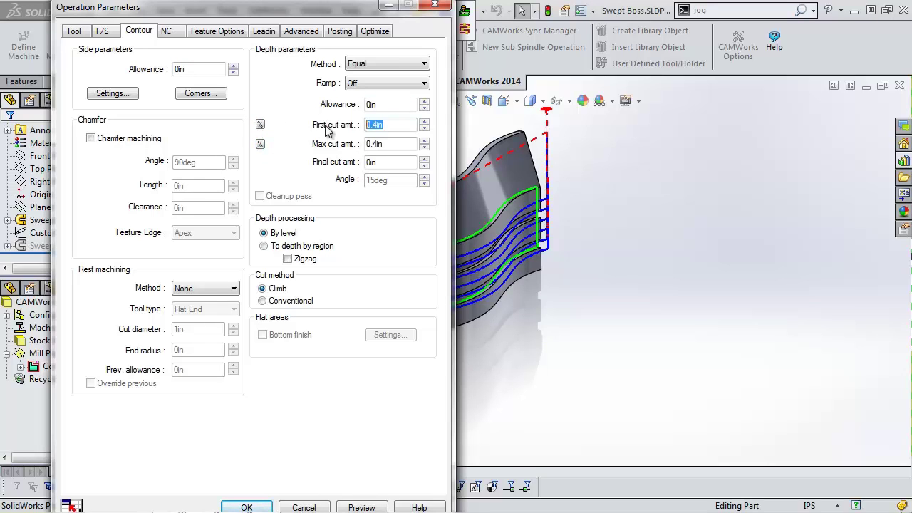
type("5")
double_click(374, 144)
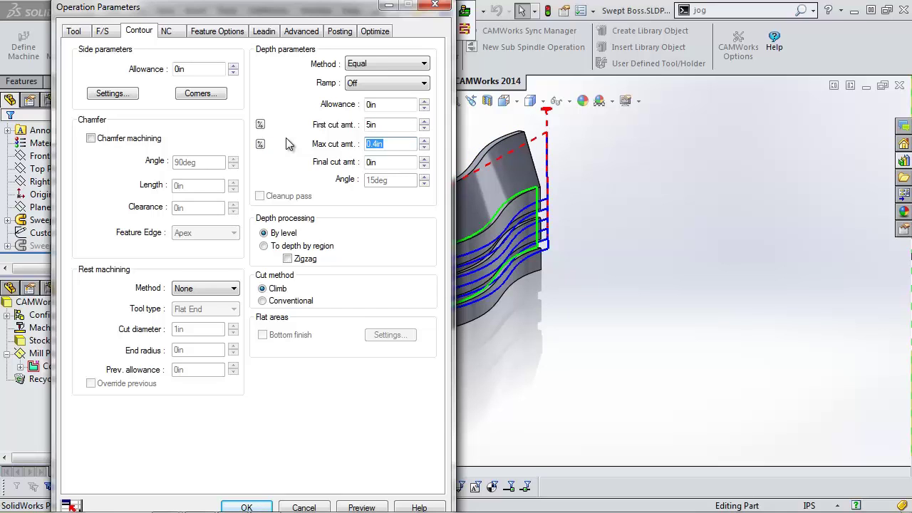
type("5")
left_click(361, 507)
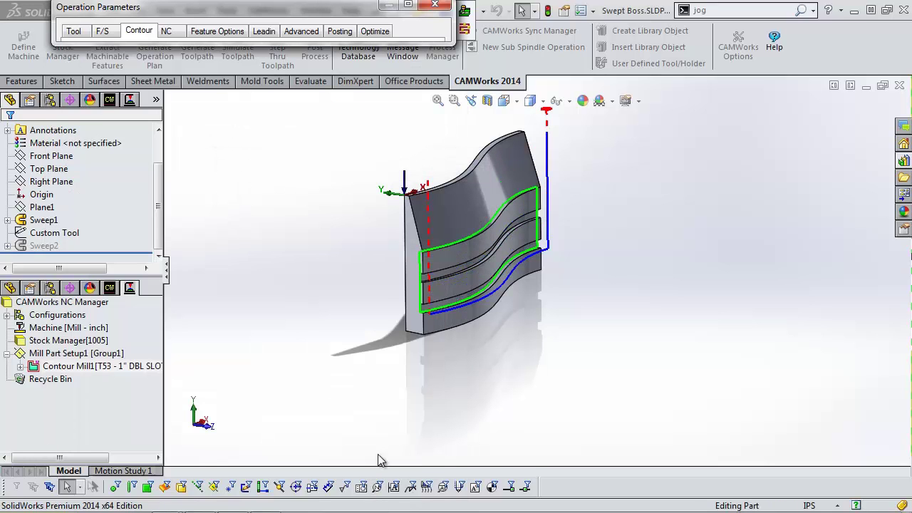
mouse_move(556, 228)
middle_mouse_down()
mouse_move(531, 232)
mouse_move(565, 237)
middle_mouse_up()
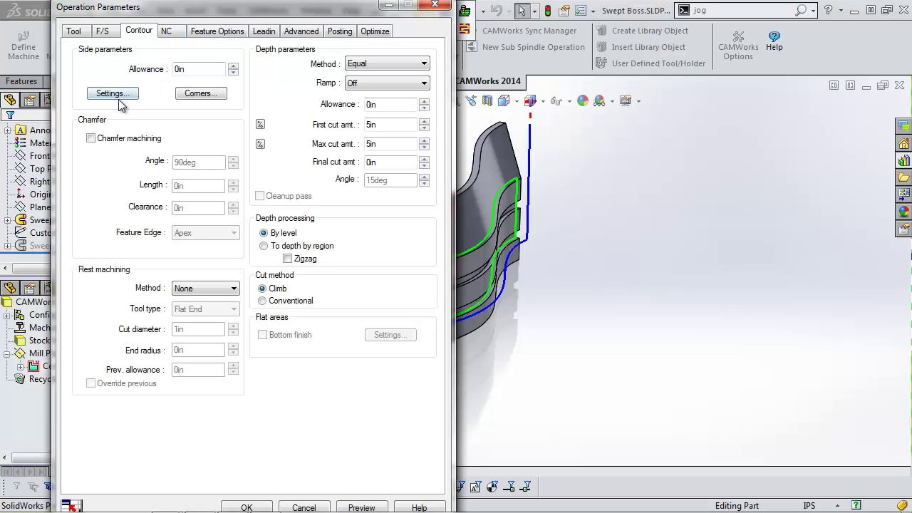
Step: Set the contour's side parameters to a previous allowance of 0.2 in and a final cut amount of 0.005 in, and preview the toolpath
left_click(111, 95)
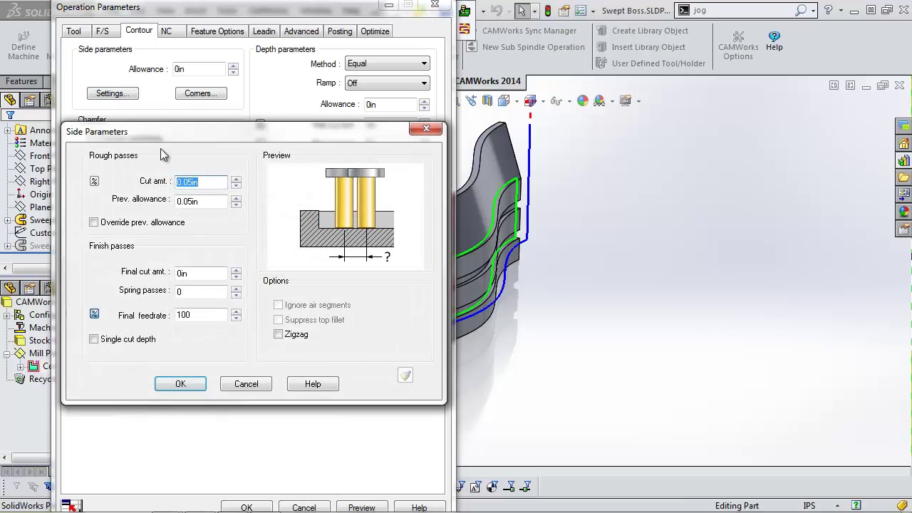
left_click(186, 205)
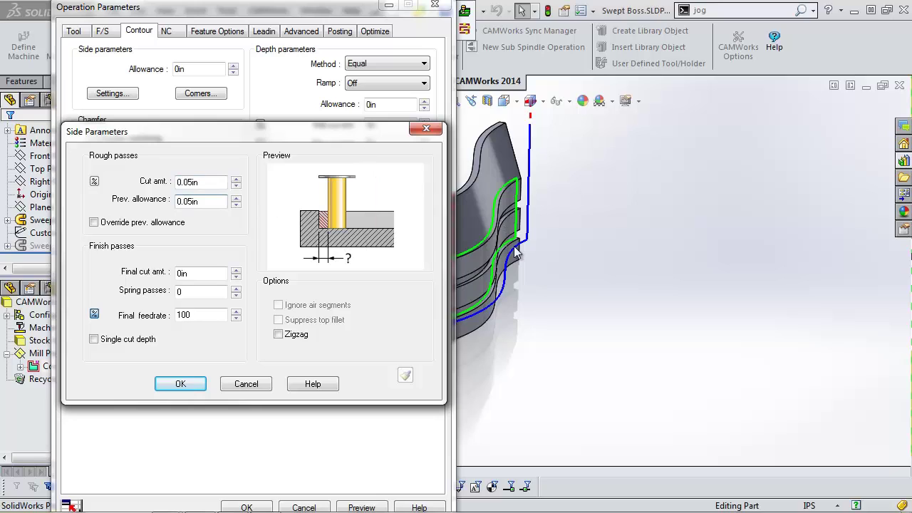
left_click_drag(184, 202, 198, 219)
type("20")
left_click_drag(197, 273, 170, 278)
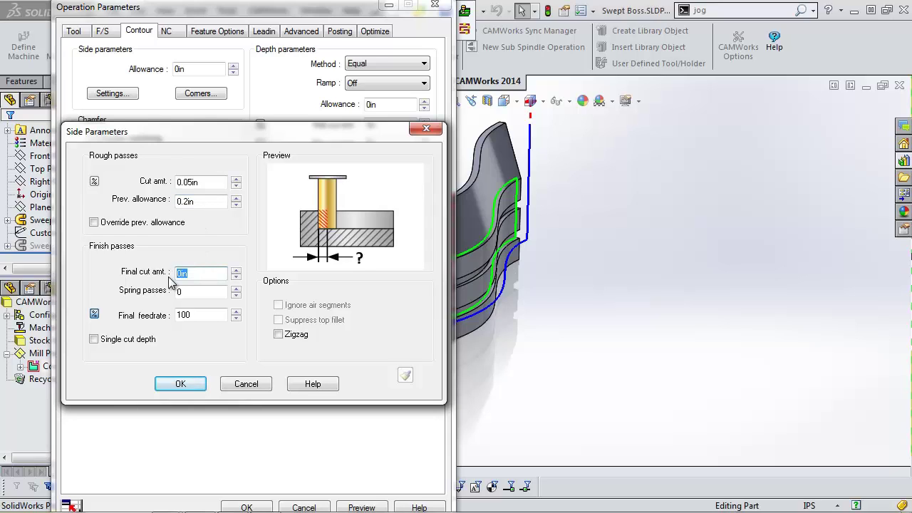
type(".005")
left_click(183, 383)
left_click(376, 506)
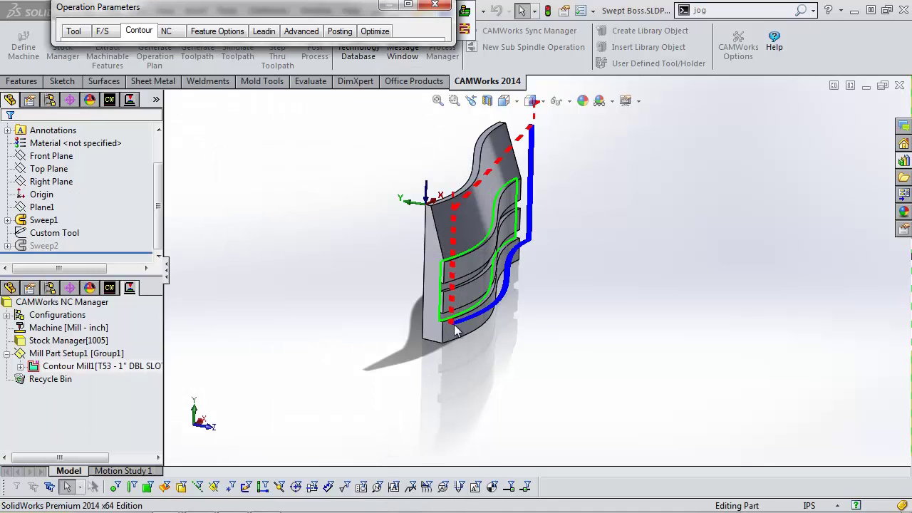
Step: Set the contour mill operation's lead-in type to Parallel with a lead-in amount of 1.50 in and preview the toolpath
scroll(522, 262, "down", 8)
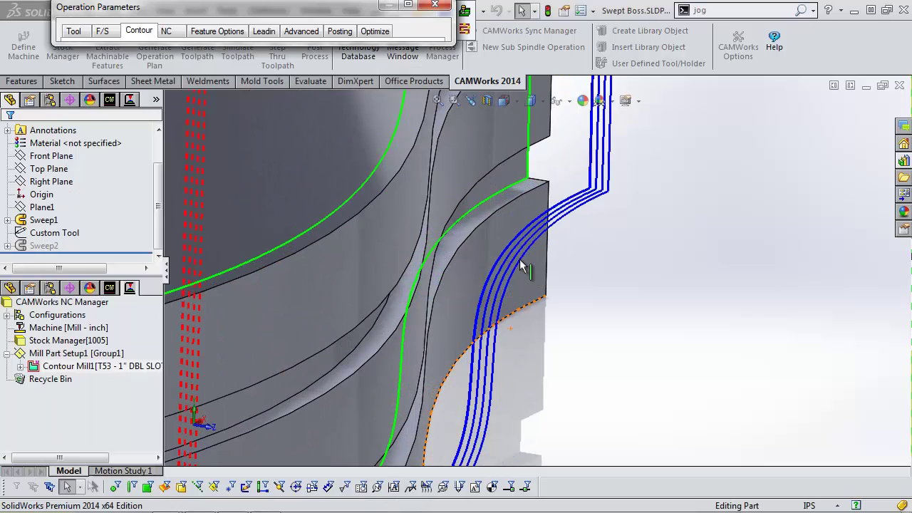
scroll(523, 267, "up", 8)
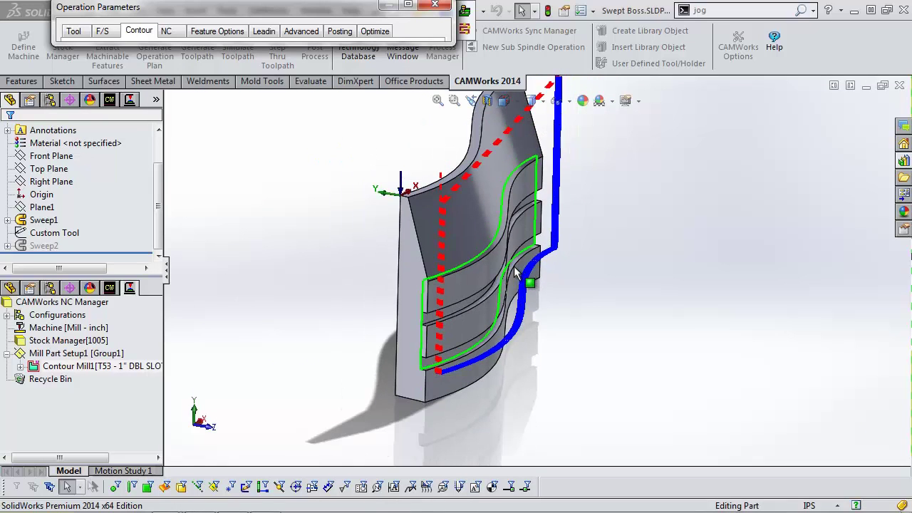
mouse_move(431, 9)
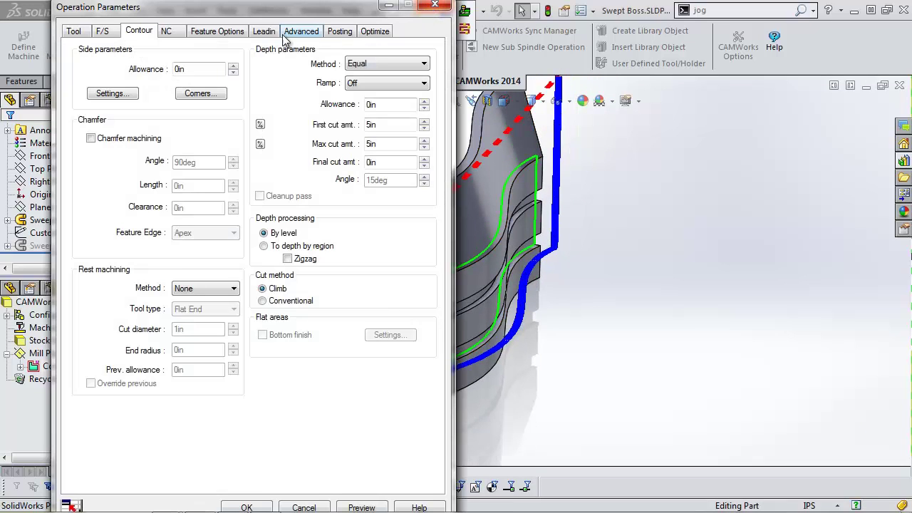
left_click(261, 31)
middle_click_drag(569, 236, 576, 201)
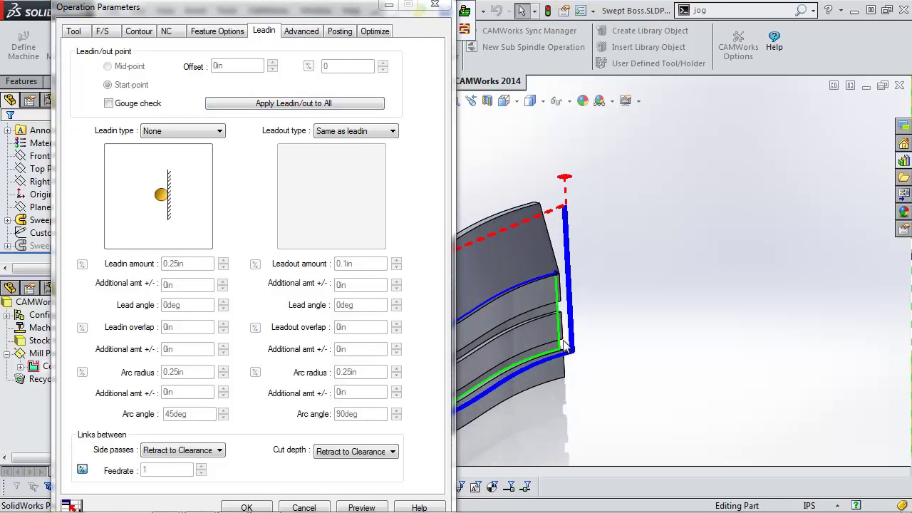
middle_click_drag(566, 331, 559, 322)
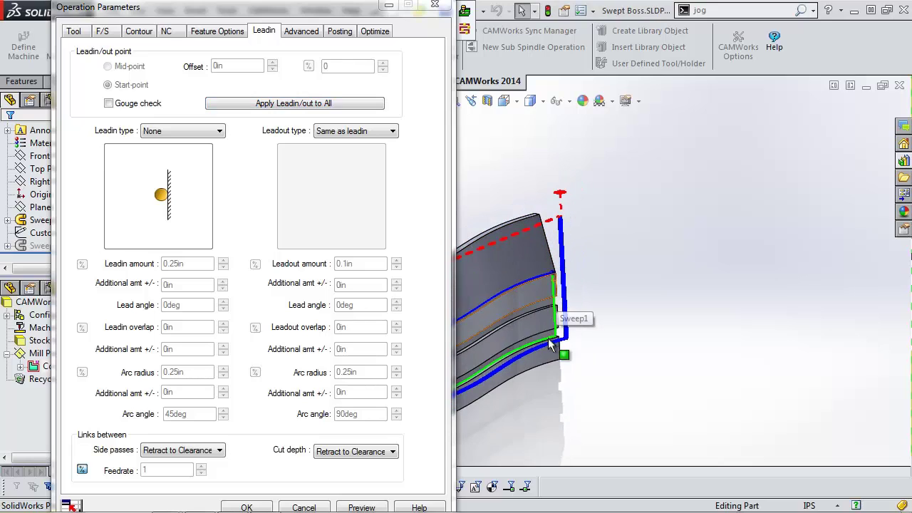
left_click(162, 132)
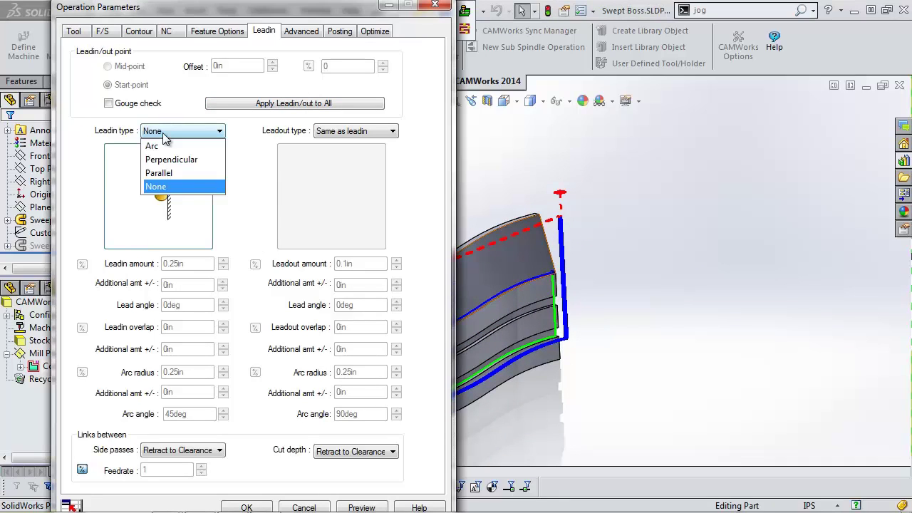
left_click(170, 173)
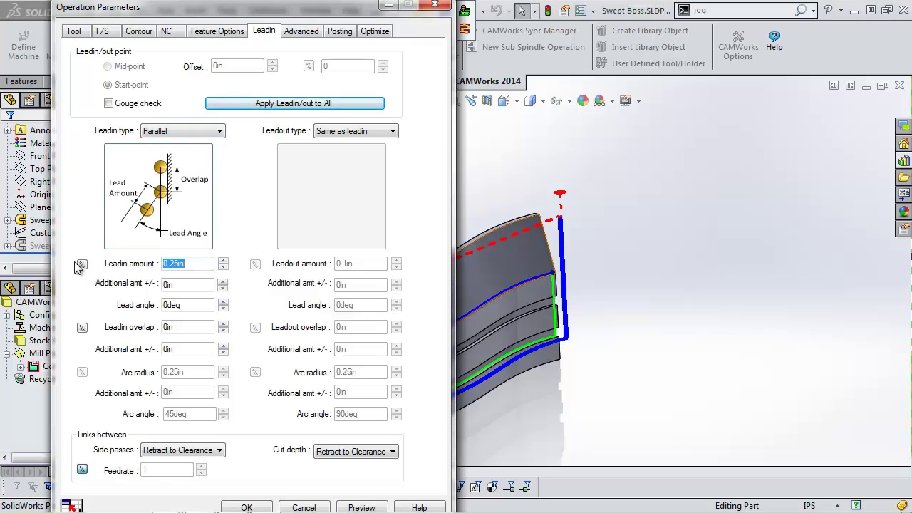
type("1.50")
left_click(369, 505)
middle_click_drag(395, 334, 463, 203)
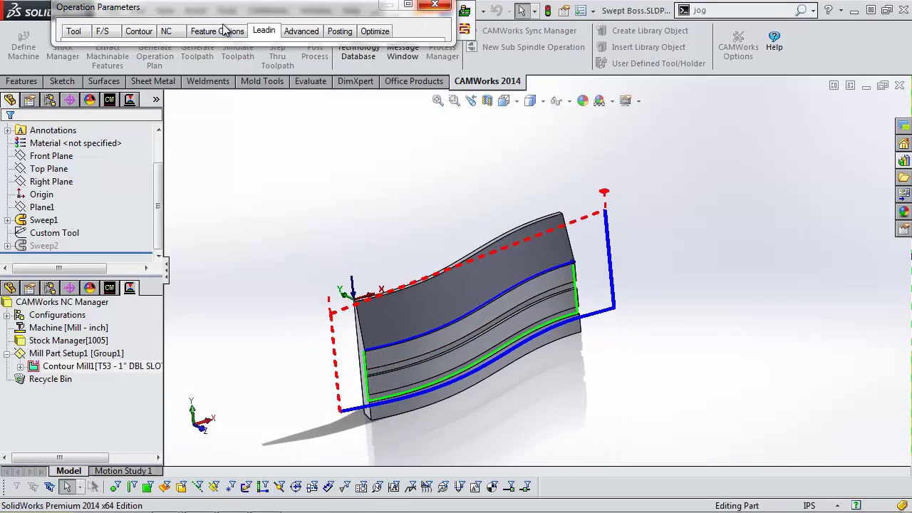
Step: Measure the operation's clearance plane from Top of Feature, preview the toolpath and accept the operation parameters
left_click(172, 34)
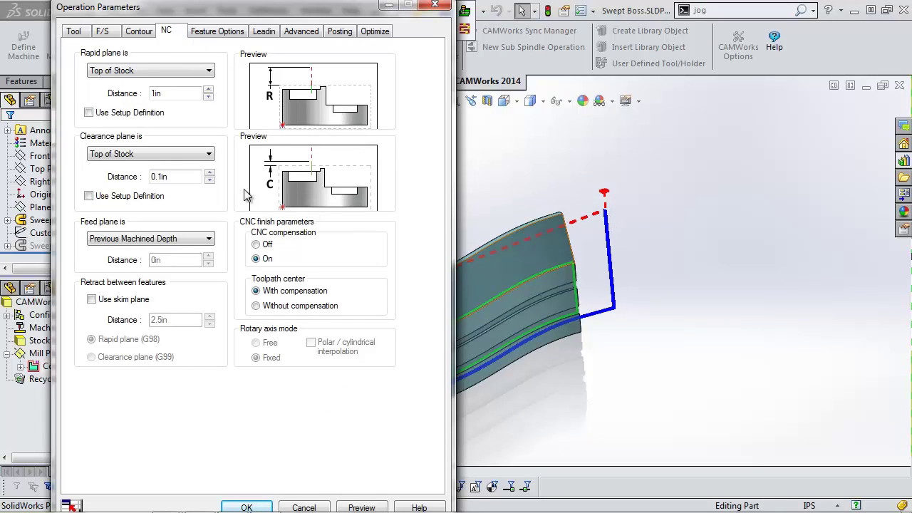
left_click(156, 155)
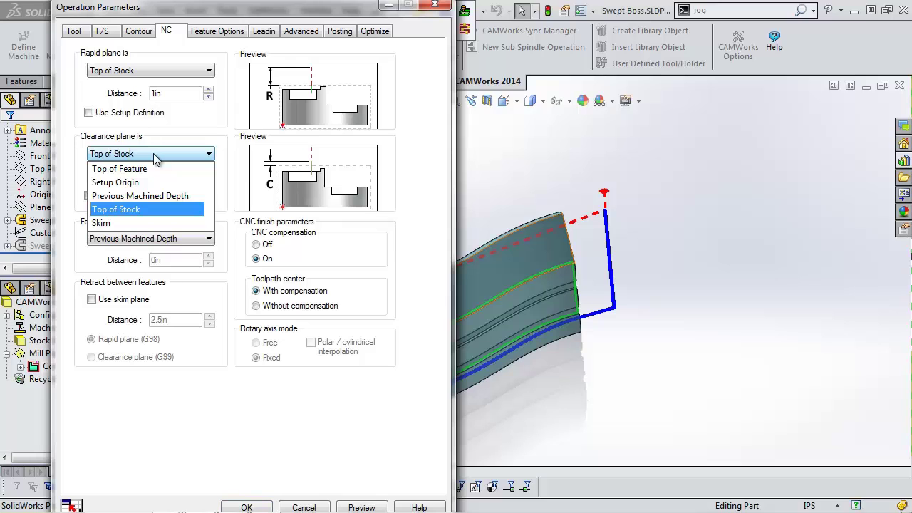
left_click(144, 170)
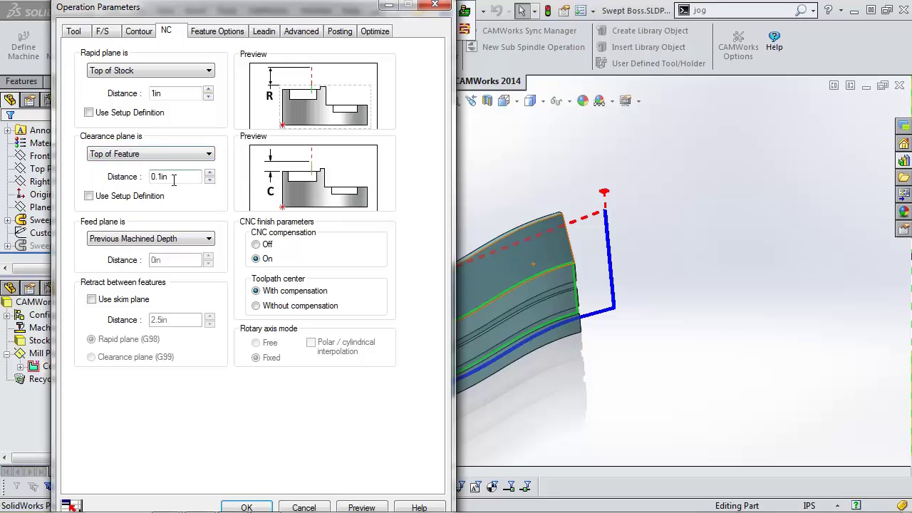
left_click(361, 507)
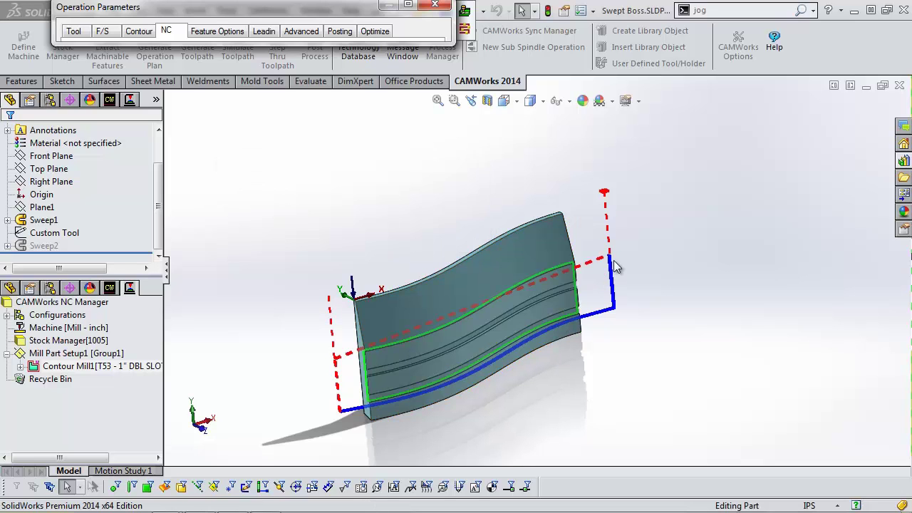
left_click(420, 6)
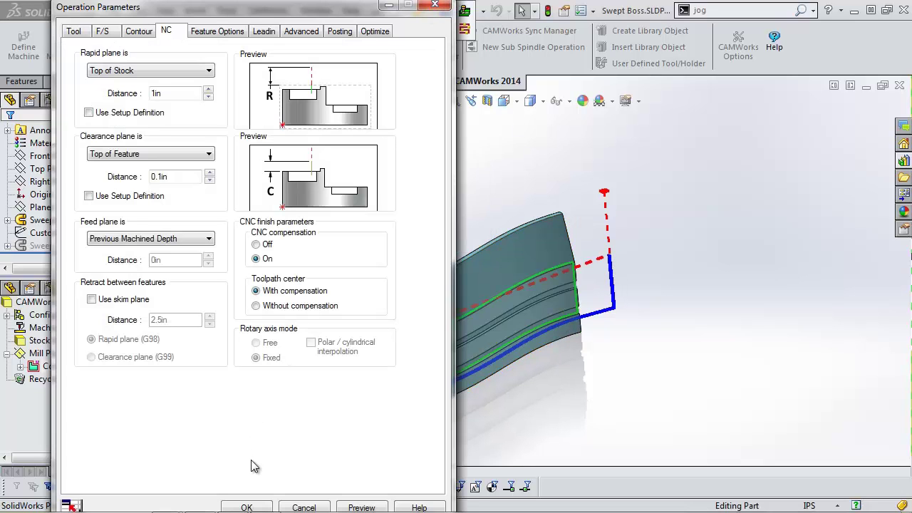
left_click(248, 507)
middle_click_drag(399, 263, 496, 321)
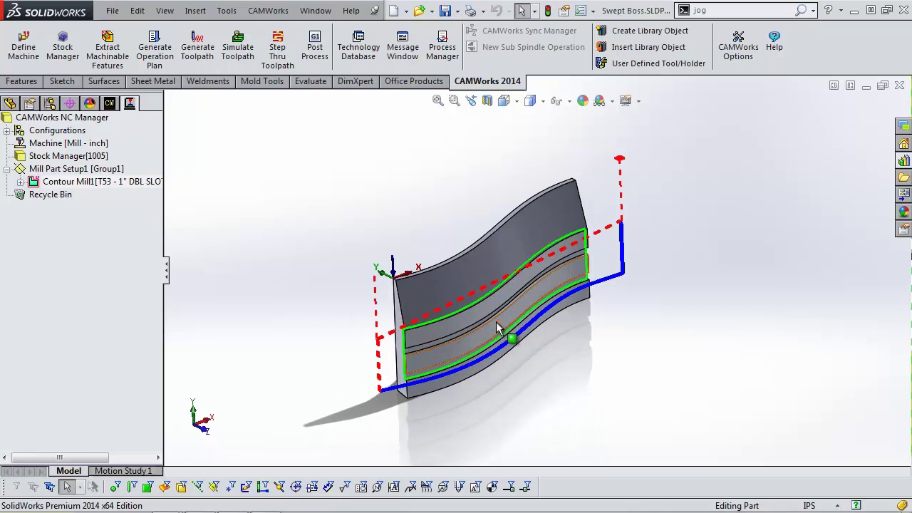
Step: Simulate the contour mill toolpath, inspect the two cut slots closely and compare the machined stock with the design part
left_click(237, 50)
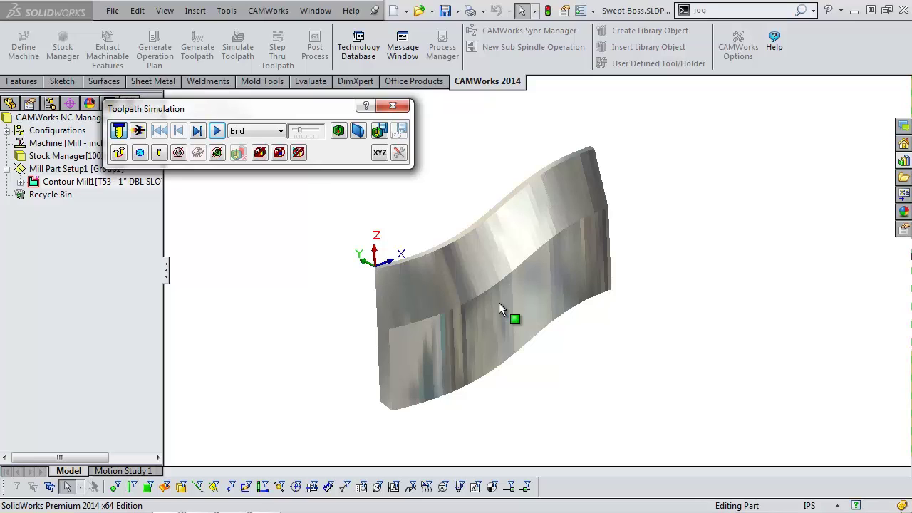
left_click(218, 130)
left_click(217, 131)
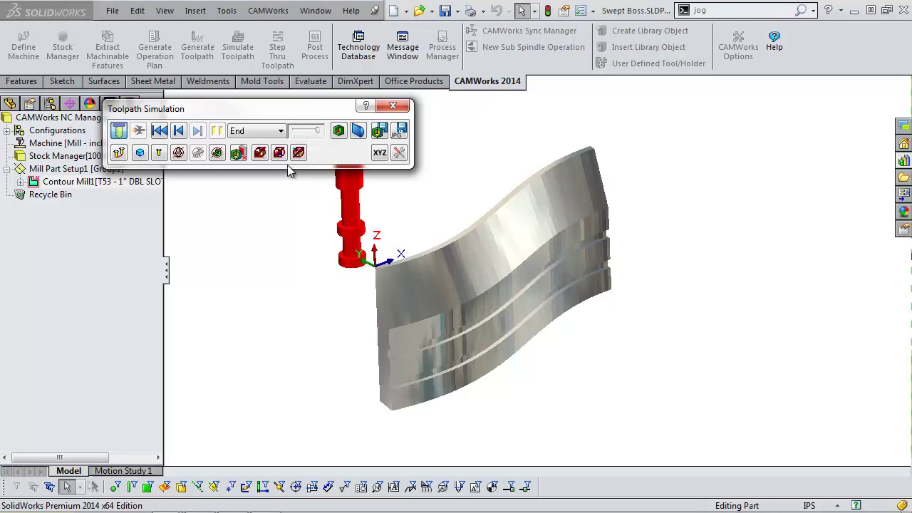
scroll(431, 343, "down", 5)
mouse_move(431, 361)
middle_mouse_down()
mouse_move(468, 322)
mouse_move(442, 331)
mouse_move(445, 346)
middle_mouse_up()
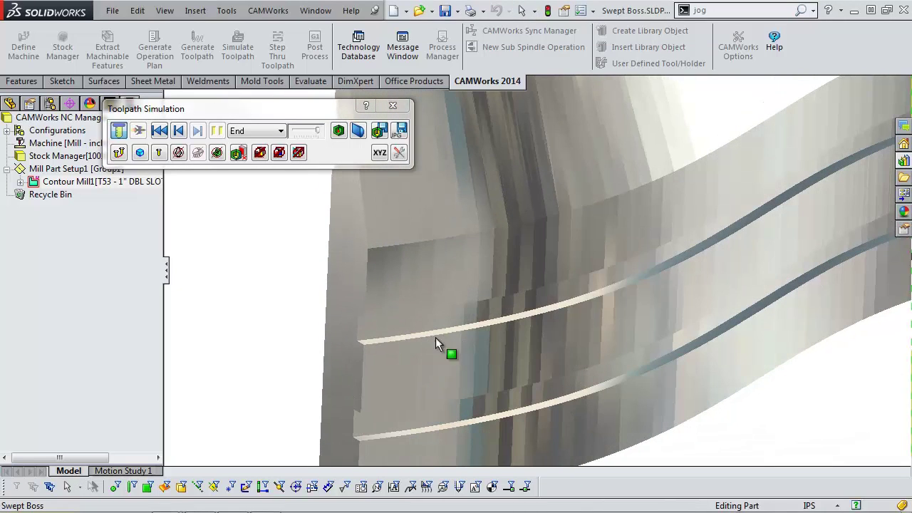
left_click(337, 131)
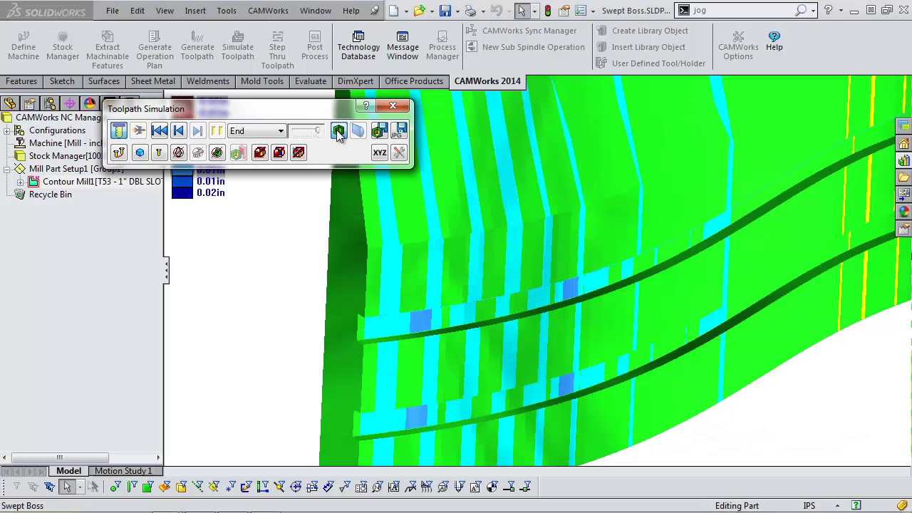
left_click(338, 133)
Step: Raise the simulation's stock/tool deviation, turbo resolution and target part deviation to maximum quality and restart the simulation
left_click(398, 152)
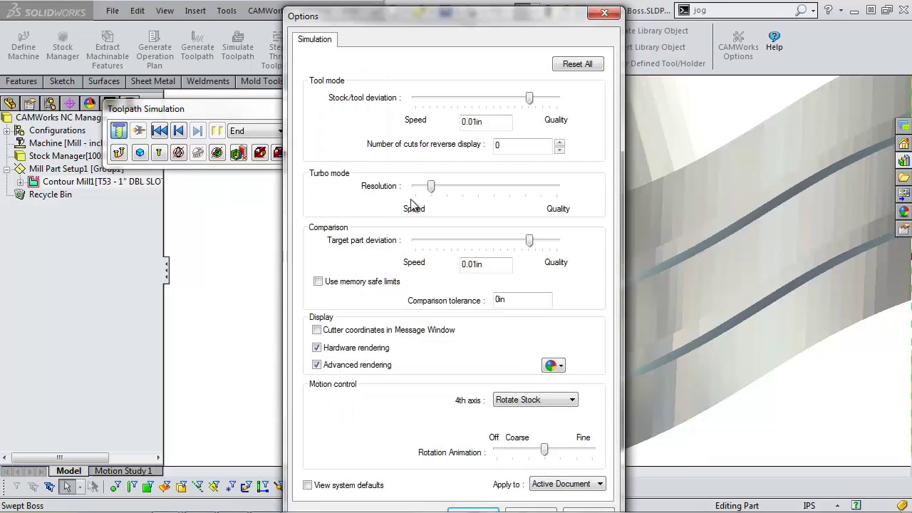
left_click_drag(431, 187, 584, 190)
left_click_drag(531, 100, 557, 98)
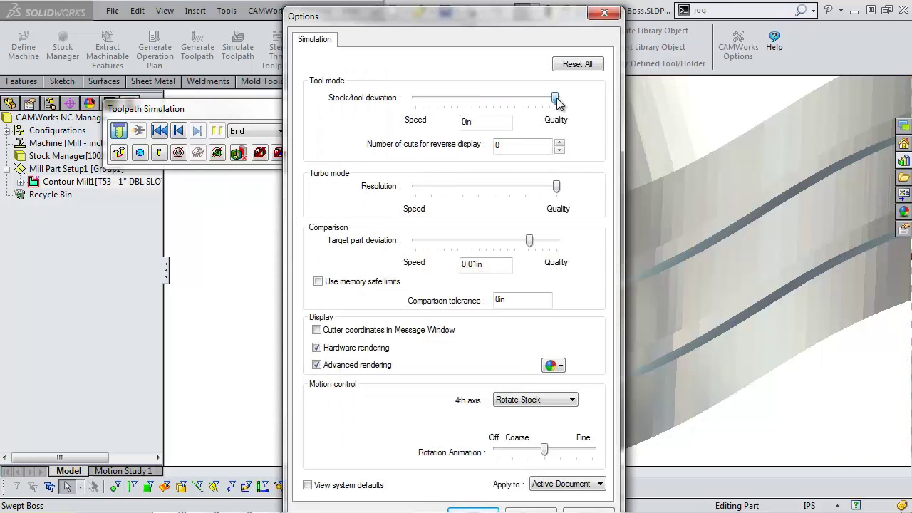
left_click_drag(531, 240, 558, 241)
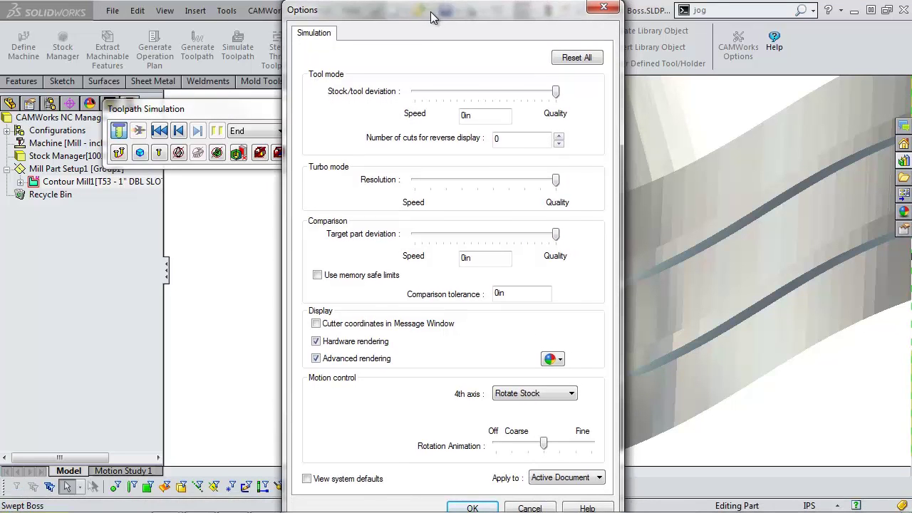
left_click(490, 504)
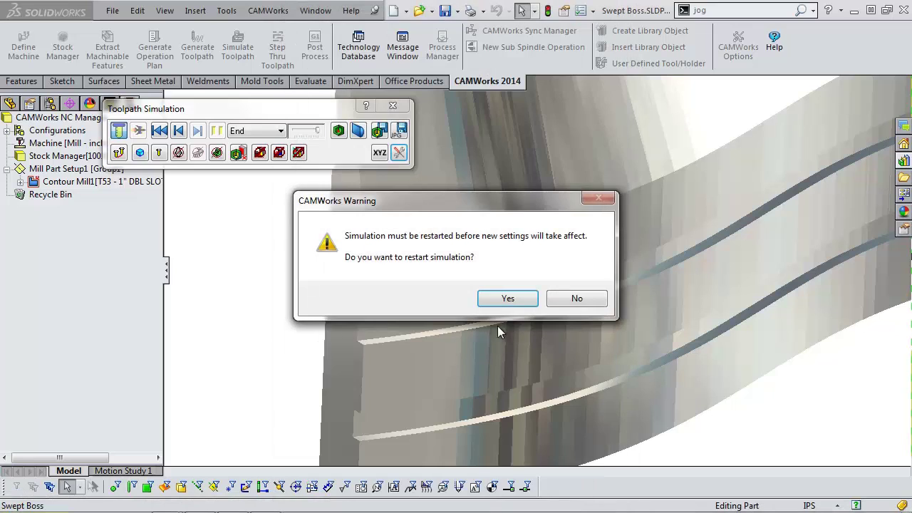
left_click(515, 295)
Step: Run the restarted simulation, compare the machined result with the design part and close the simulation
left_click(218, 130)
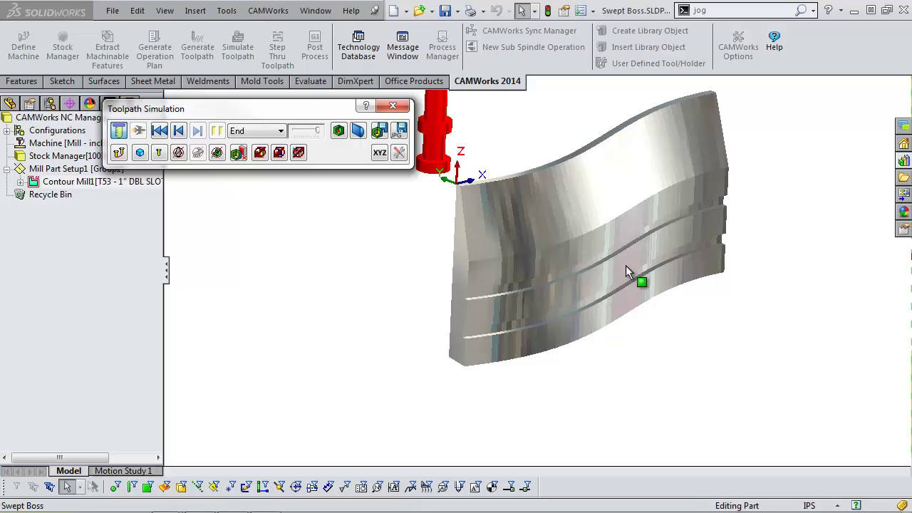
left_click(340, 131)
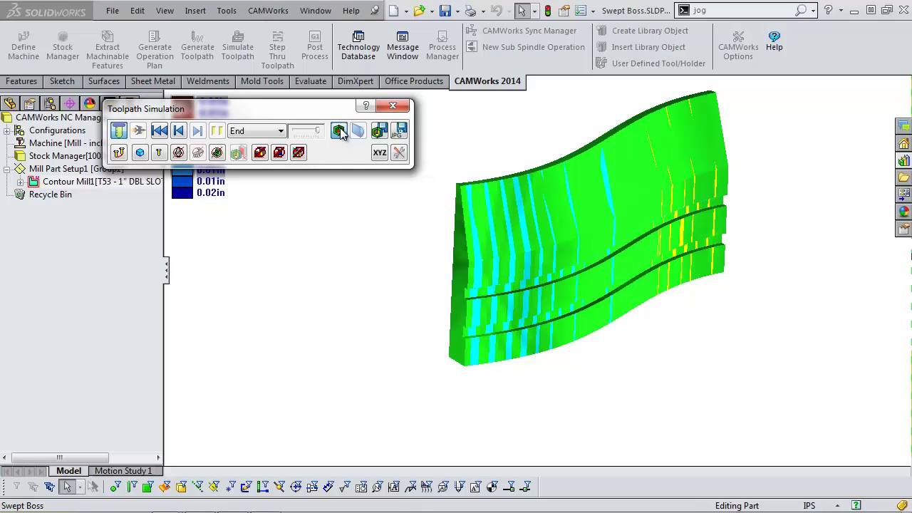
left_click(393, 106)
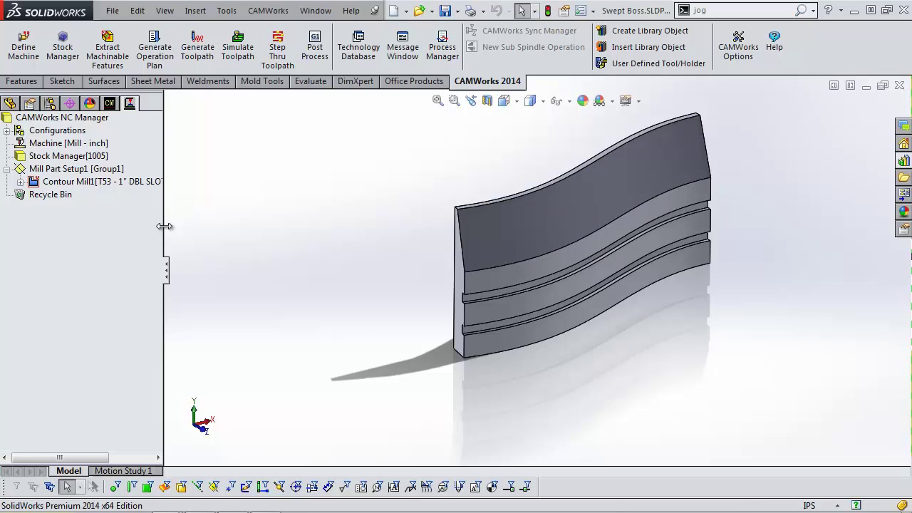
Step: Save the open profile feature's operation plan to the Technology Database as a new feature condition under a new strategy named Double Slot
left_click_drag(164, 226, 222, 229)
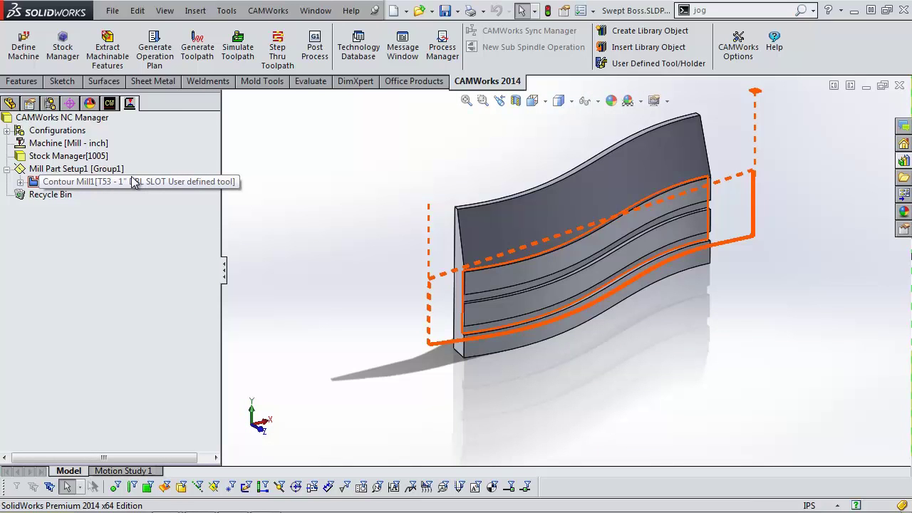
left_click(117, 103)
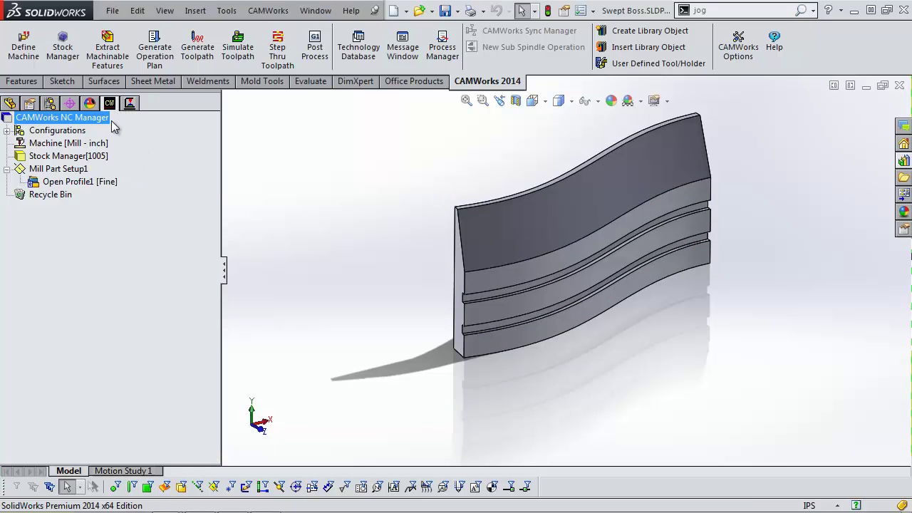
right_click(92, 184)
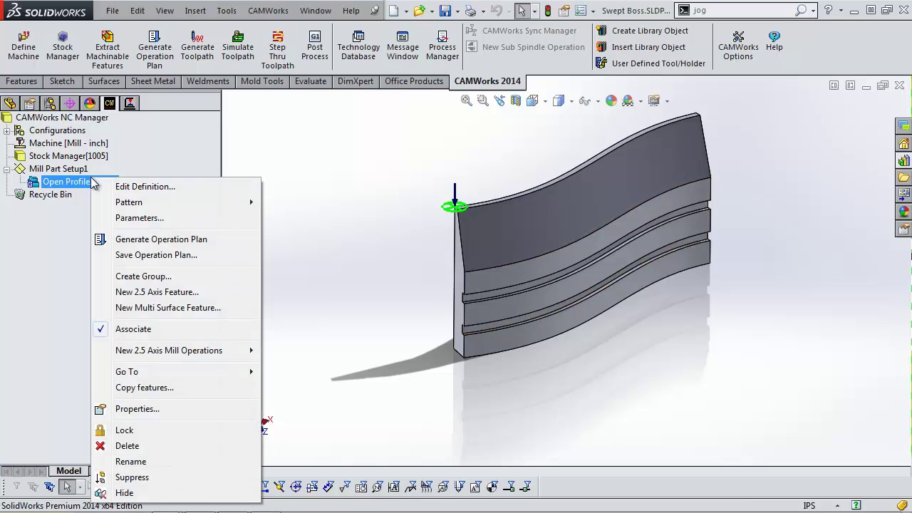
left_click(129, 256)
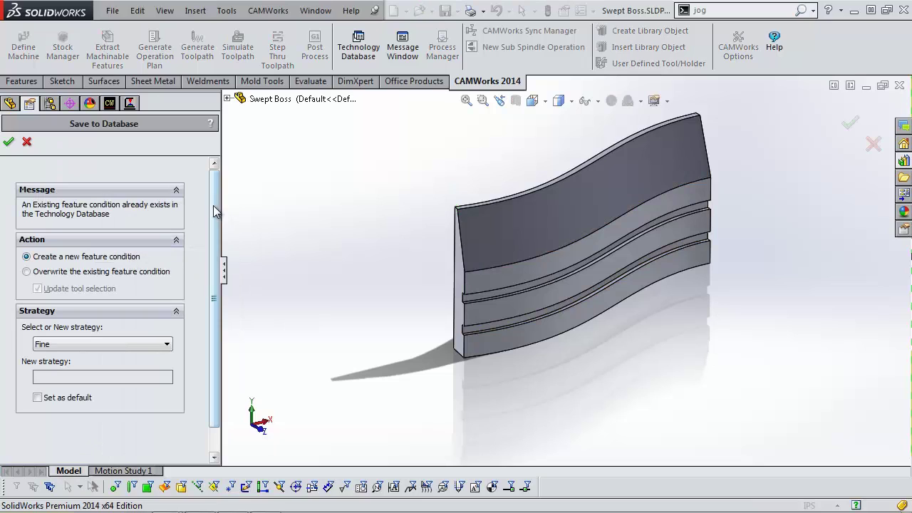
left_click_drag(221, 206, 230, 205)
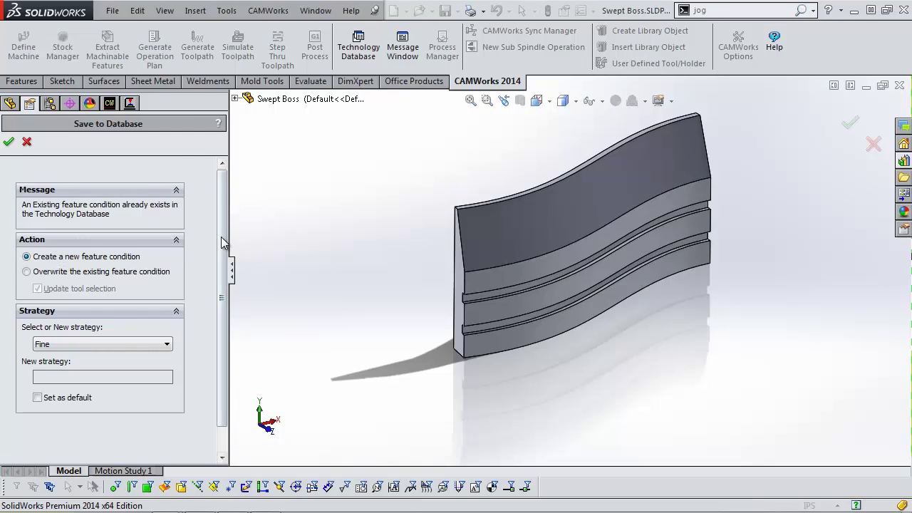
scroll(178, 287, "down", 1)
left_click(166, 316)
left_click(82, 376)
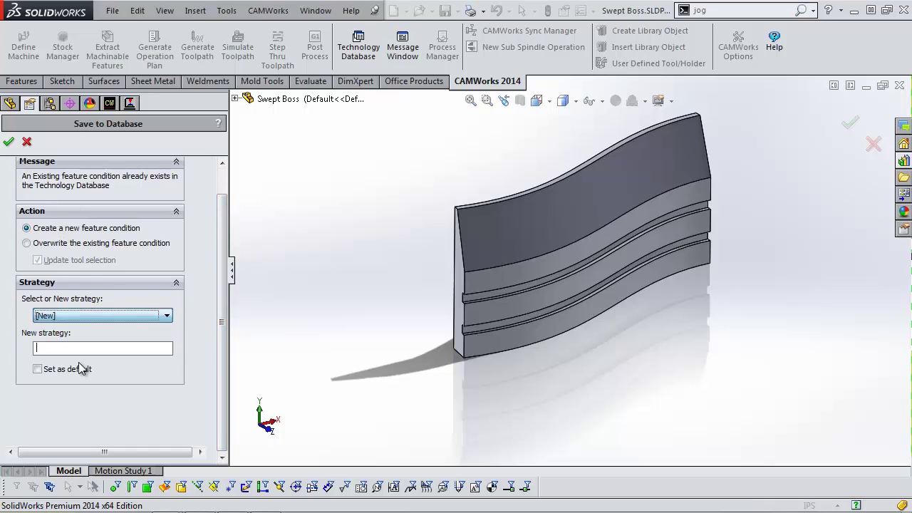
left_click(81, 349)
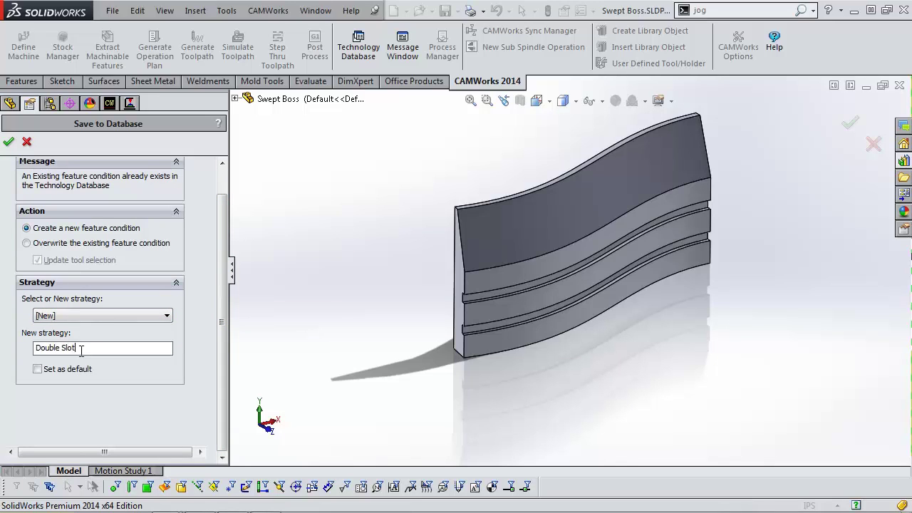
type("Double Slot")
left_click(9, 142)
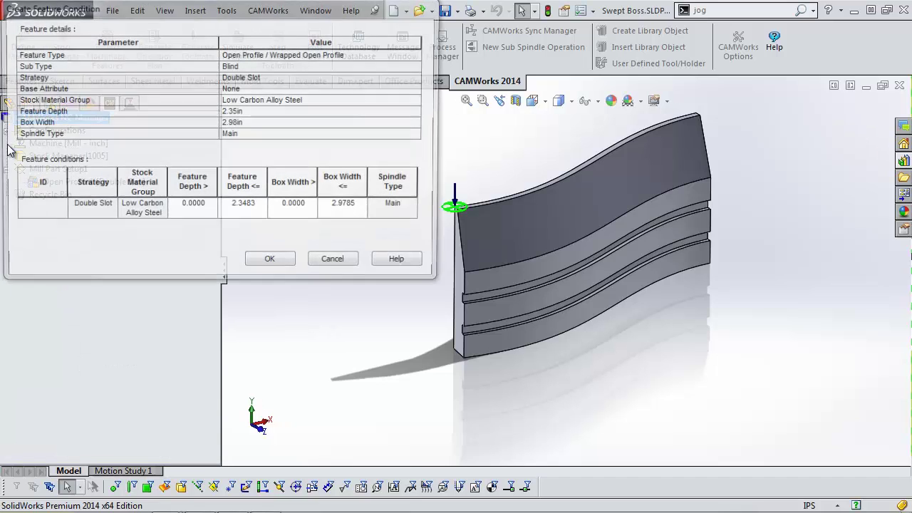
left_click_drag(145, 8, 198, 58)
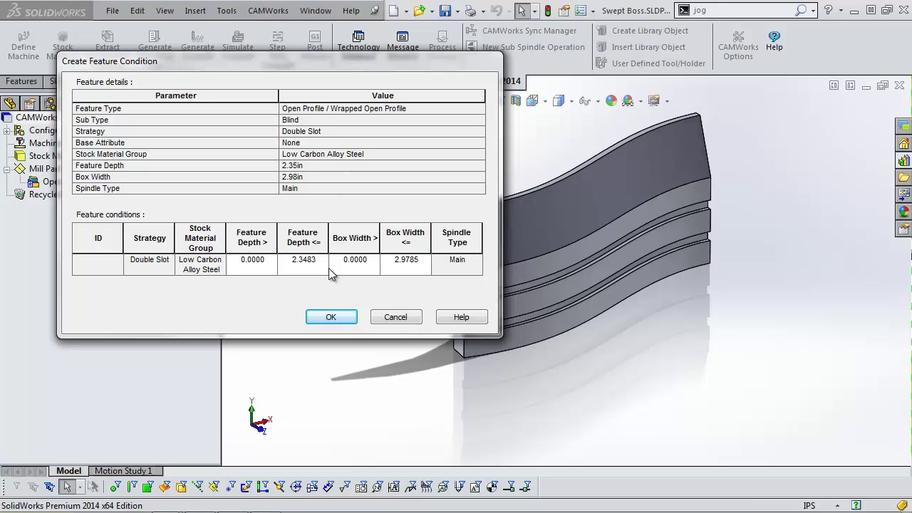
left_click(332, 318)
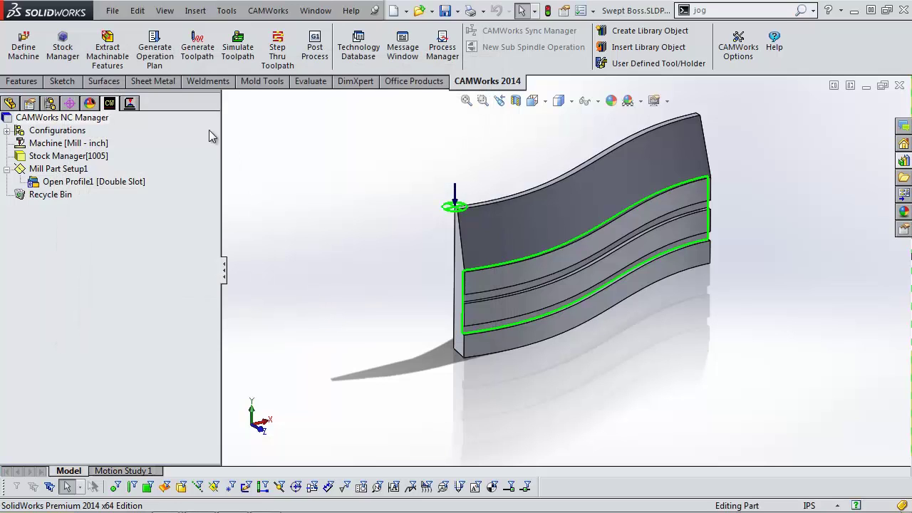
Step: Delete the existing open profile feature from the mill part setup
left_click(89, 182)
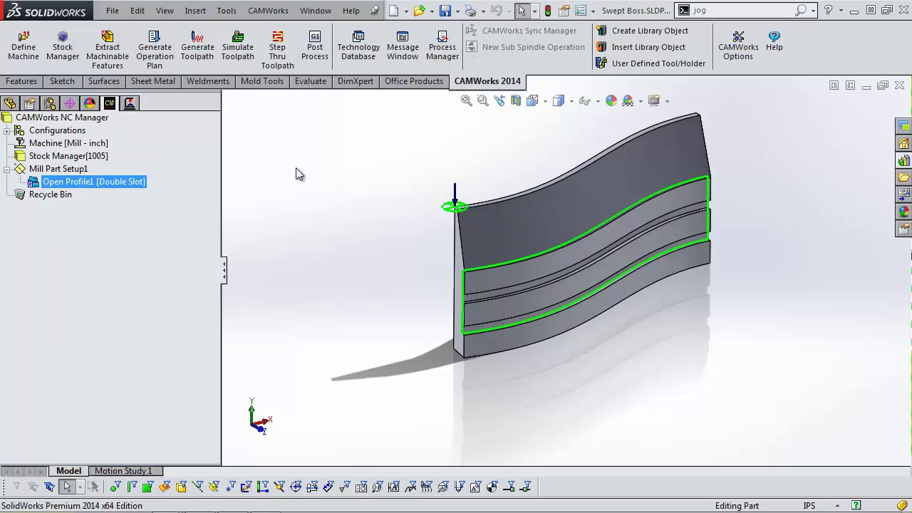
key("Delete")
key("Return")
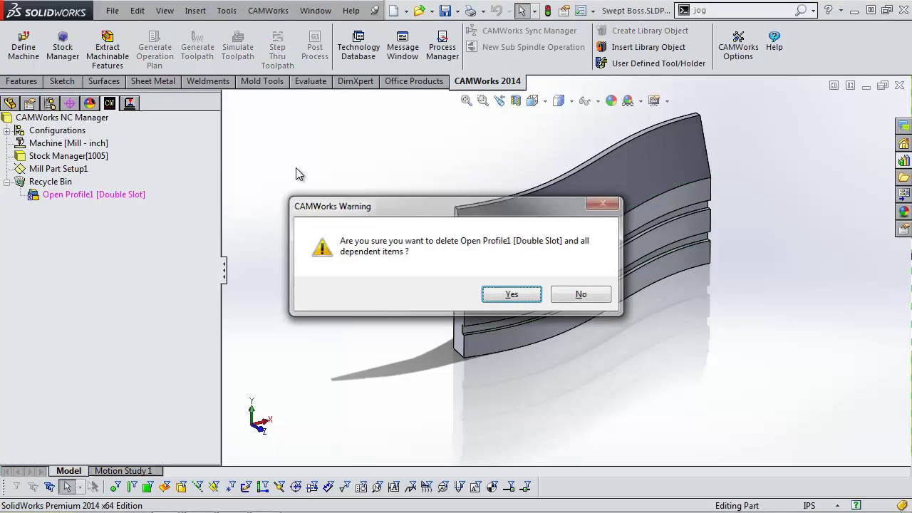
Step: Create a 2.5 axis open profile feature from the lower slot's bottom edge, up to the vertex at the upper bend, with the Double Slot strategy
right_click(82, 169)
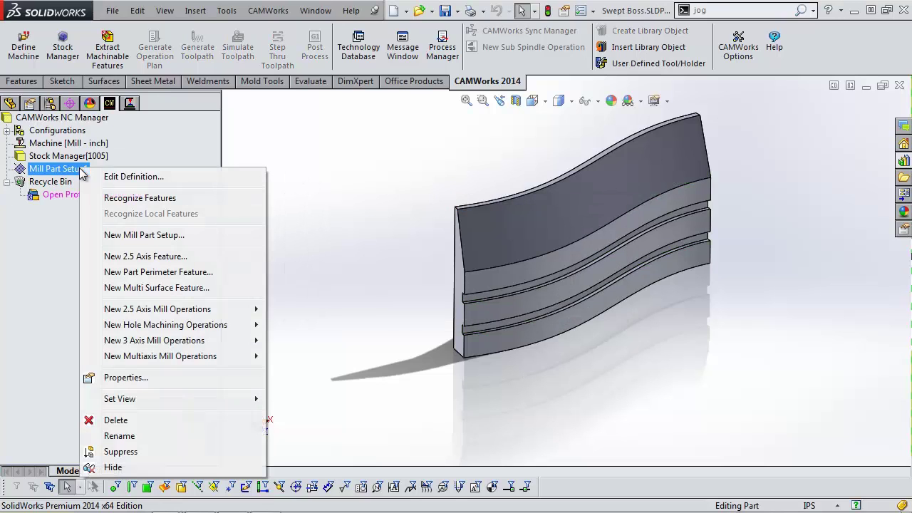
left_click(142, 258)
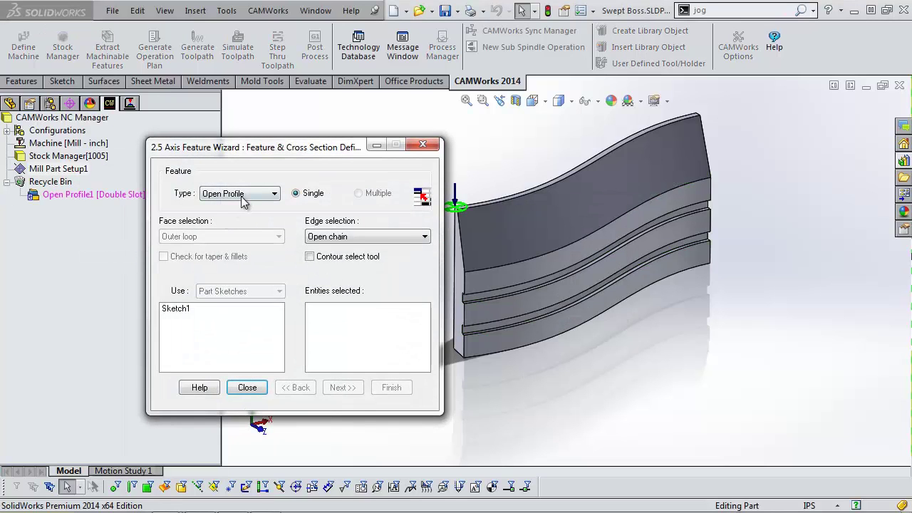
left_click(482, 337)
left_click(343, 386)
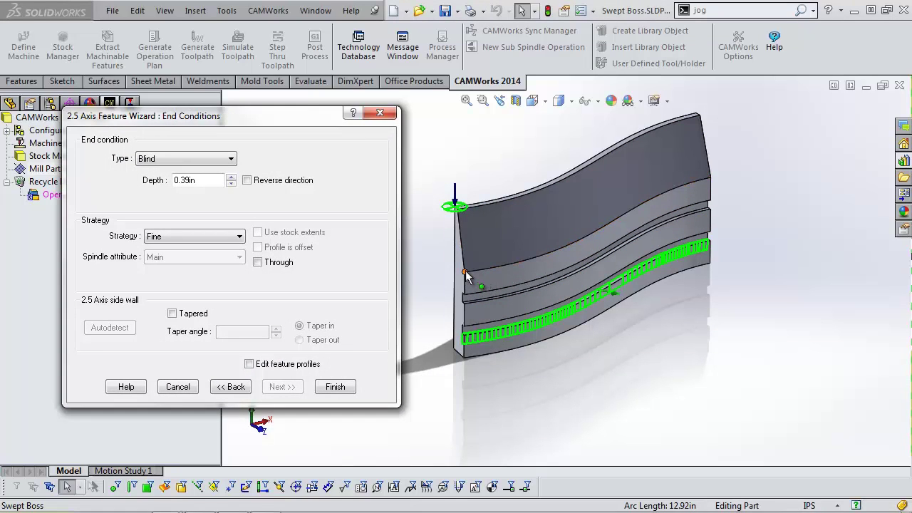
left_click(465, 270)
left_click(240, 236)
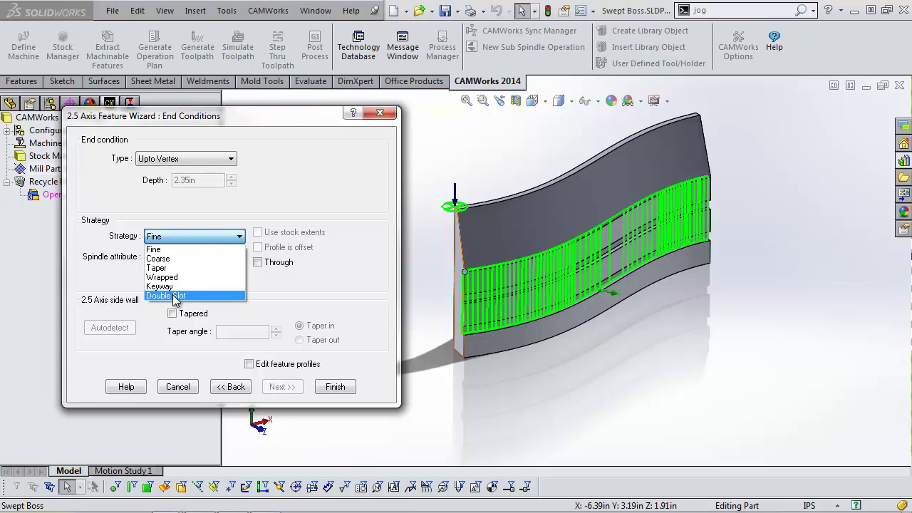
left_click(175, 295)
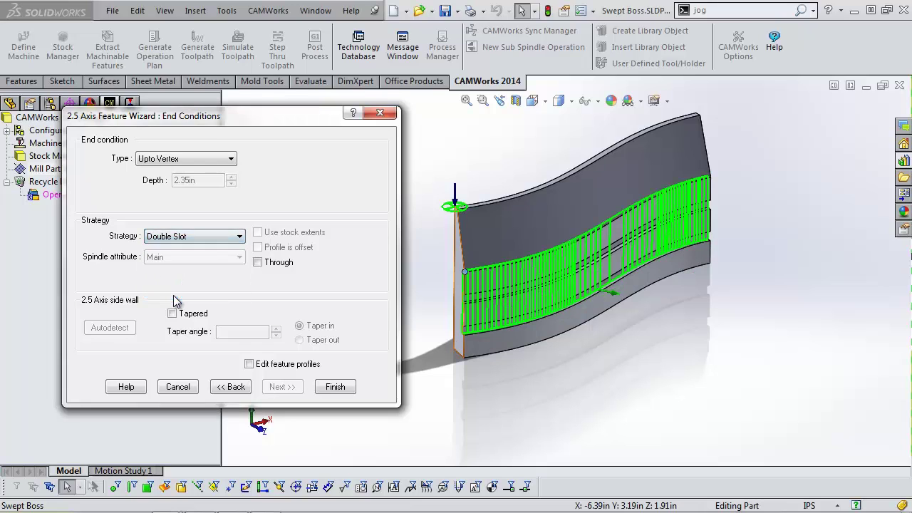
left_click(334, 387)
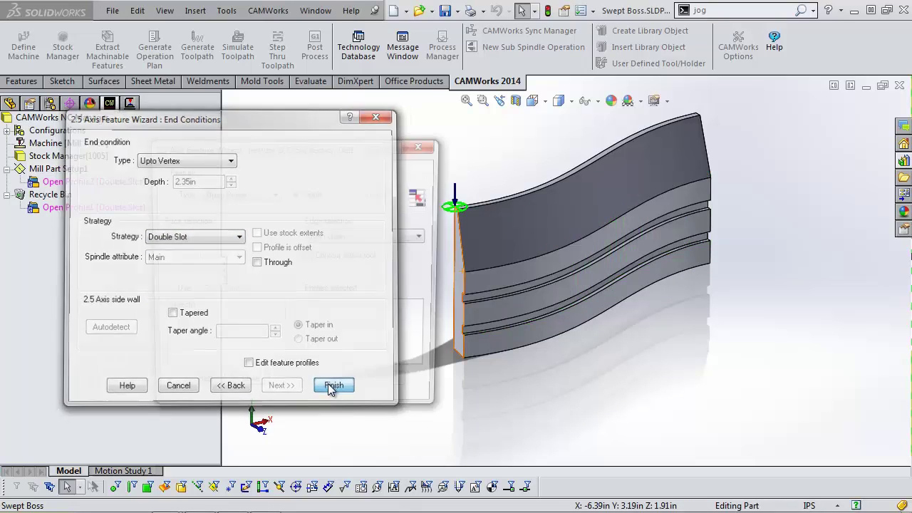
left_click(250, 387)
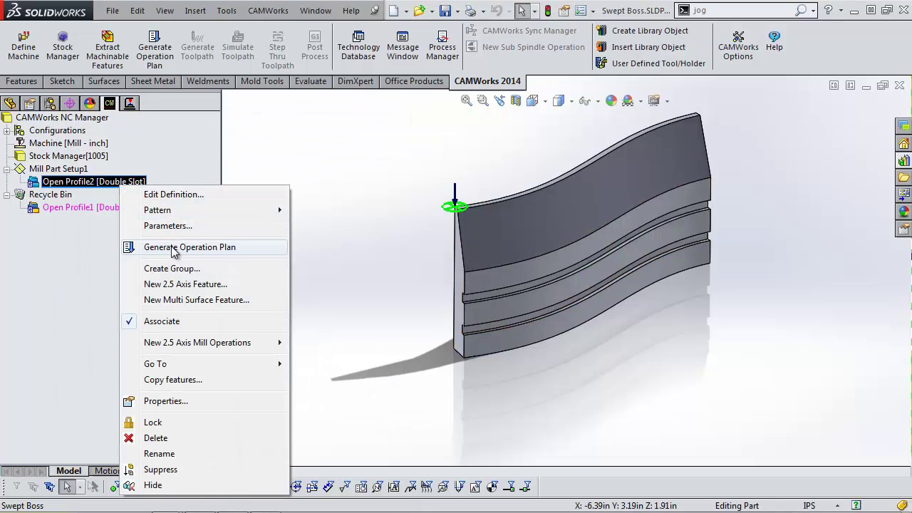
Step: Generate the operation plan for the new open profile feature and generate its contour mill toolpath
left_click(174, 243)
left_click(163, 182)
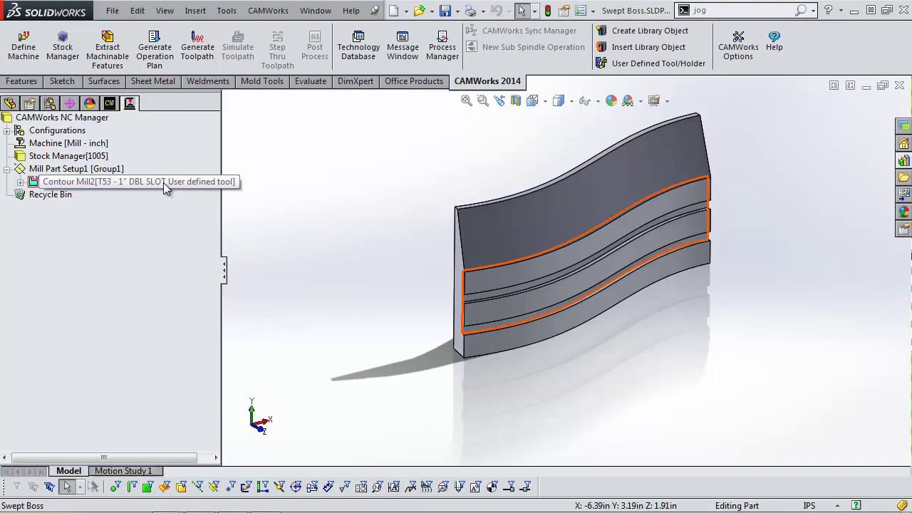
right_click(163, 183)
left_click(201, 166)
middle_click_drag(437, 234, 433, 231)
Step: Open the contour mill operation's feature options and bring up its Technology Database record, TechDB ID 2051
left_click(155, 182)
double_click(155, 182)
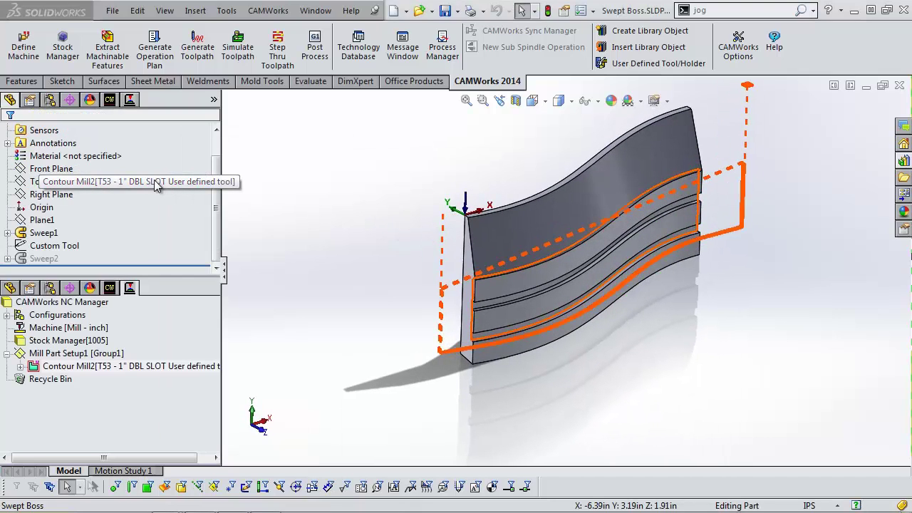
left_click(218, 31)
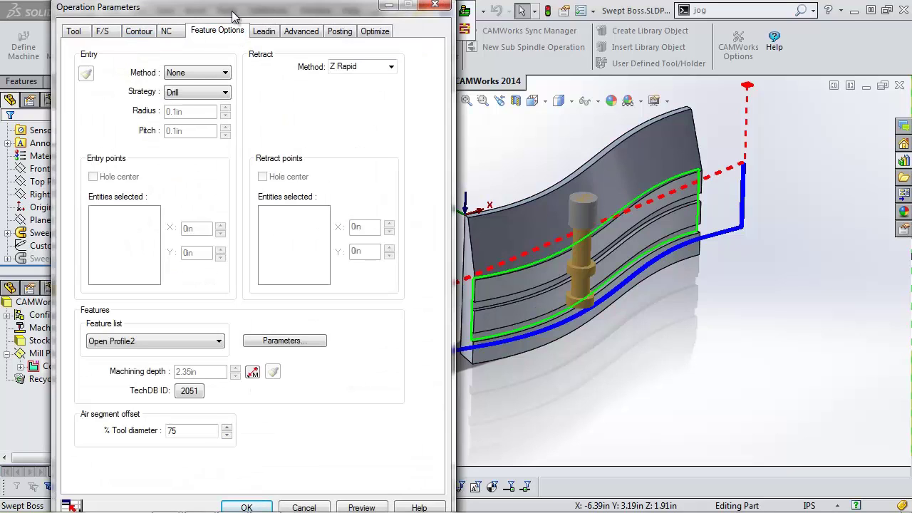
double_click(196, 390)
double_click(190, 391)
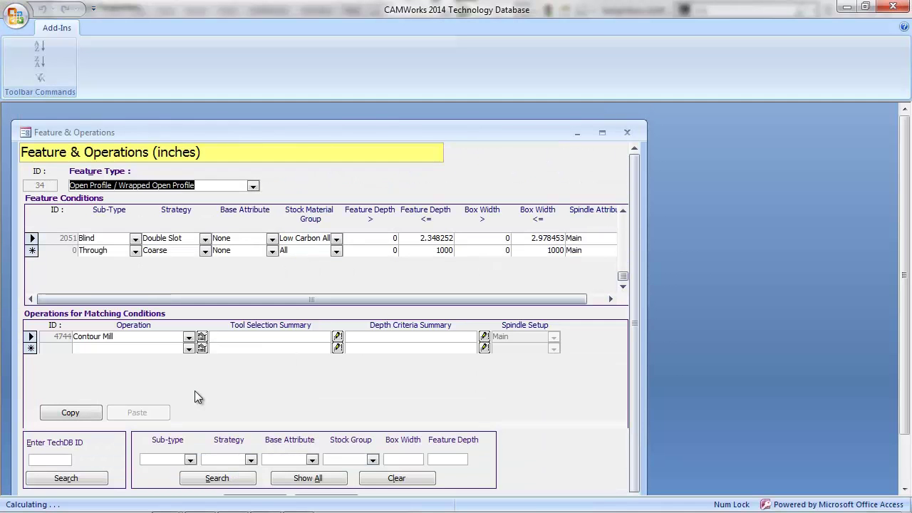
left_click_drag(491, 132, 574, 107)
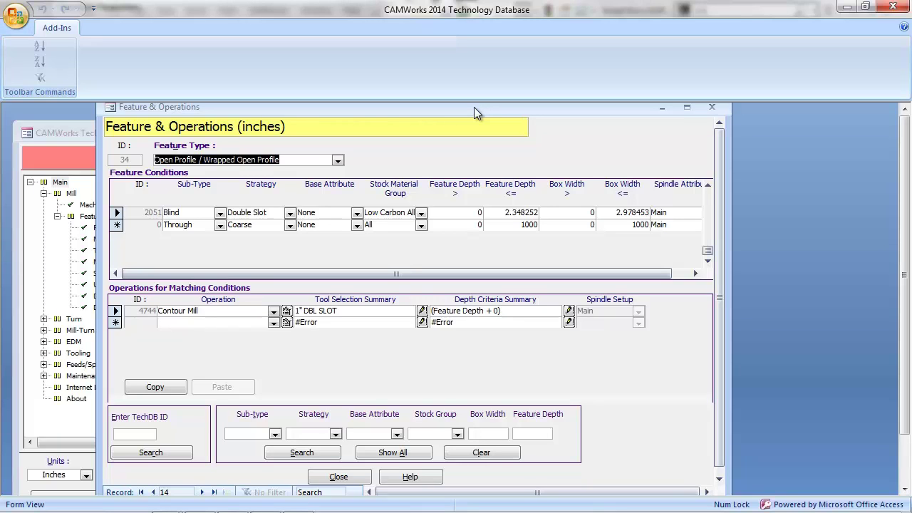
Step: Examine the Double Slot feature condition and compare it with the other open profile conditions in the list
left_click(116, 213)
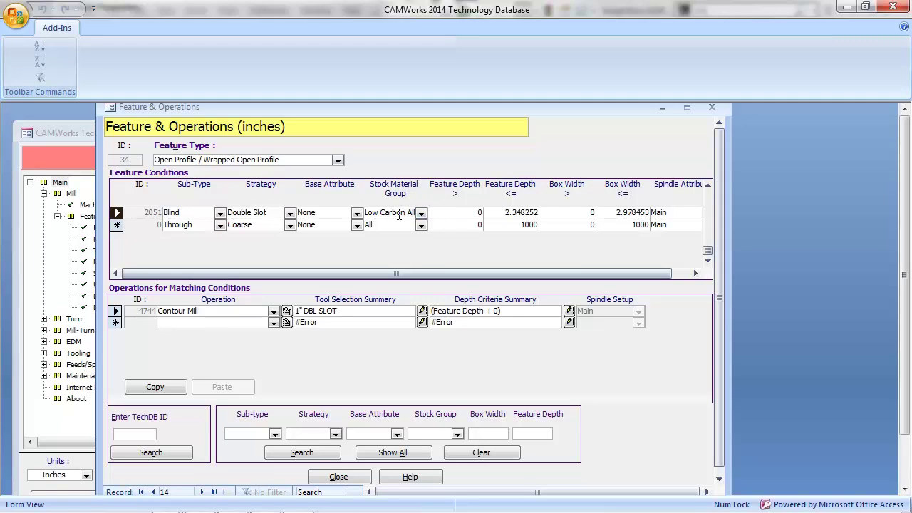
left_click(710, 186)
left_click(710, 186)
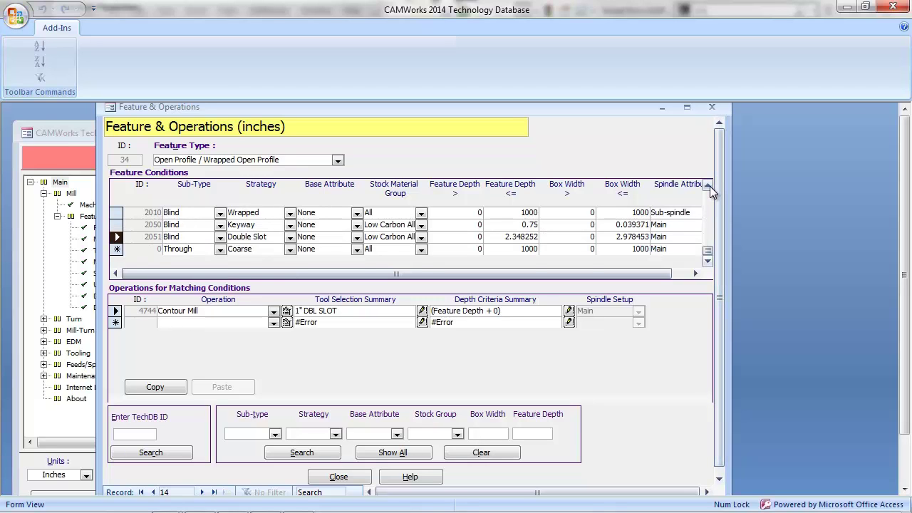
left_click(710, 186)
left_click(710, 186)
left_click(710, 186)
left_click(710, 186)
left_click(709, 186)
left_click(709, 186)
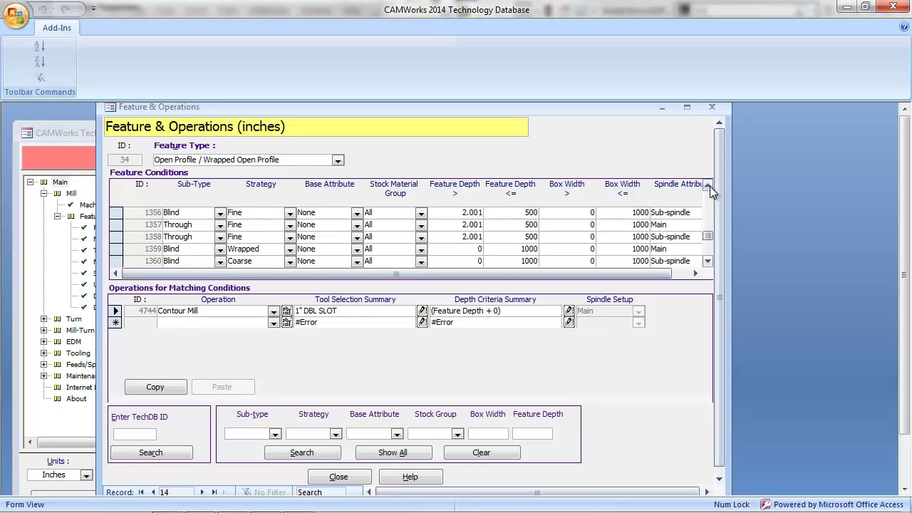
left_click(709, 186)
left_click_drag(709, 234, 708, 253)
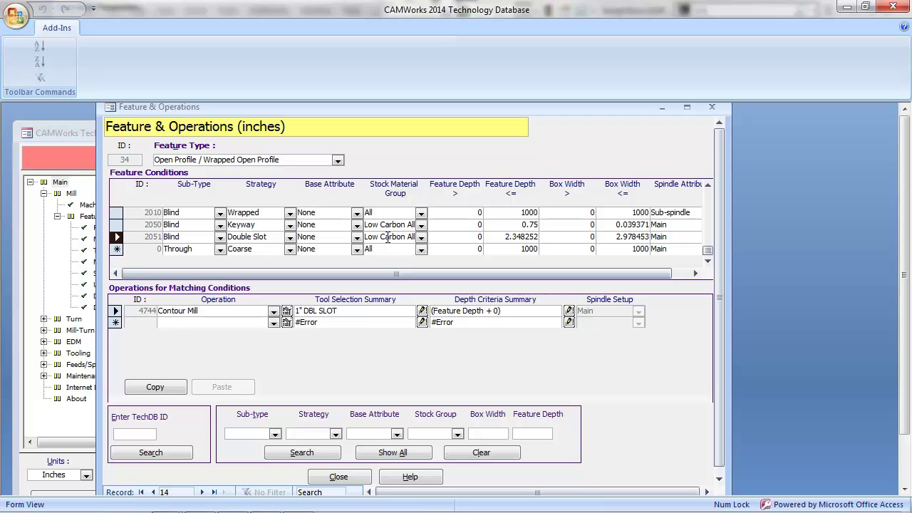
Step: Set the stock material group of the Double Slot feature condition to All
left_click(421, 237)
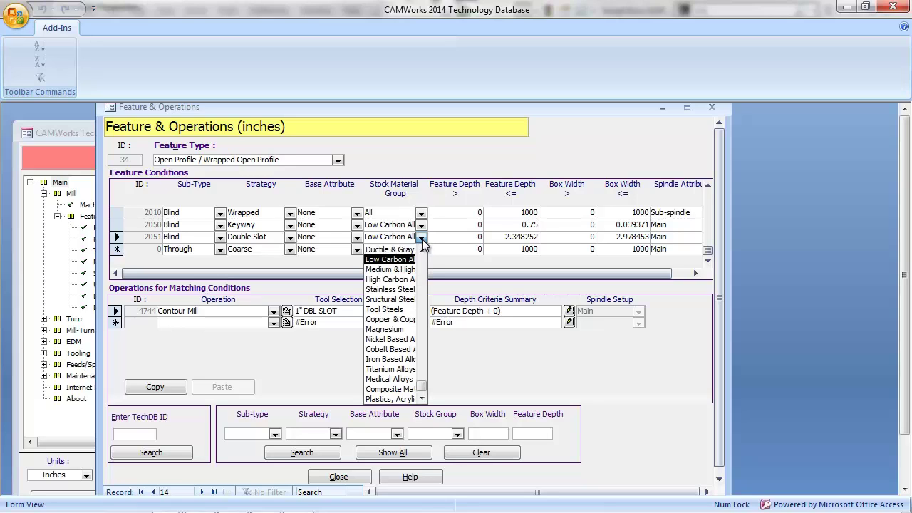
scroll(396, 285, "up", 3)
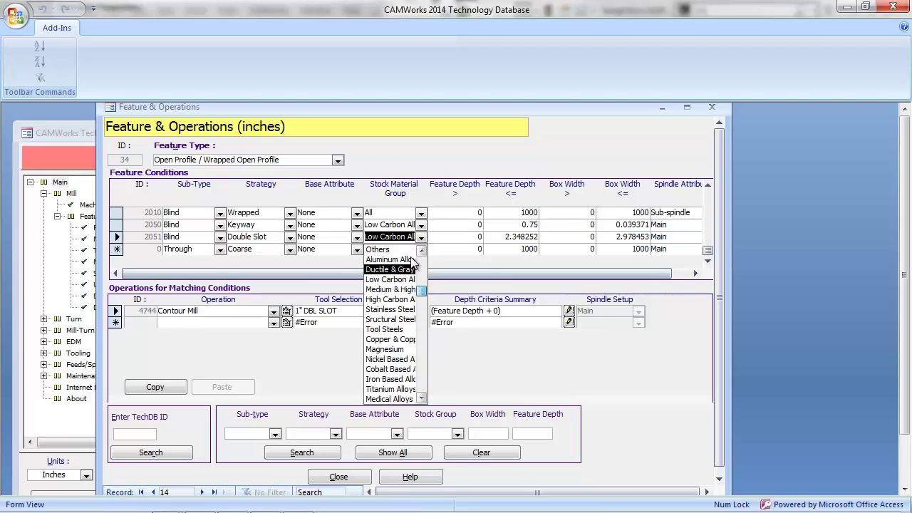
left_click(398, 248)
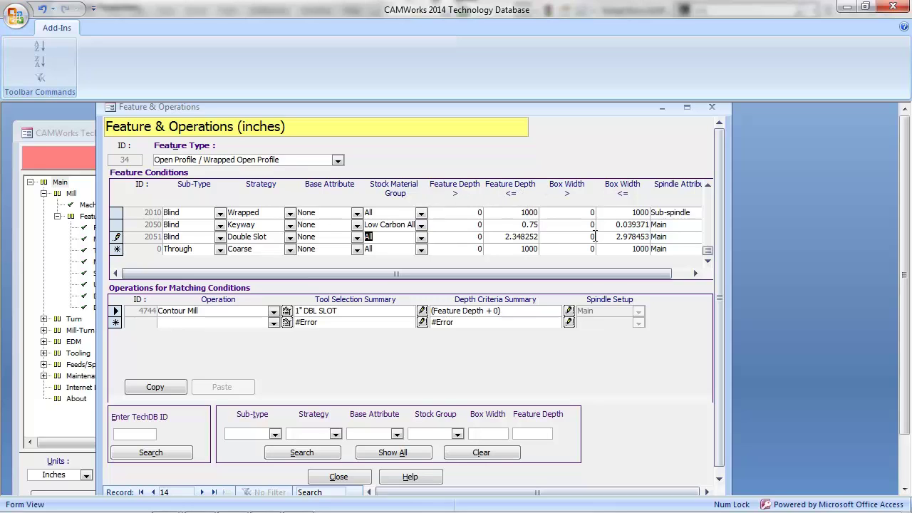
Step: Set the Double Slot condition's upper limits for feature depth and box width to 1000 and save the record
left_click_drag(503, 236, 540, 237)
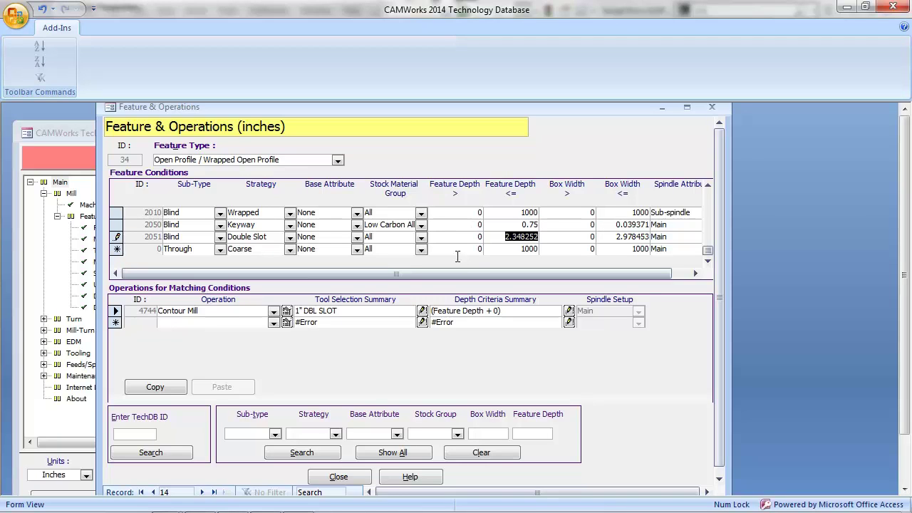
left_click_drag(505, 236, 541, 242)
type("1000")
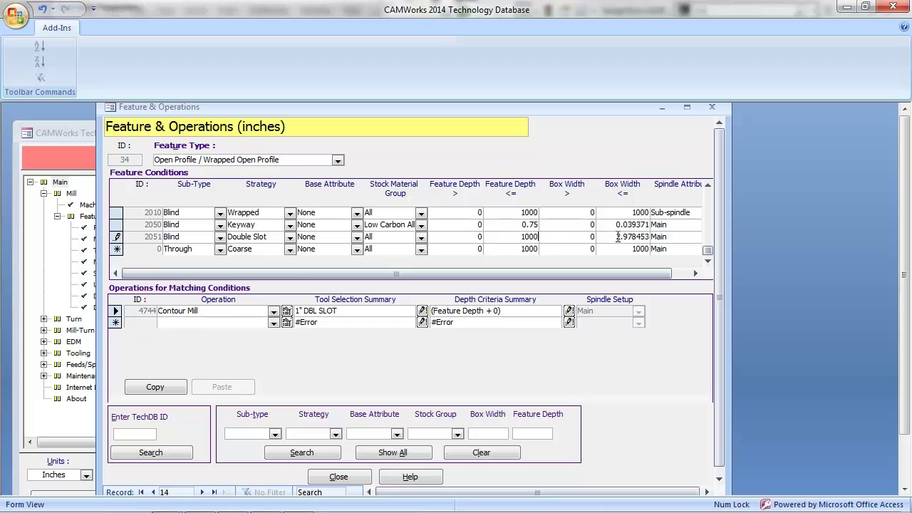
left_click_drag(617, 237, 661, 242)
type("1000")
left_click(117, 237)
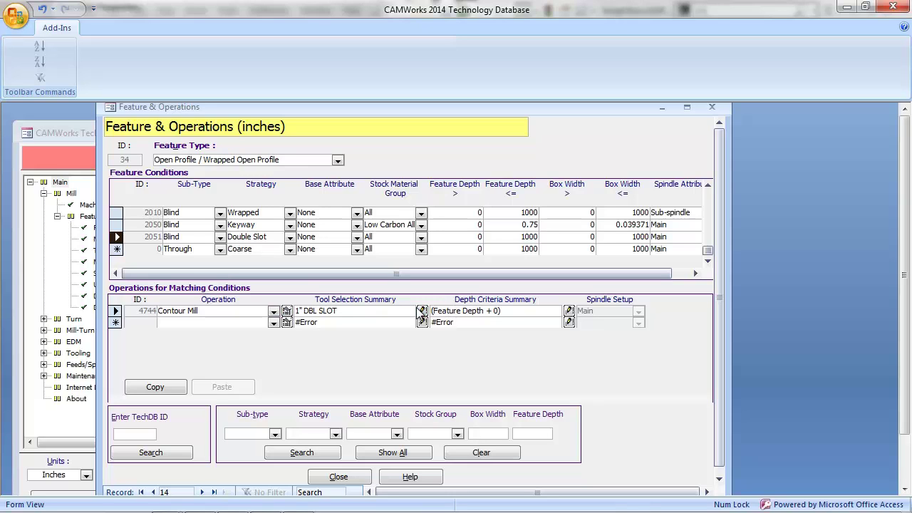
Step: Review the database's Contour Mill operation parameters, including feeds, speeds and contour settings, and close them
left_click(286, 311)
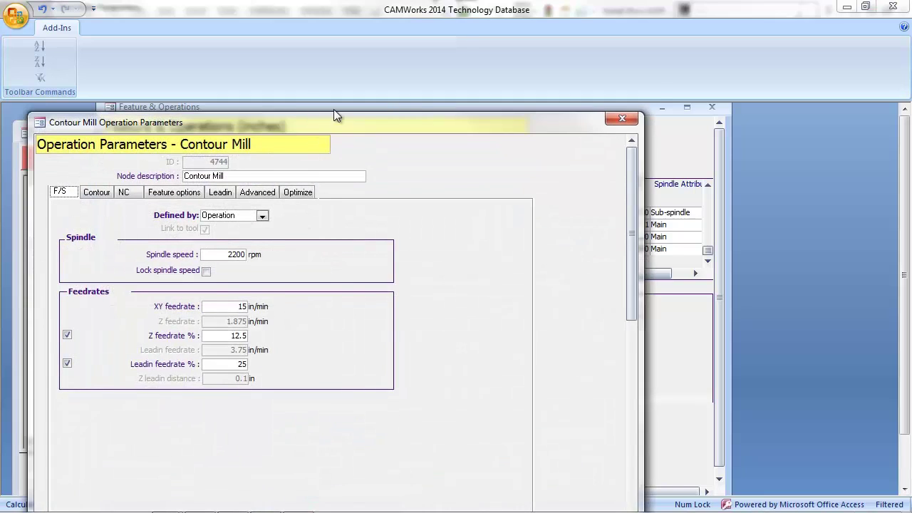
left_click(116, 174)
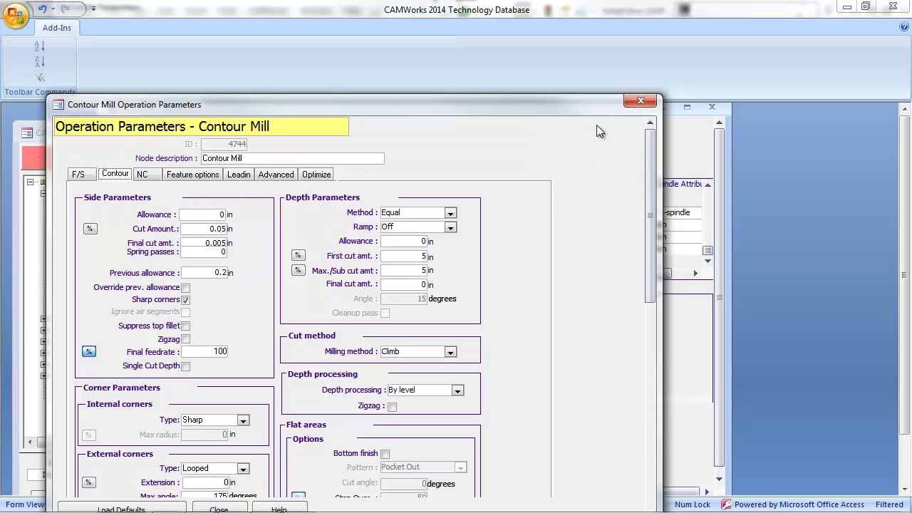
left_click(639, 102)
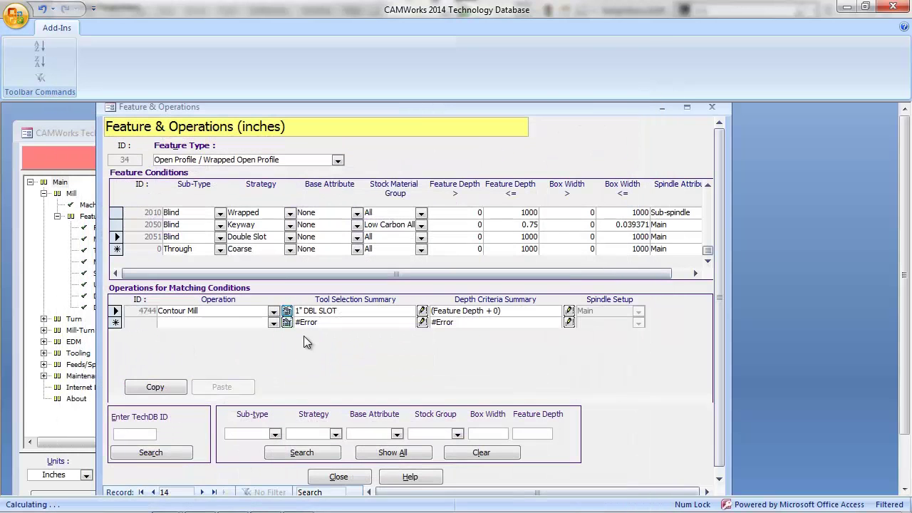
Step: Switch the Contour Mill tool selection to an expression and set the tool diameter lower expression to Box Width * .95
left_click(422, 311)
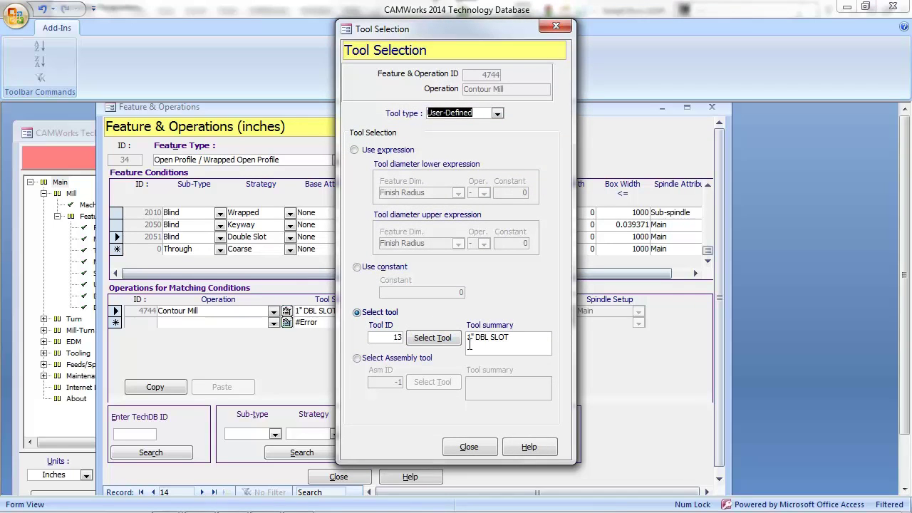
left_click_drag(423, 32, 233, 50)
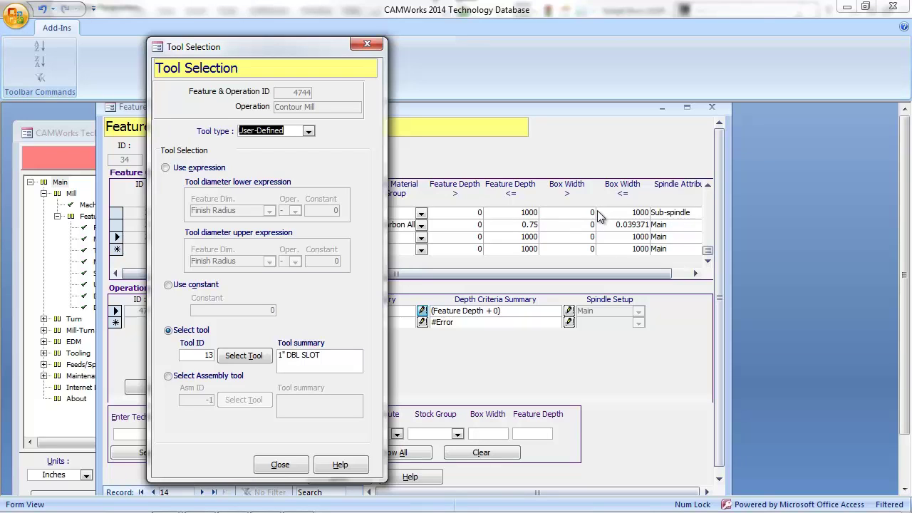
left_click(165, 168)
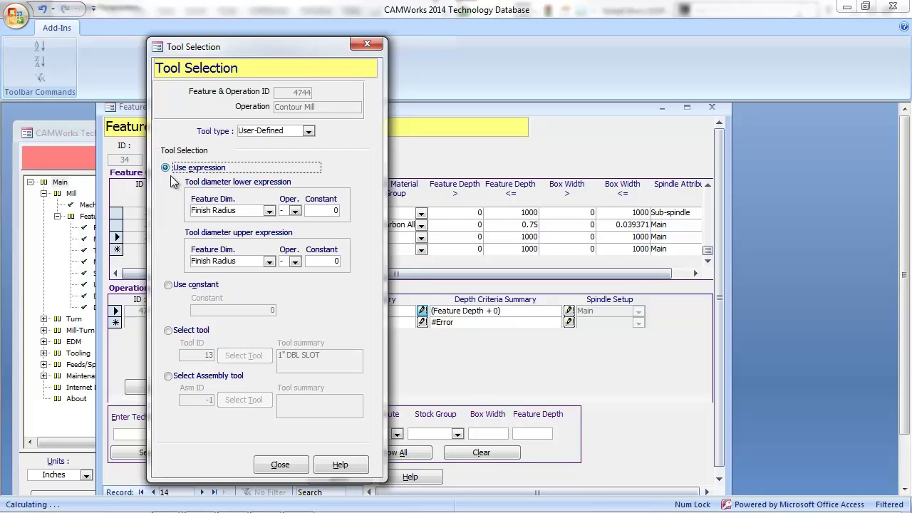
left_click_drag(270, 211, 238, 292)
left_click(295, 210)
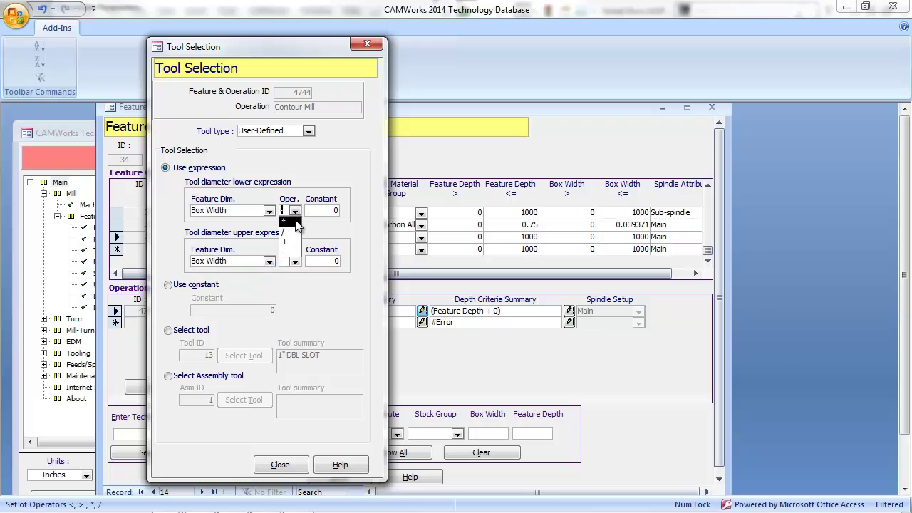
left_click(295, 222)
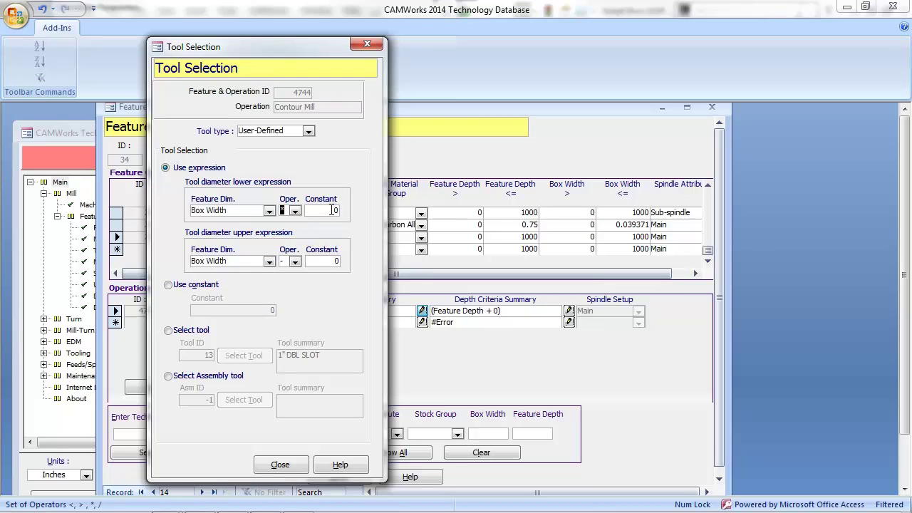
double_click(346, 210)
type("1")
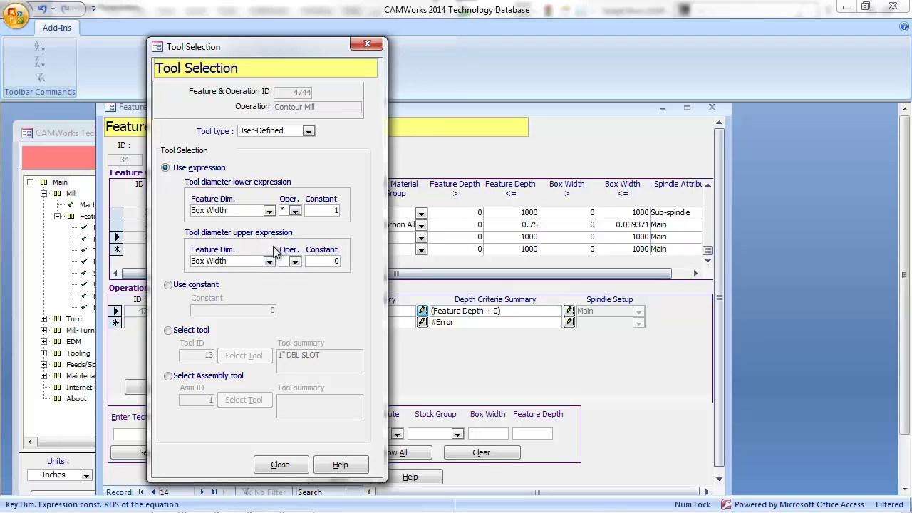
left_click_drag(324, 207, 349, 214)
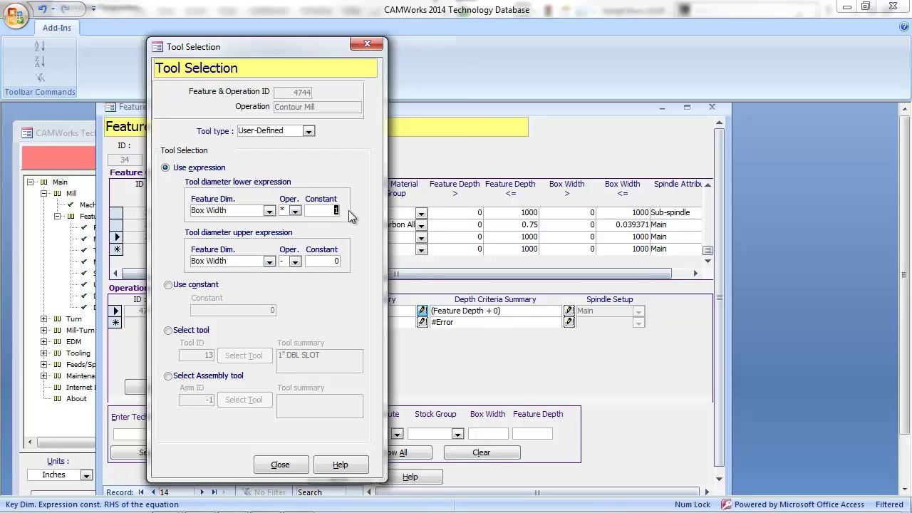
type(".95")
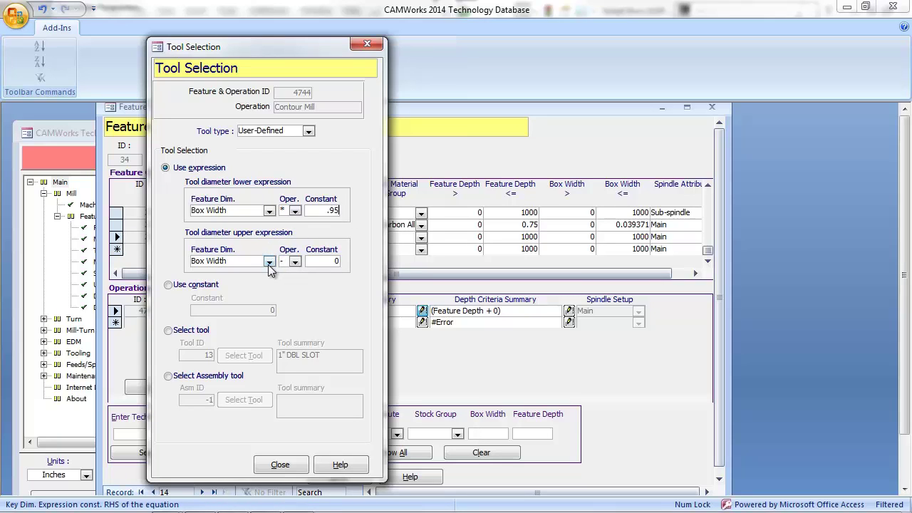
Step: Set the tool diameter upper expression of the Contour Mill tool selection to Box Width * 1
left_click(294, 262)
left_click(289, 271)
left_click_drag(334, 261, 351, 260)
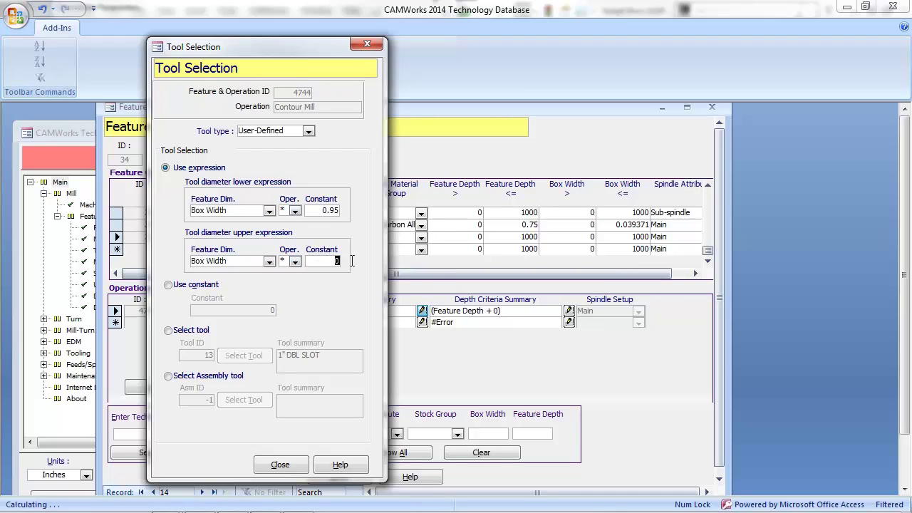
type("1")
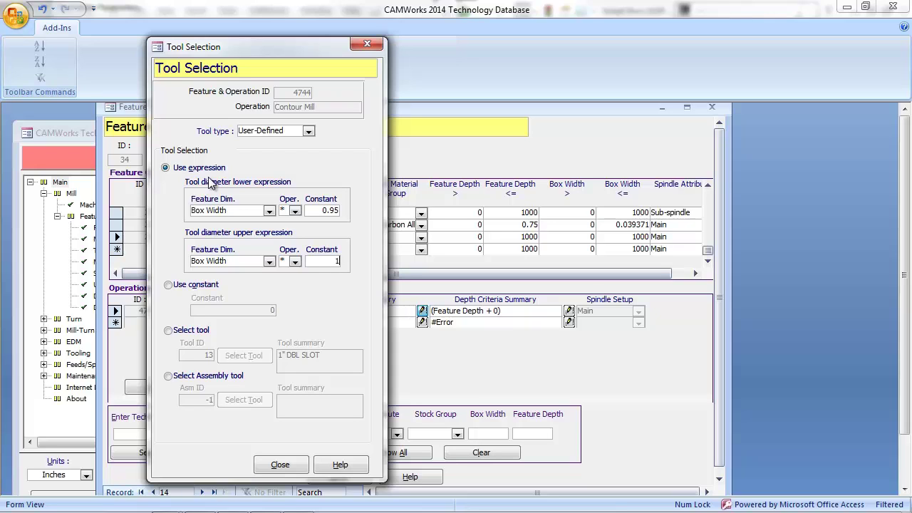
Step: Switch the Contour Mill tool selection to the specific 1" DBL SLOT tool and close the tool selection and feature records
left_click(171, 333)
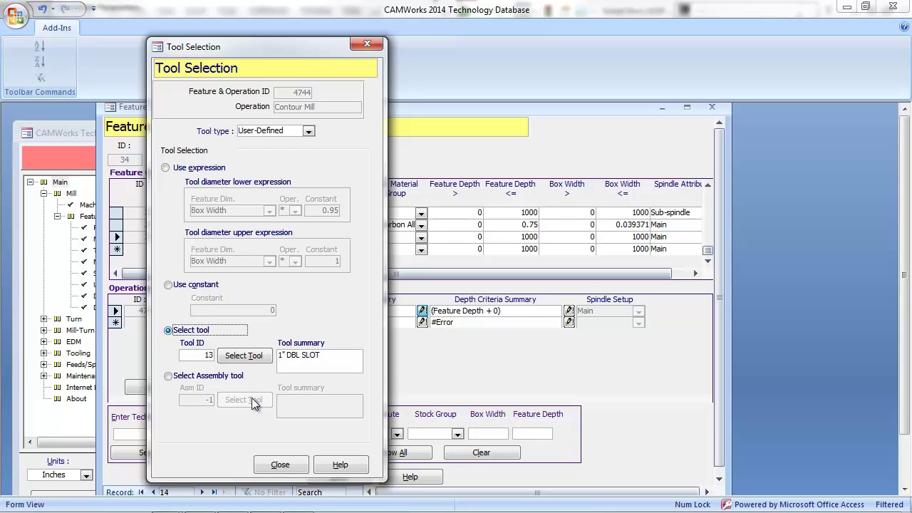
left_click(295, 464)
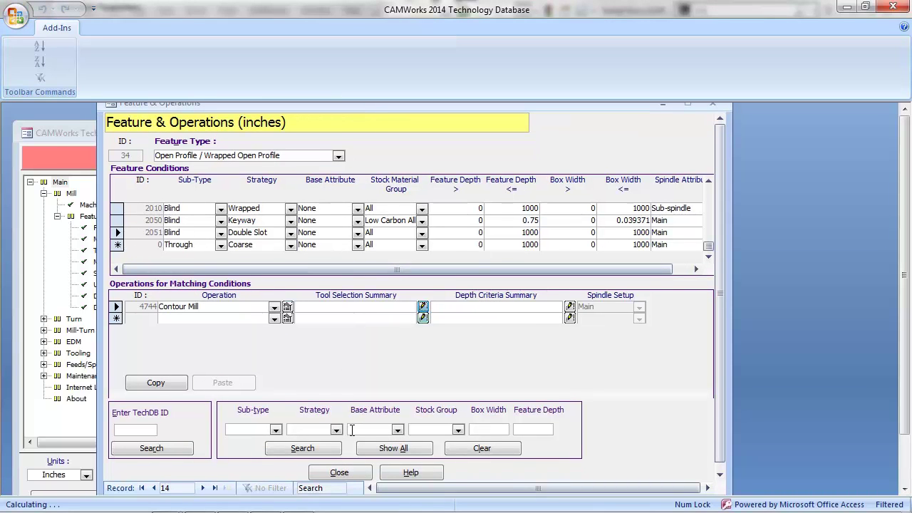
left_click(360, 474)
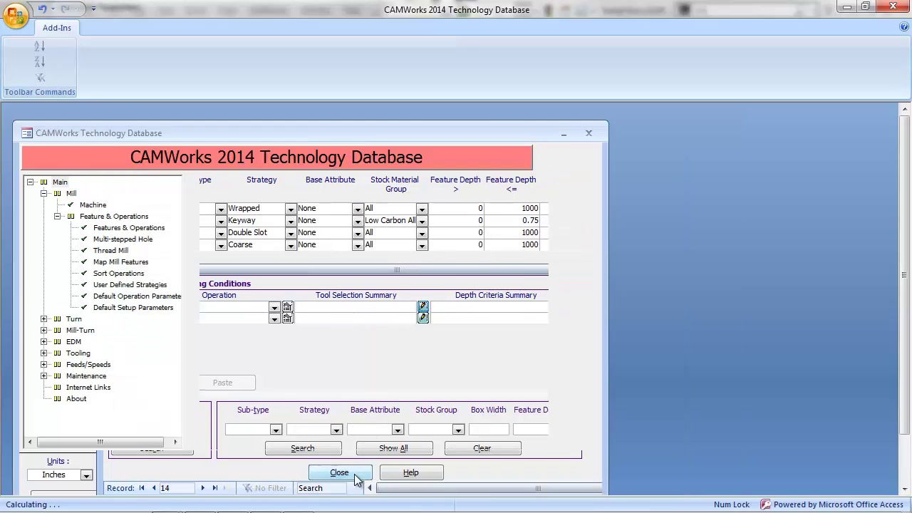
Step: Review the feature types available under the database's Mill Feature & Operations and return to the main page
left_click_drag(349, 129, 397, 117)
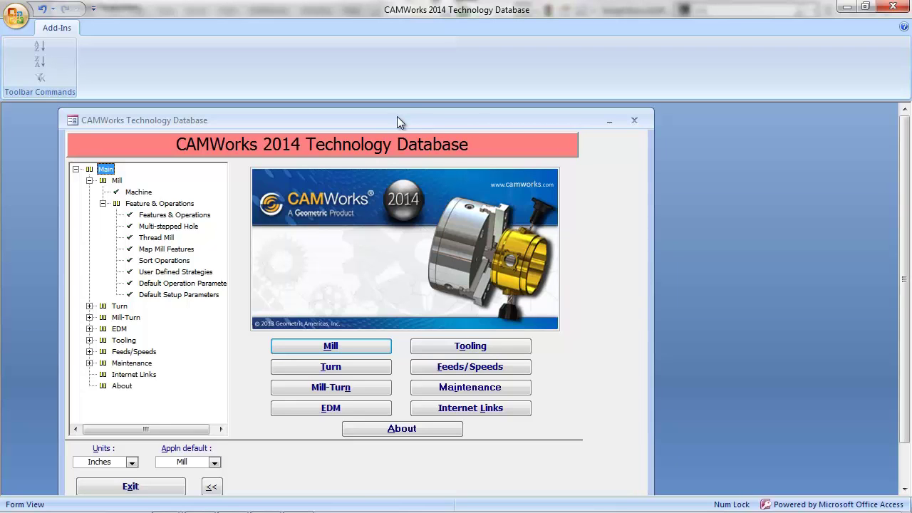
left_click(360, 344)
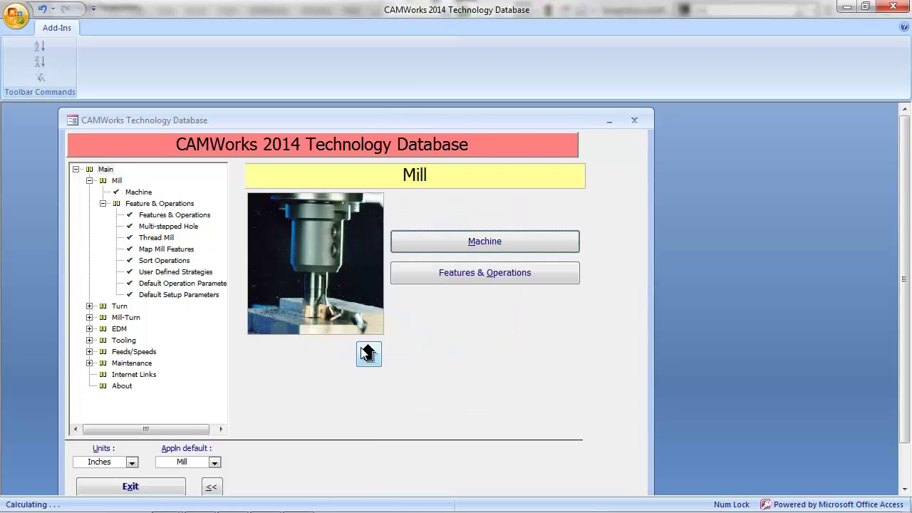
left_click(512, 282)
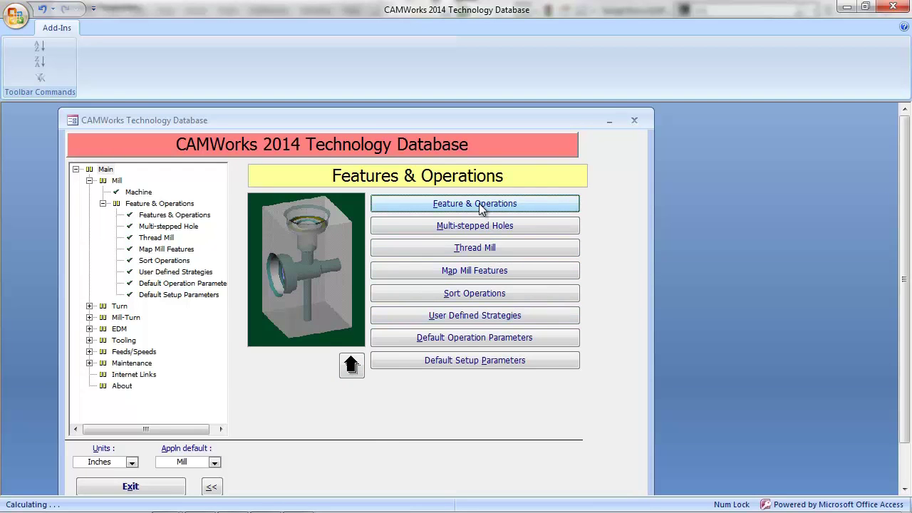
left_click(479, 203)
left_click_drag(336, 129, 389, 126)
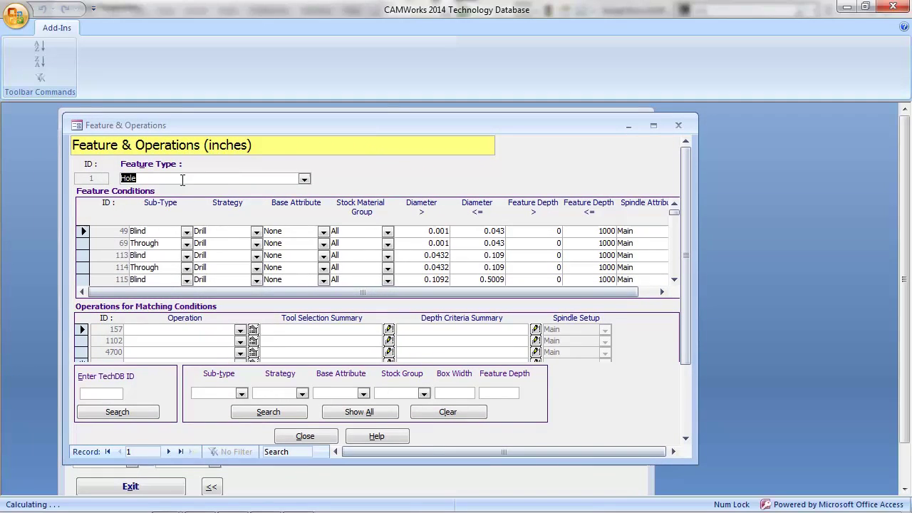
left_click(303, 180)
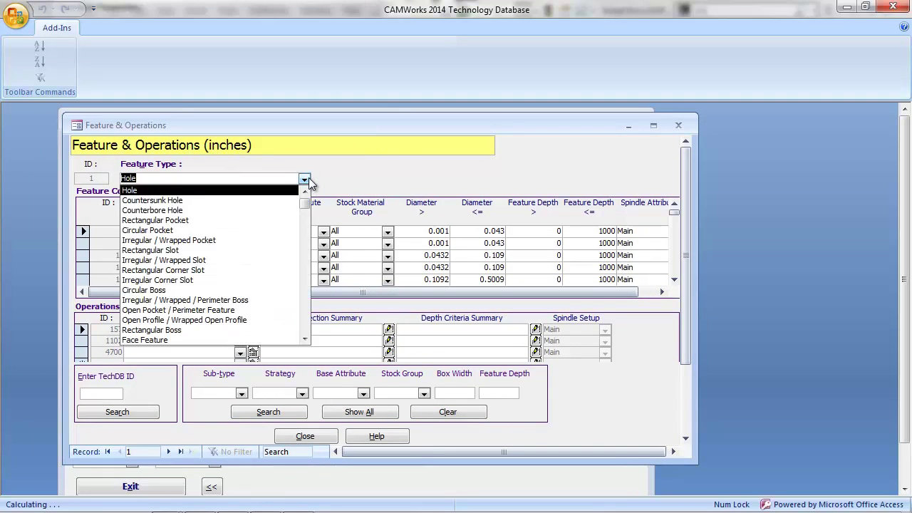
left_click(365, 173)
left_click(680, 126)
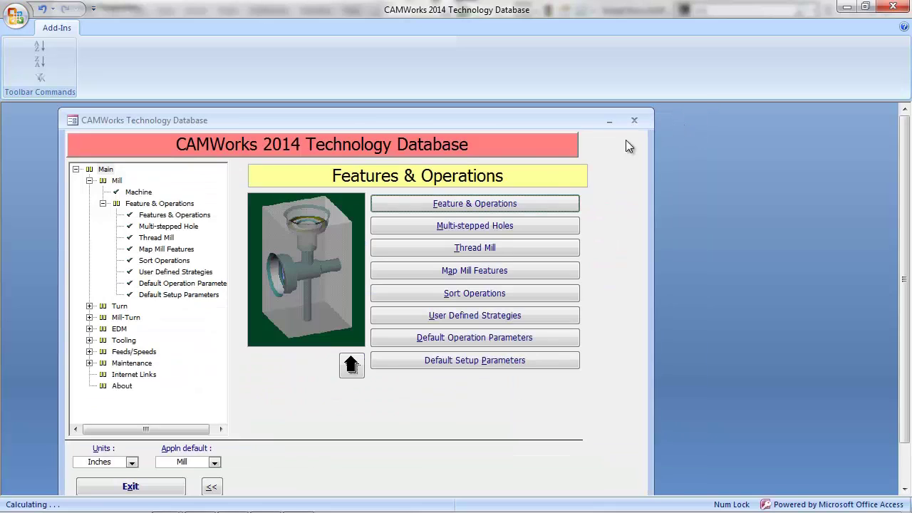
left_click(351, 367)
left_click(367, 350)
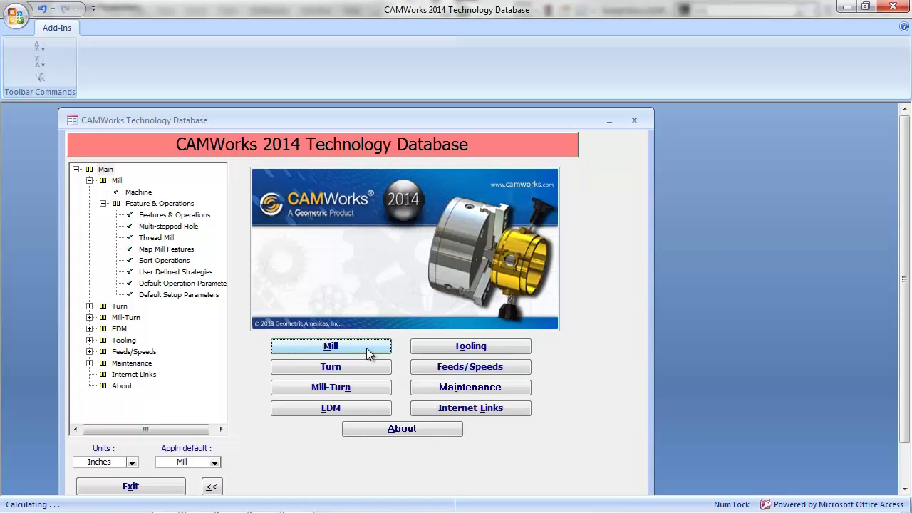
Step: Open the mill machine parameters and rename the default inch milling machine to Haas VF3
left_click(366, 345)
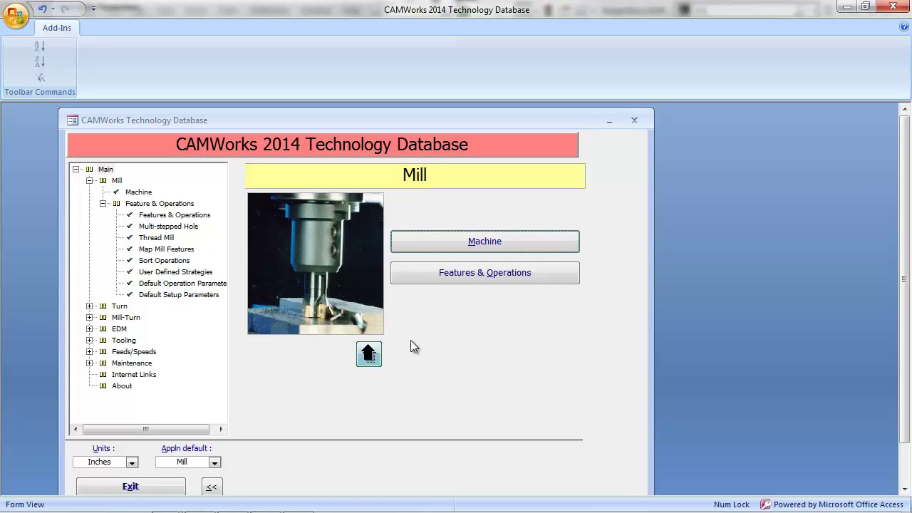
left_click(475, 244)
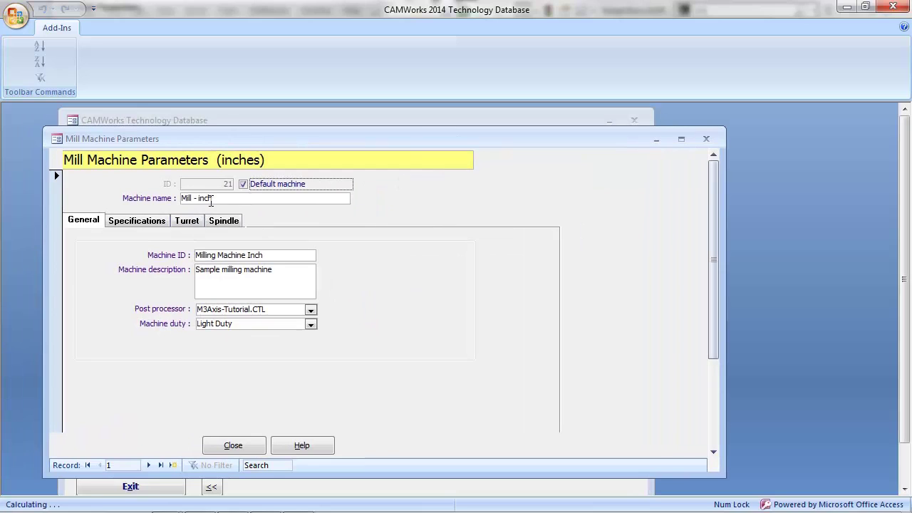
left_click_drag(212, 199, 137, 204)
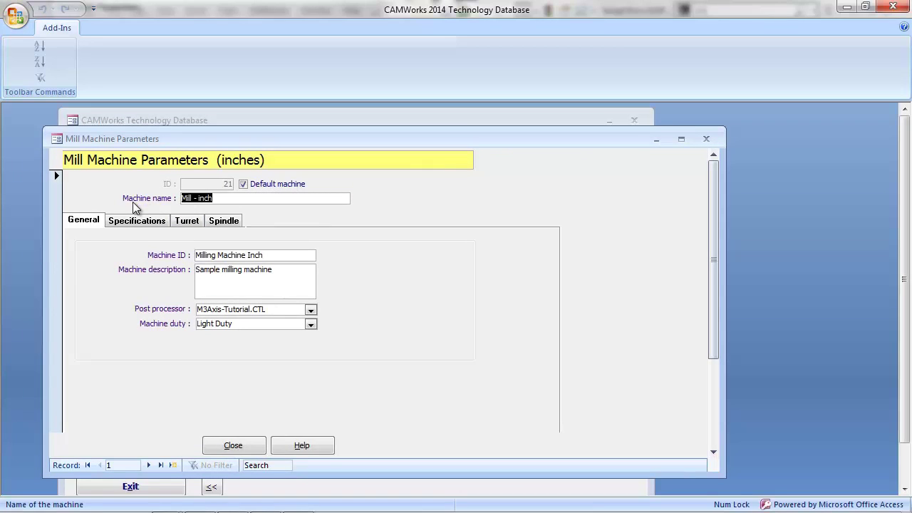
type("Haas VF3")
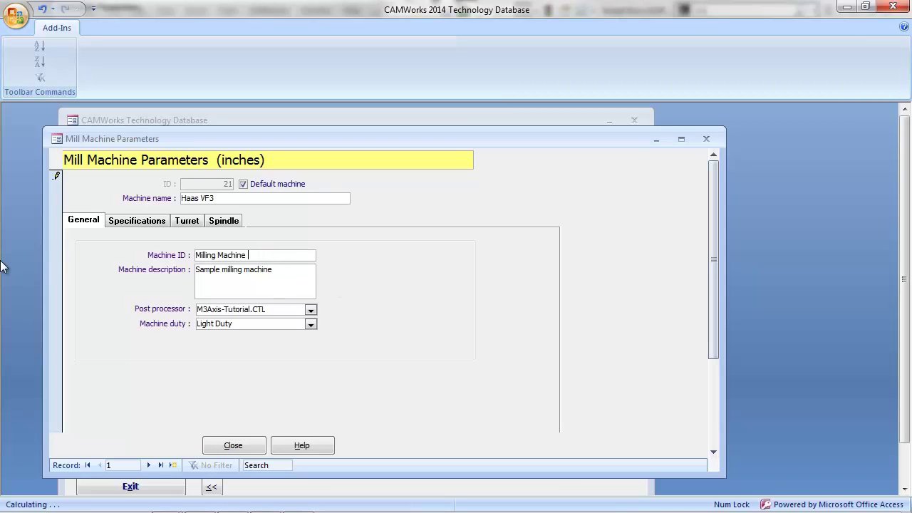
Step: Replace the machine ID of the Haas VF3 with VF3
key("BackSpace")
key("BackSpace")
key("BackSpace")
key("BackSpace")
key("BackSpace")
key("BackSpace")
key("BackSpace")
key("BackSpace")
key("BackSpace")
key("BackSpace")
key("BackSpace")
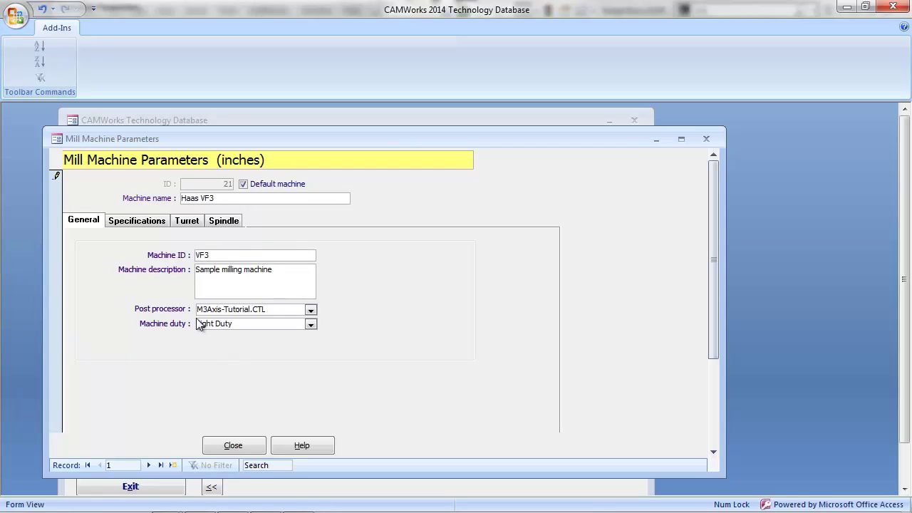
Step: Choose the M3Axis-Tutorial.CTL post processor and the Crib 1 tool crib for the Haas VF3, and close its parameters
left_click(310, 309)
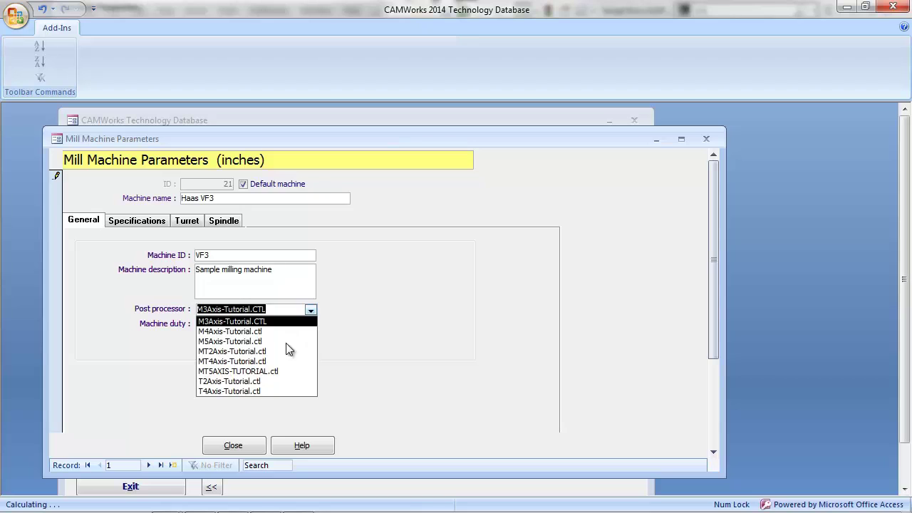
left_click(255, 322)
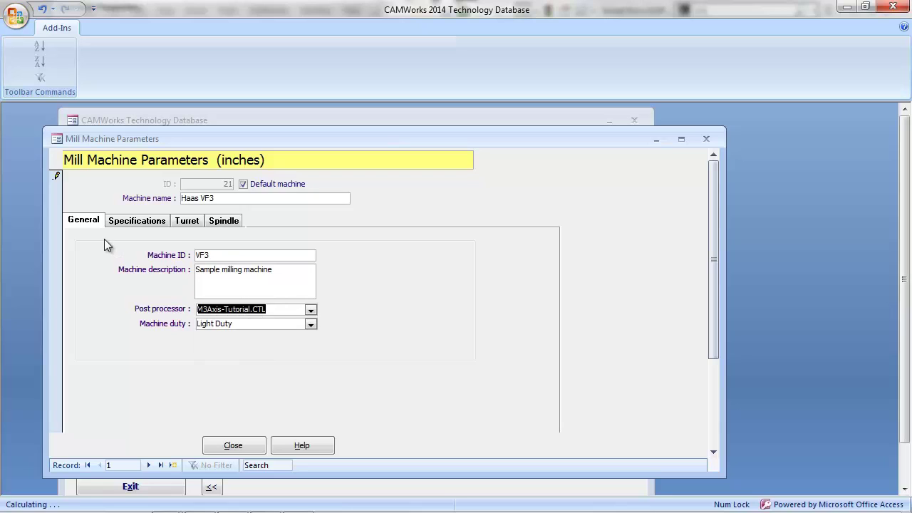
left_click(185, 223)
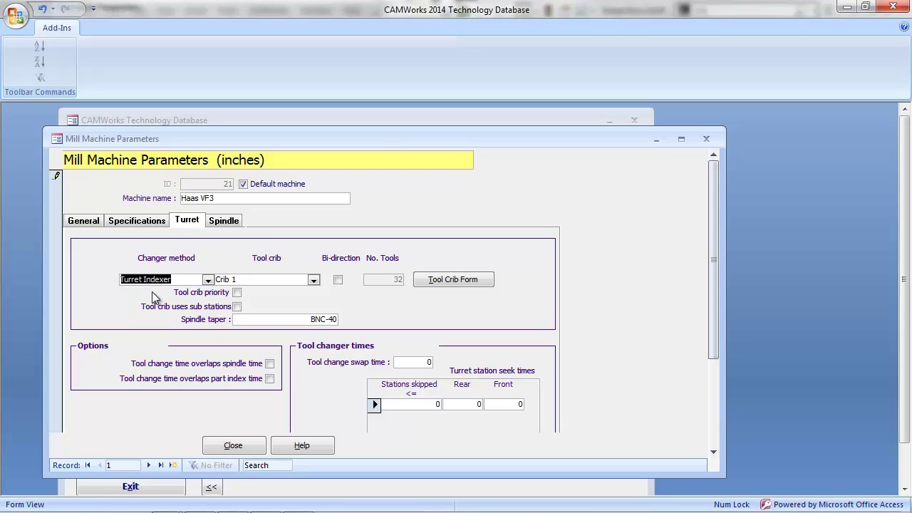
left_click(314, 280)
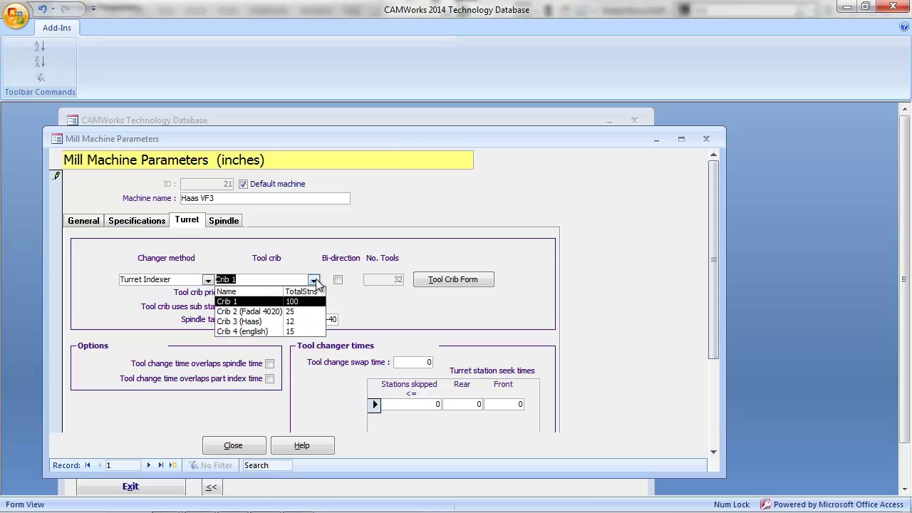
left_click(252, 301)
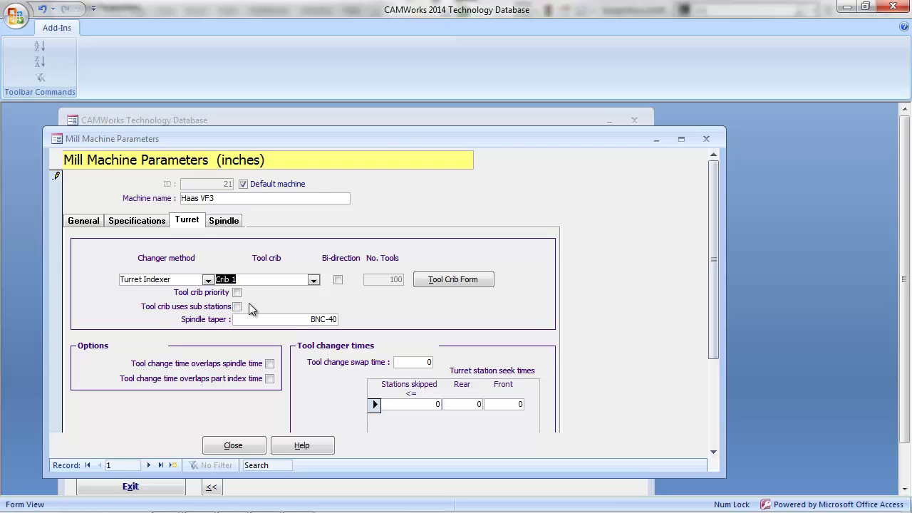
left_click(234, 445)
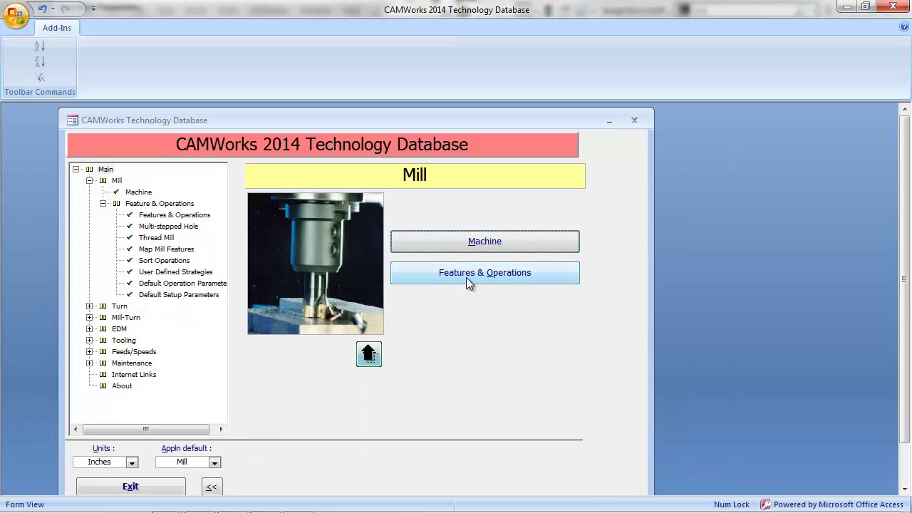
Step: Exit the Technology Database back to SolidWorks and accept the contour mill's operation parameters
left_click(369, 355)
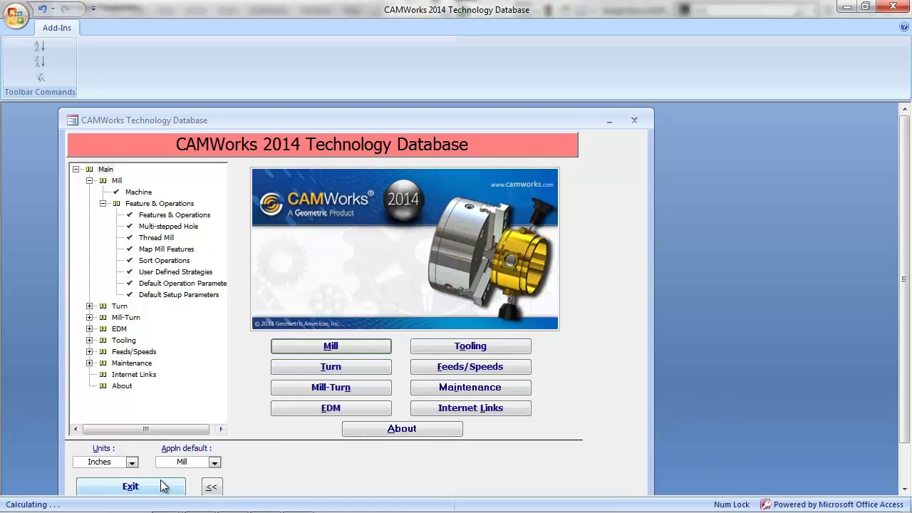
left_click(130, 486)
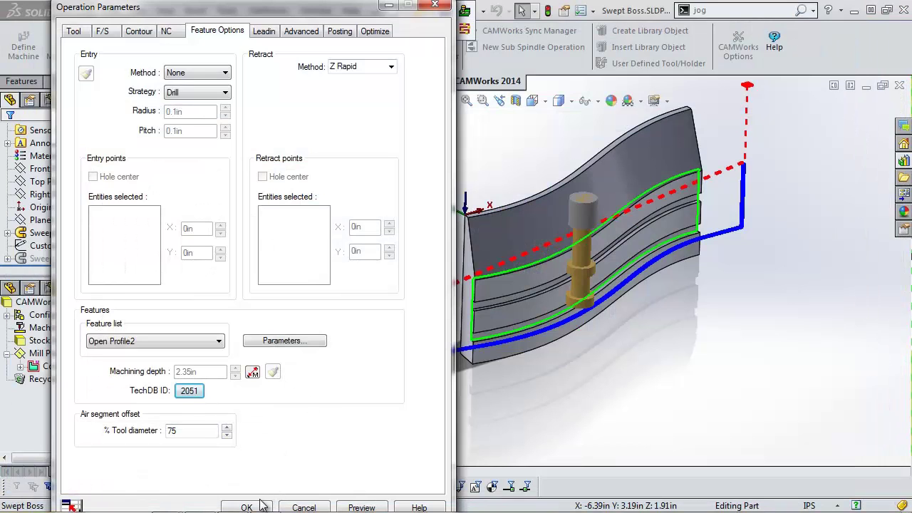
left_click(247, 507)
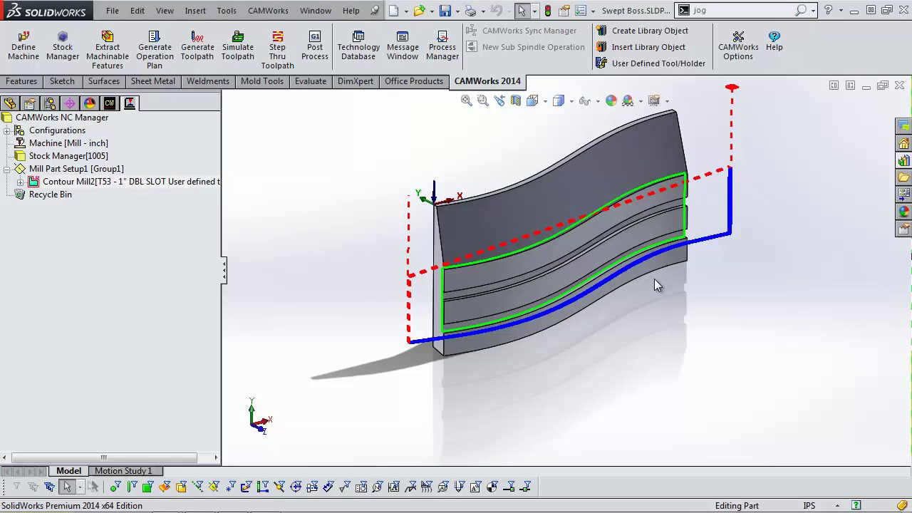
Step: Make Crib 2 (Fadal 4020) the active tool crib of the part's machine, using Prompt for replacement tools, and preview the station 01 tool
left_click(111, 104)
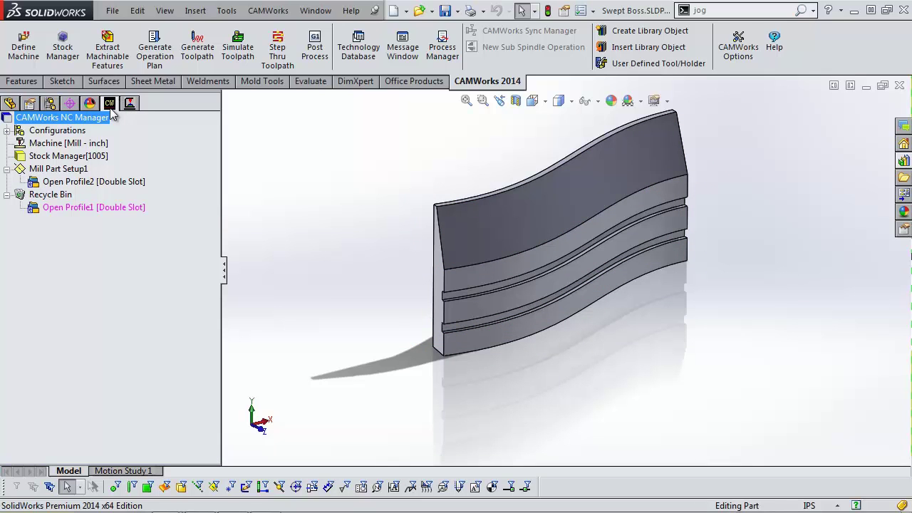
double_click(76, 143)
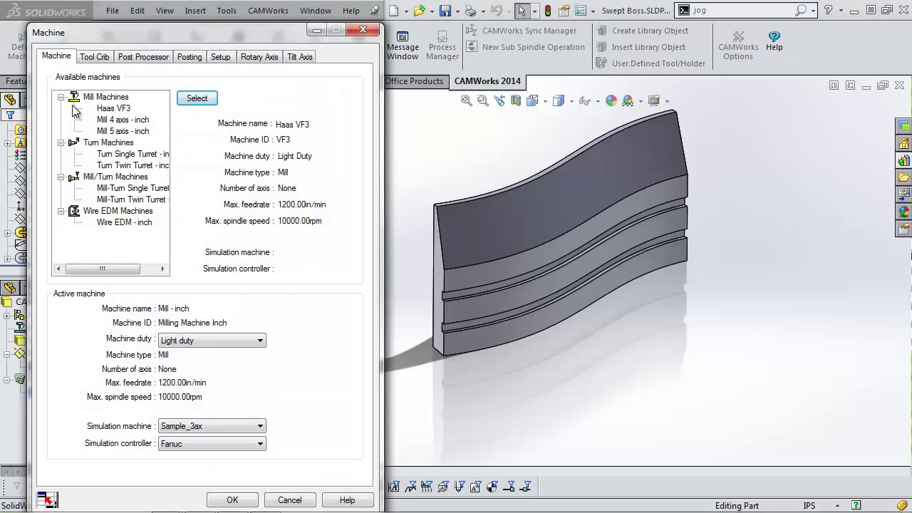
left_click(91, 56)
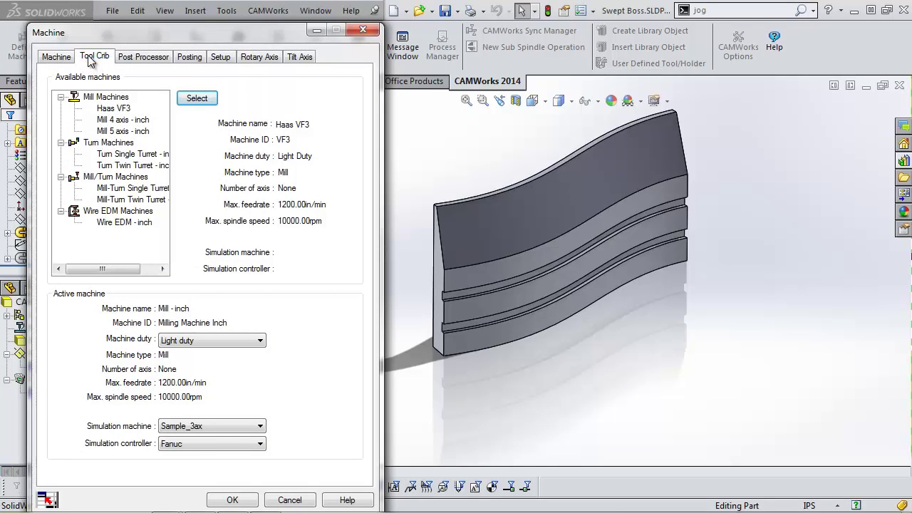
left_click_drag(103, 38, 156, 40)
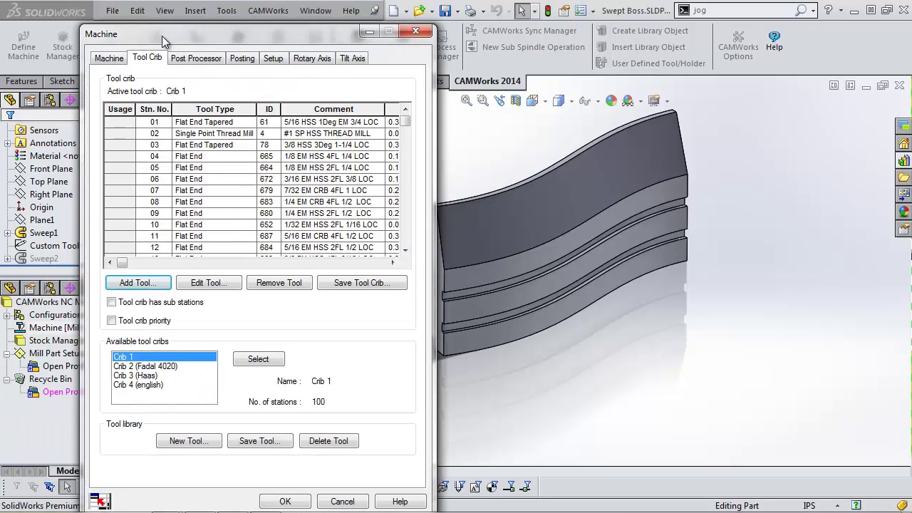
left_click(136, 366)
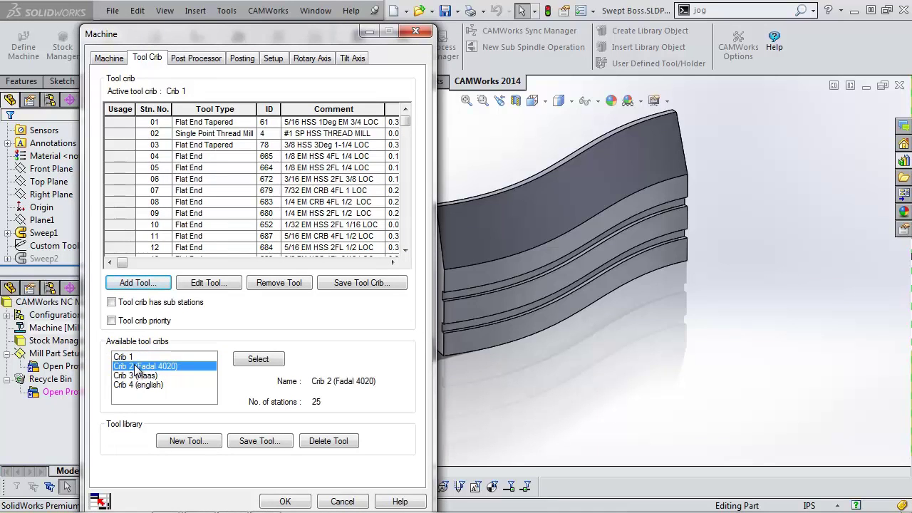
left_click(258, 359)
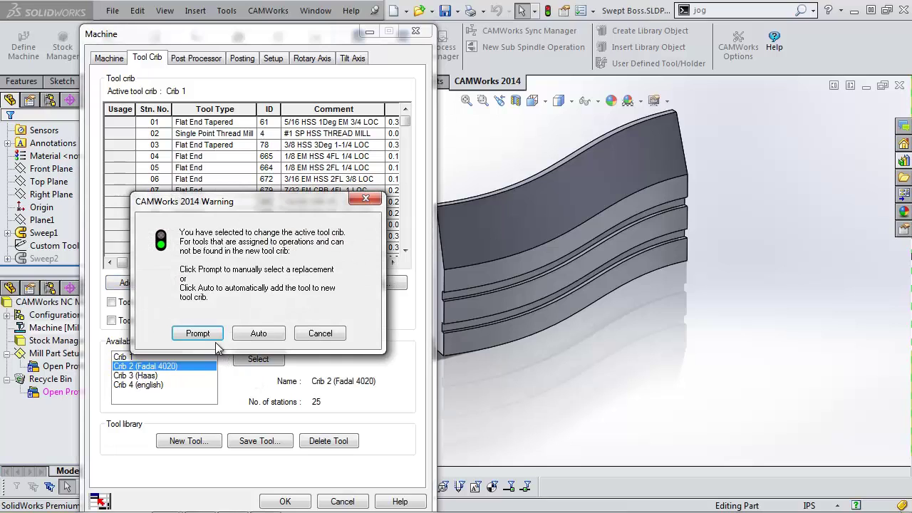
left_click(200, 333)
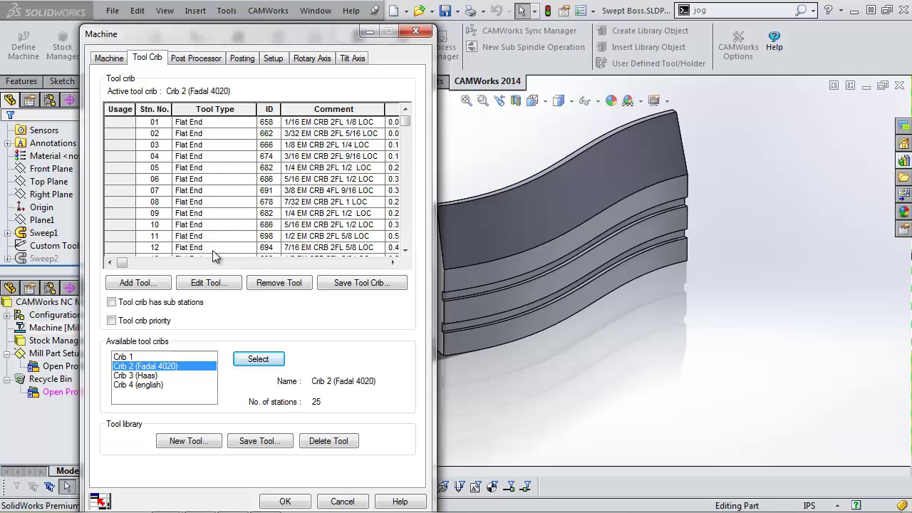
left_click(129, 122)
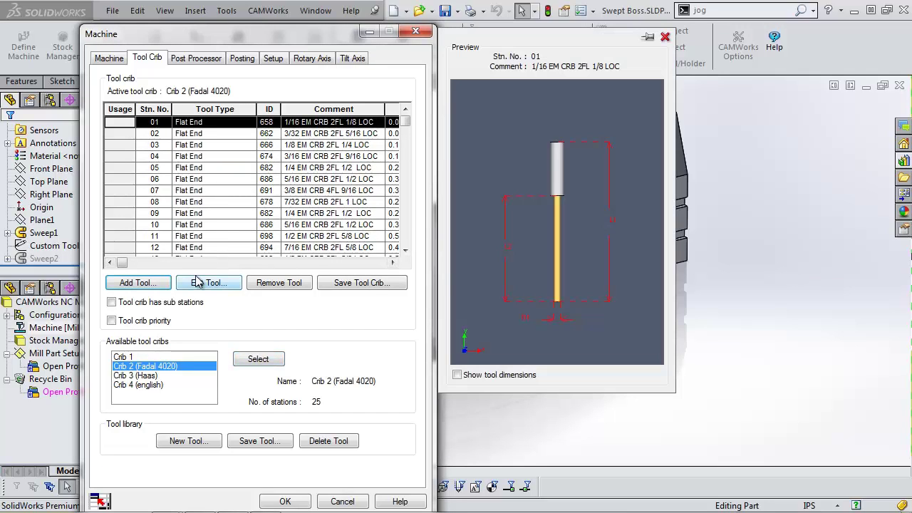
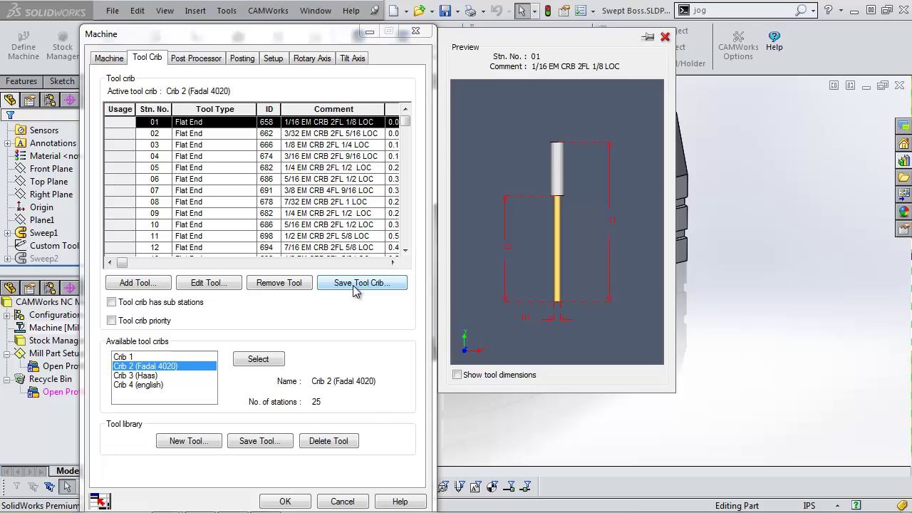
Step: Cancel the machine parameters without saving the tool crib
left_click(348, 490)
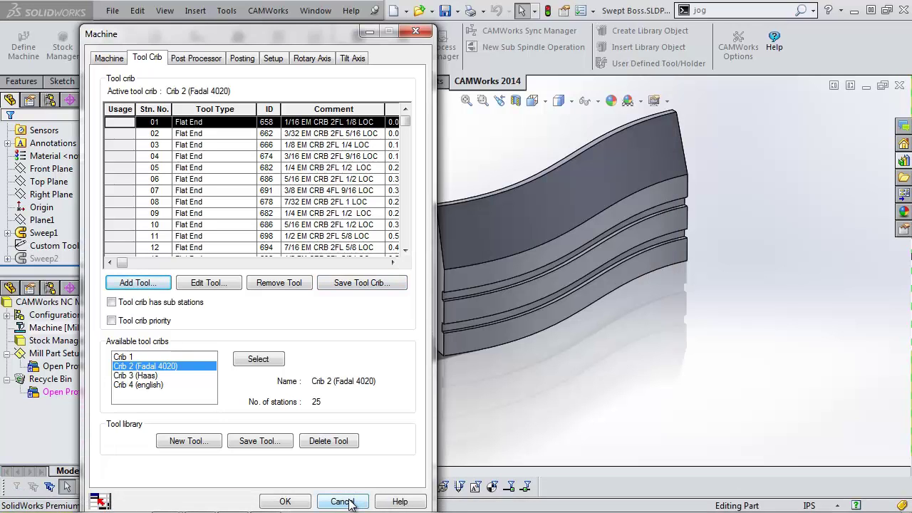
left_click(349, 502)
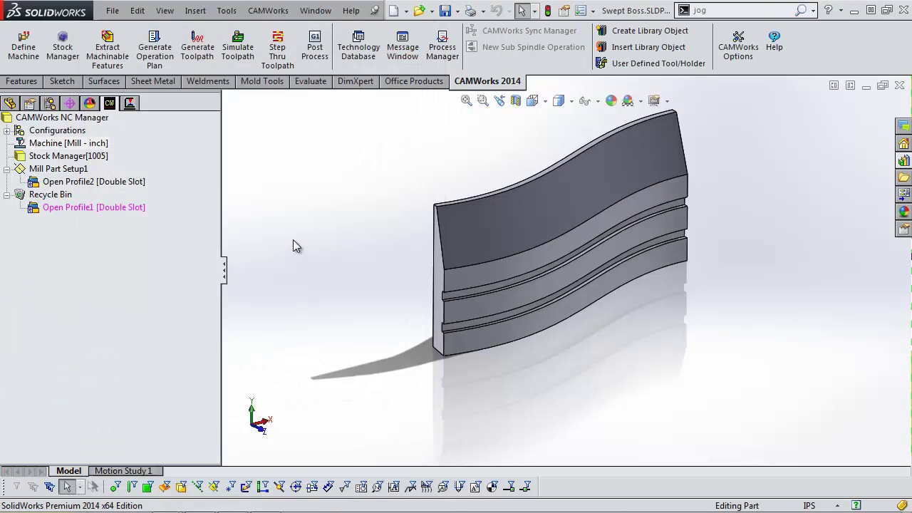
middle_click_drag(621, 270, 626, 270)
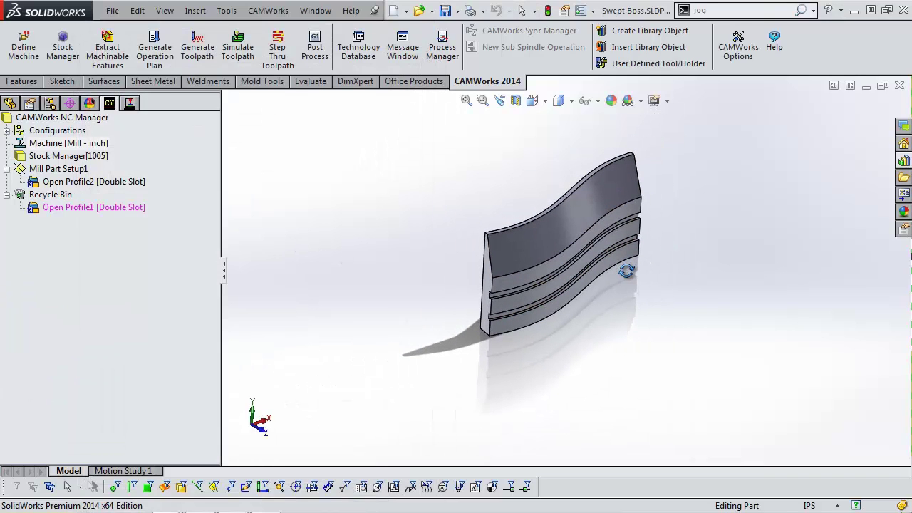
Step: Open Base-MM.SLDPRT from the Examples-improved\Mill folder of the CAMWorks2014x64 data on drive C
left_click(112, 10)
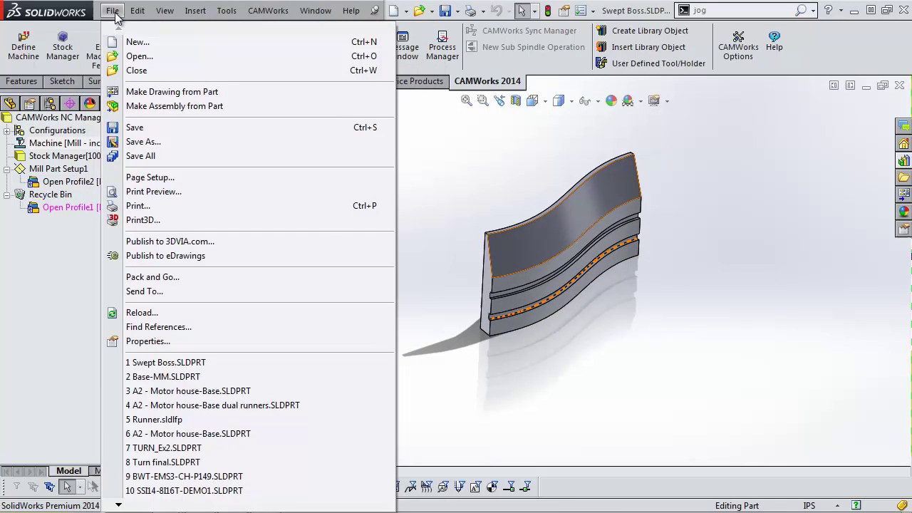
left_click(137, 57)
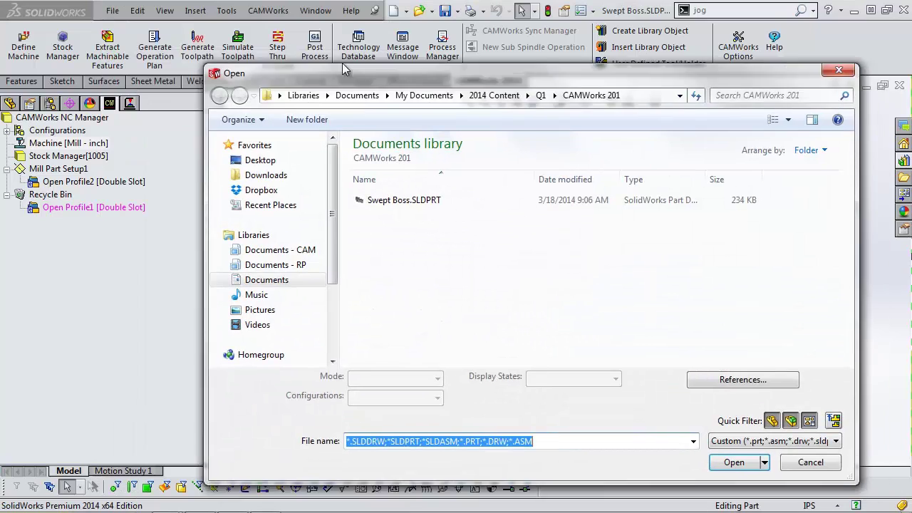
left_click_drag(343, 66, 273, 42)
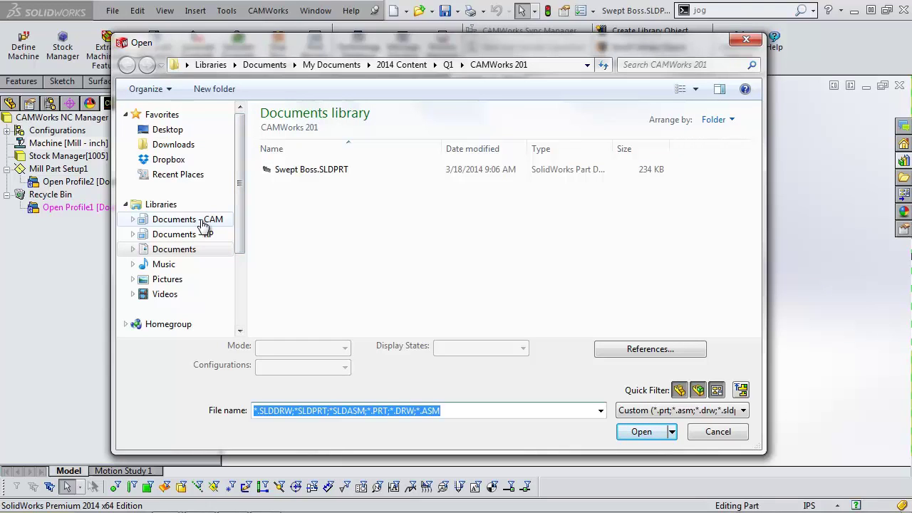
scroll(241, 242, "down", 3)
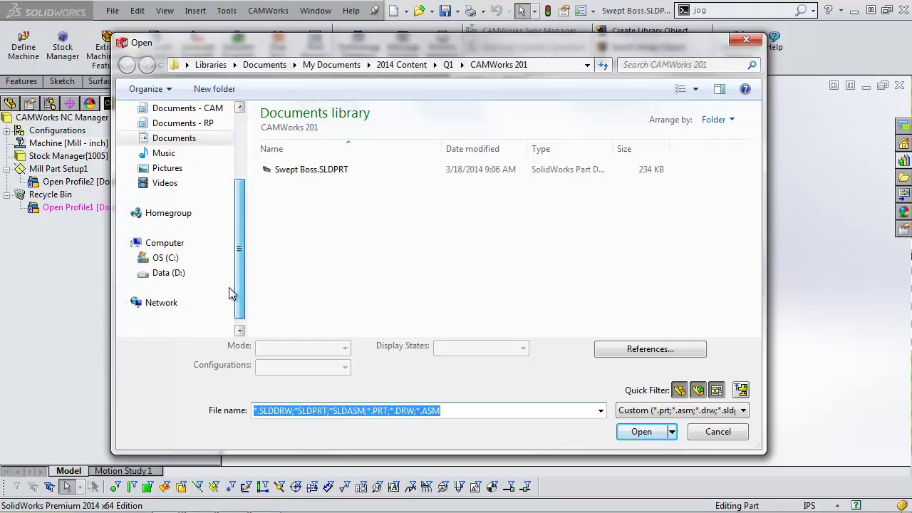
left_click(164, 258)
double_click(303, 161)
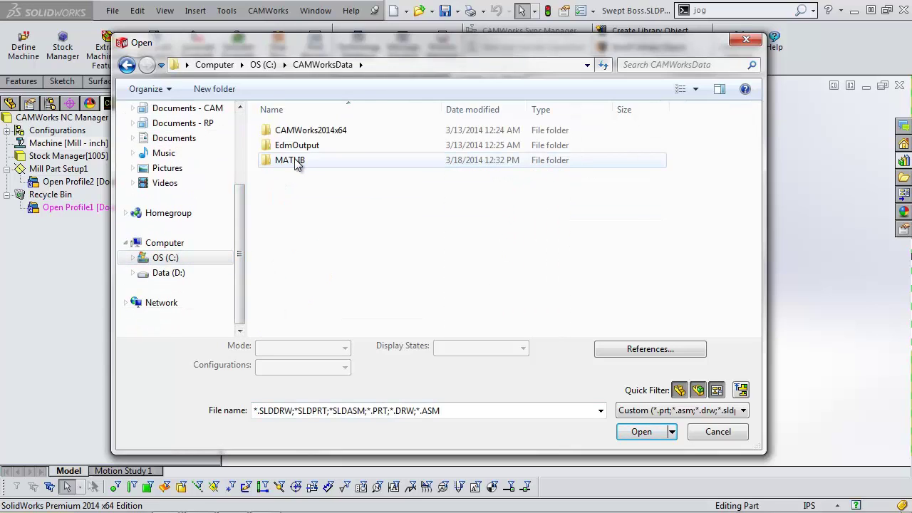
double_click(302, 130)
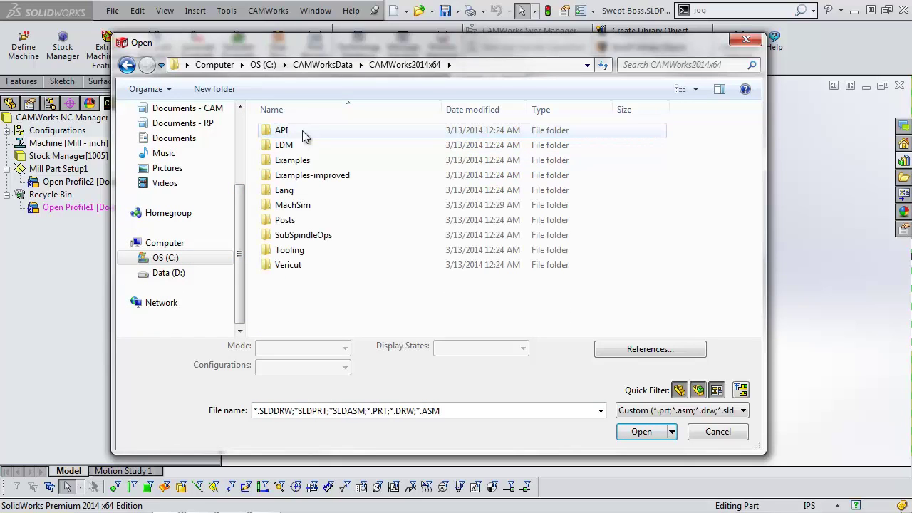
double_click(299, 175)
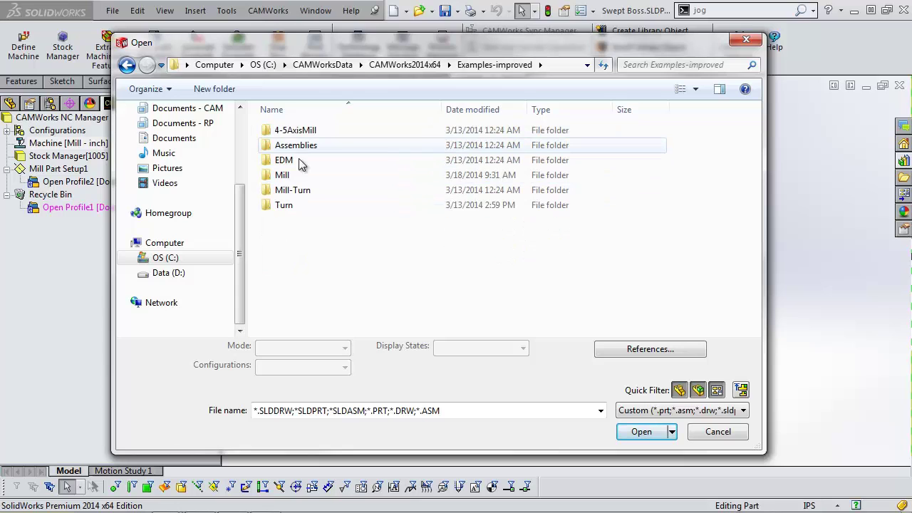
double_click(298, 175)
left_click(541, 136)
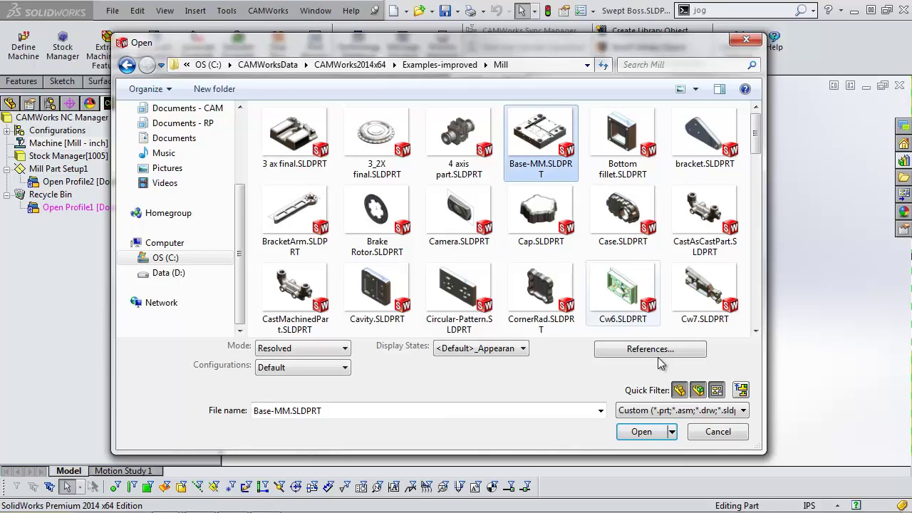
left_click(641, 432)
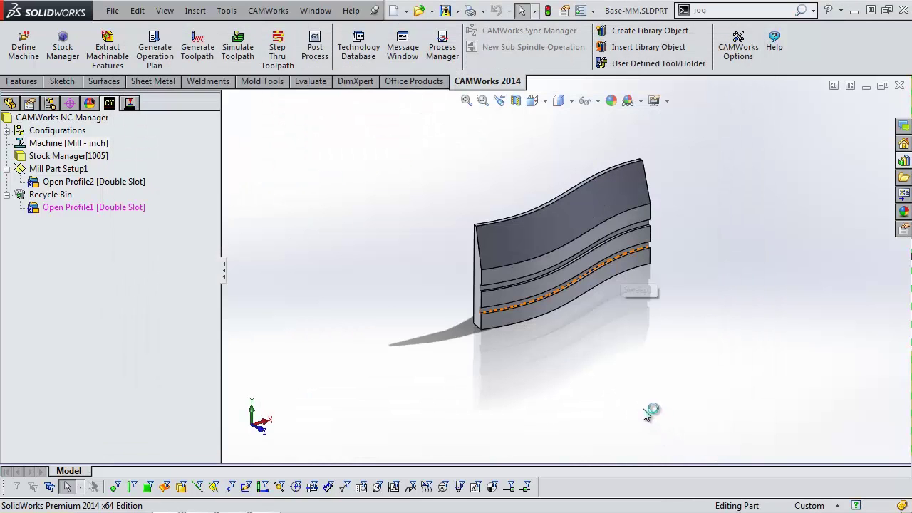
left_click(577, 294)
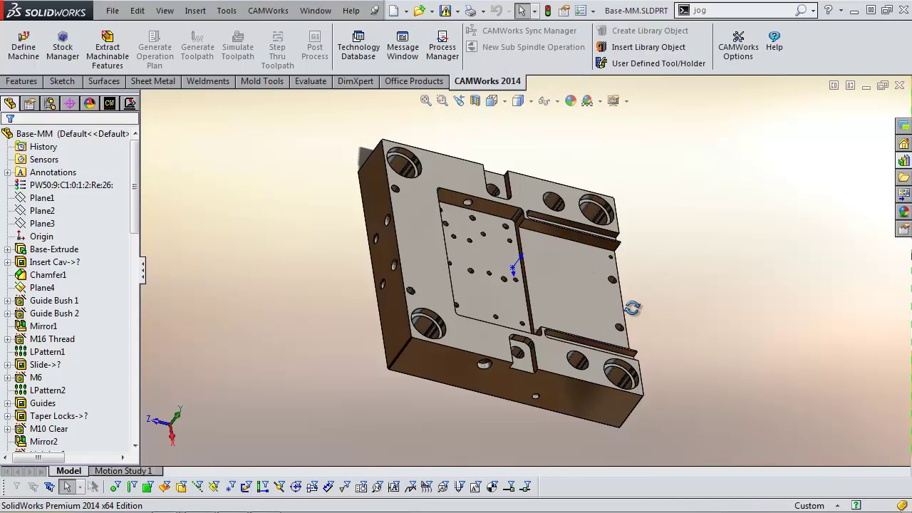
Step: Extract the machinable features of the Base-MM part from the CAMWorks feature tree
middle_click_drag(632, 308, 579, 265)
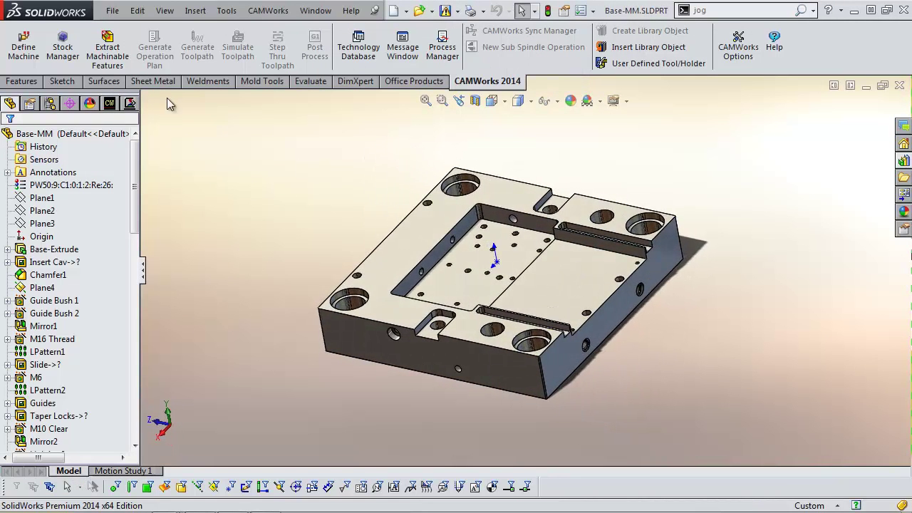
left_click(111, 104)
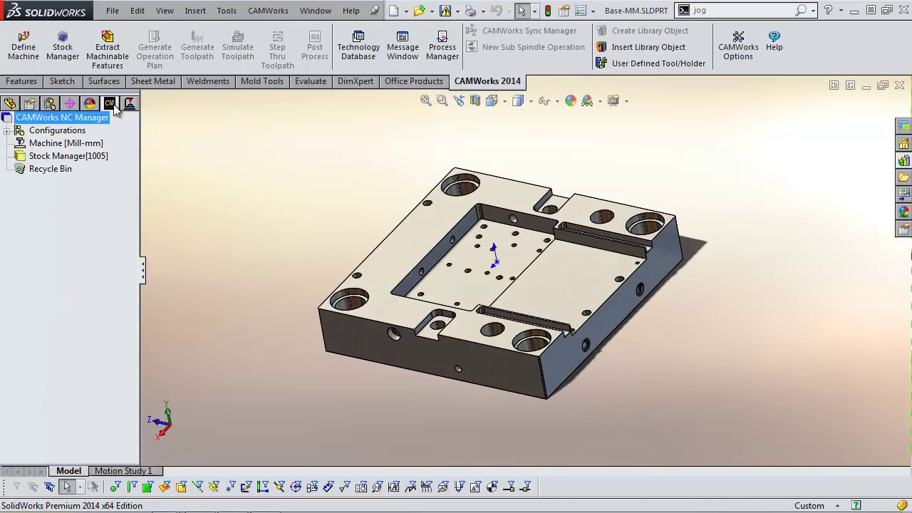
left_click(108, 57)
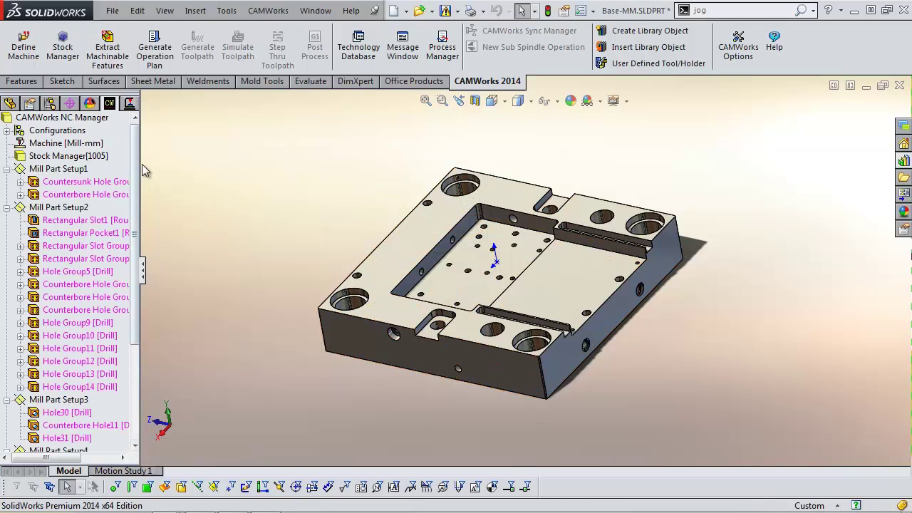
Step: Examine the multi-stepped hole MS Hole1 of Mill Part Setup6 and the matching hole on the same side face
left_click_drag(142, 164, 174, 278)
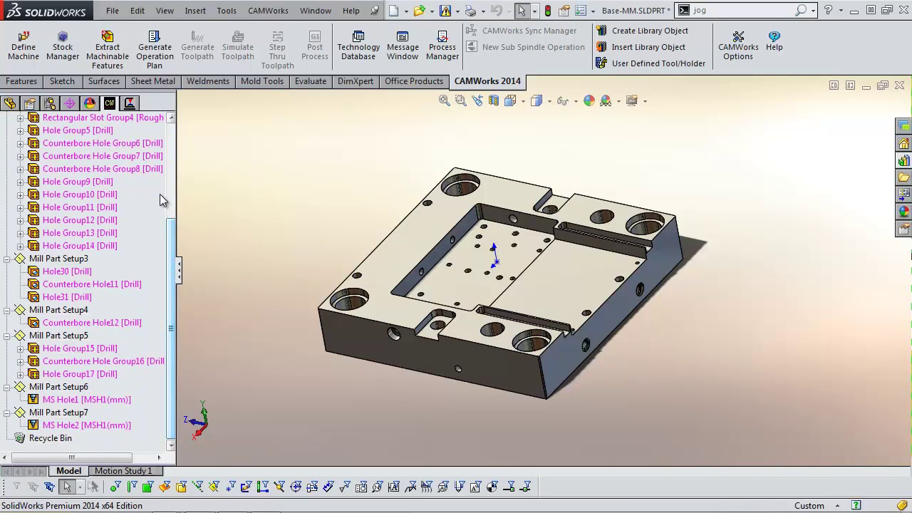
left_click(84, 399)
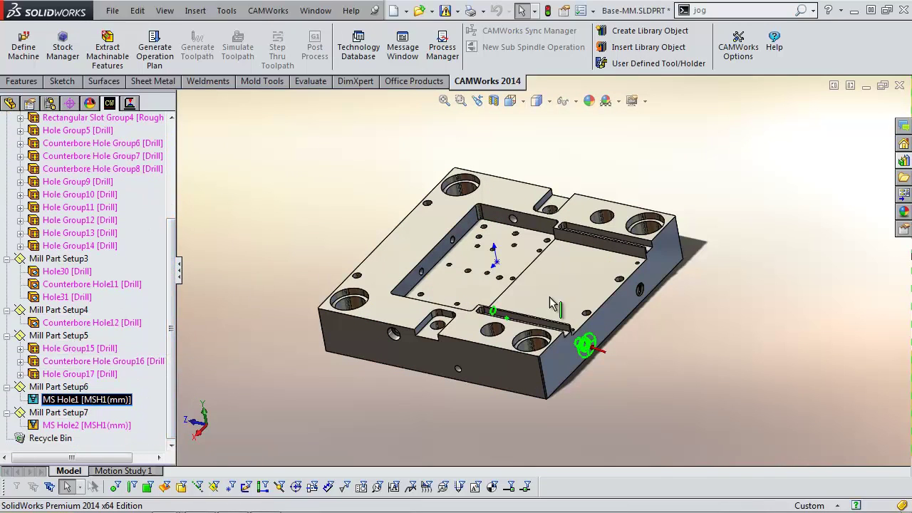
scroll(526, 300, "down", 5)
scroll(526, 300, "up", 5)
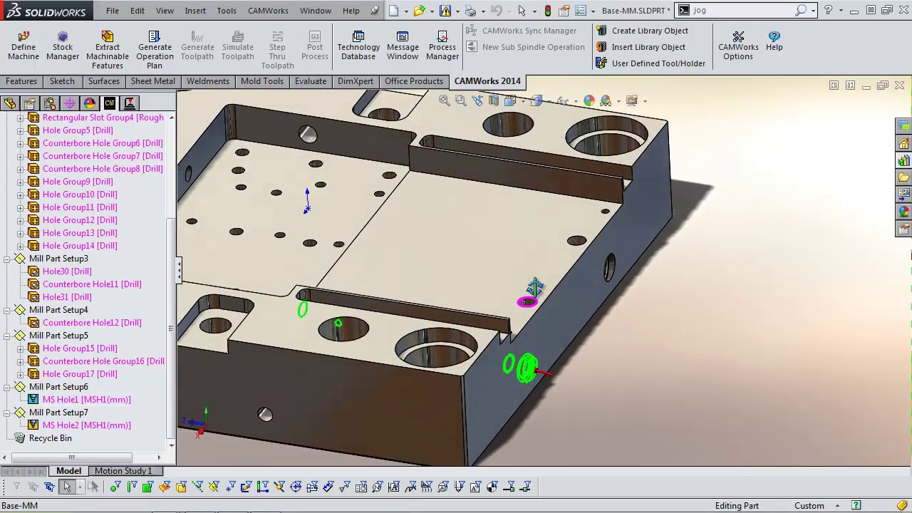
scroll(538, 296, "down", 8)
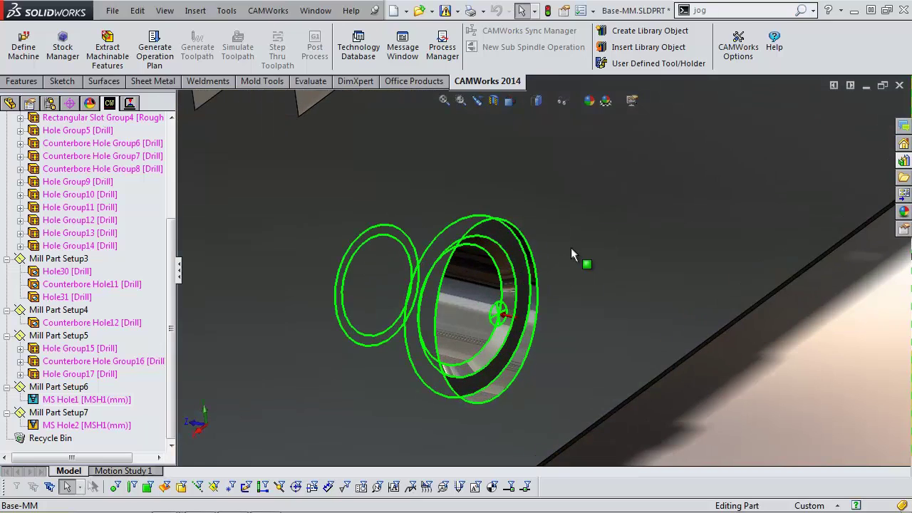
scroll(734, 370, "up", 5)
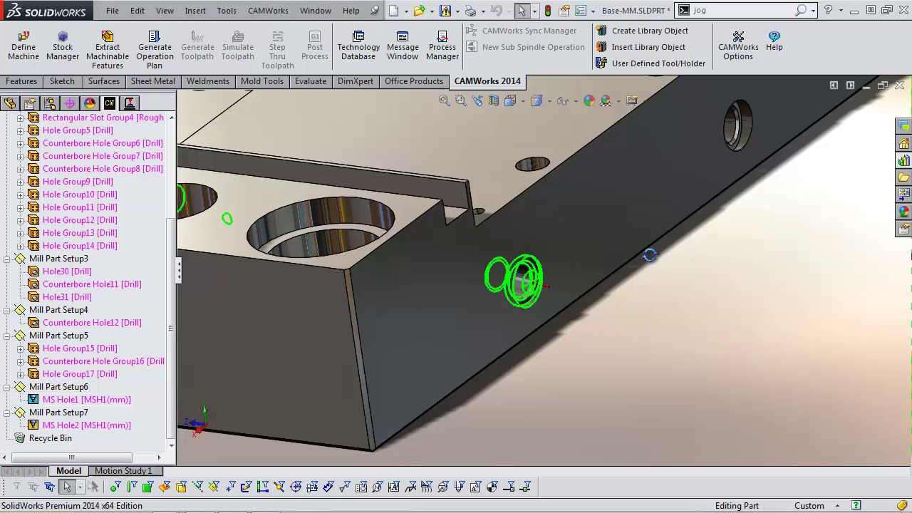
middle_click_drag(649, 254, 644, 249)
scroll(728, 181, "down", 5)
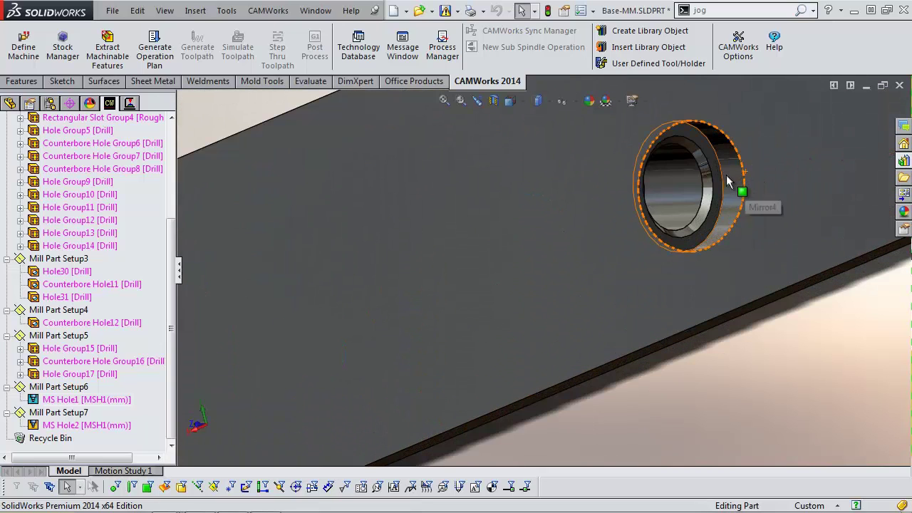
middle_click_drag(729, 182, 615, 267)
left_click(684, 171)
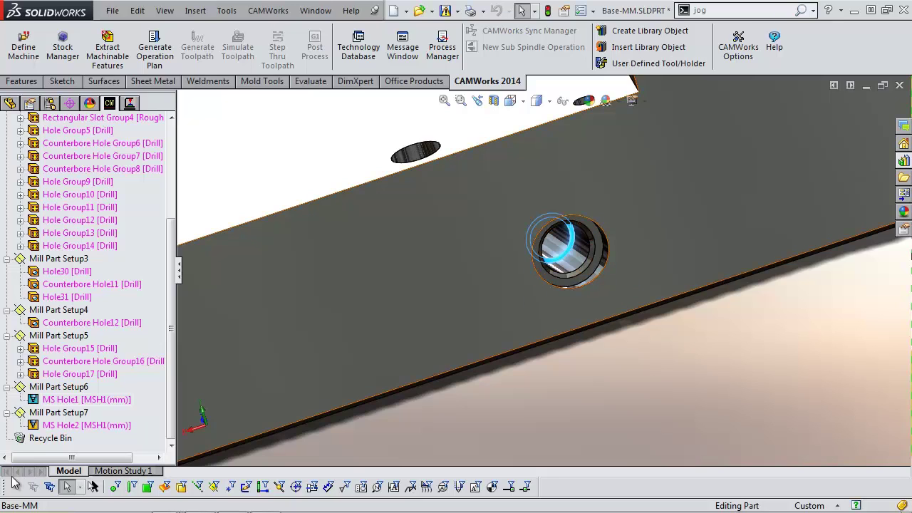
Step: Generate the operation plan for MS Hole1 alone, acknowledge the messages, and check its center drill and drill operations
right_click(91, 399)
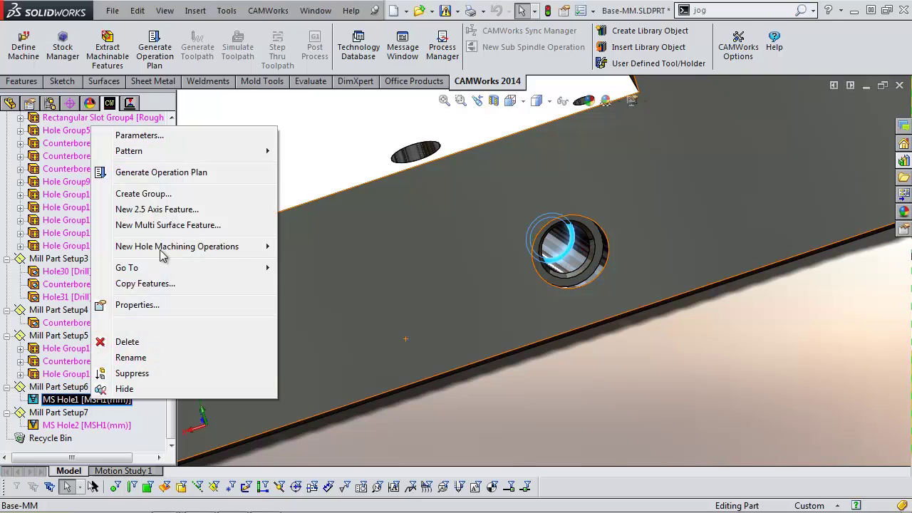
left_click(177, 173)
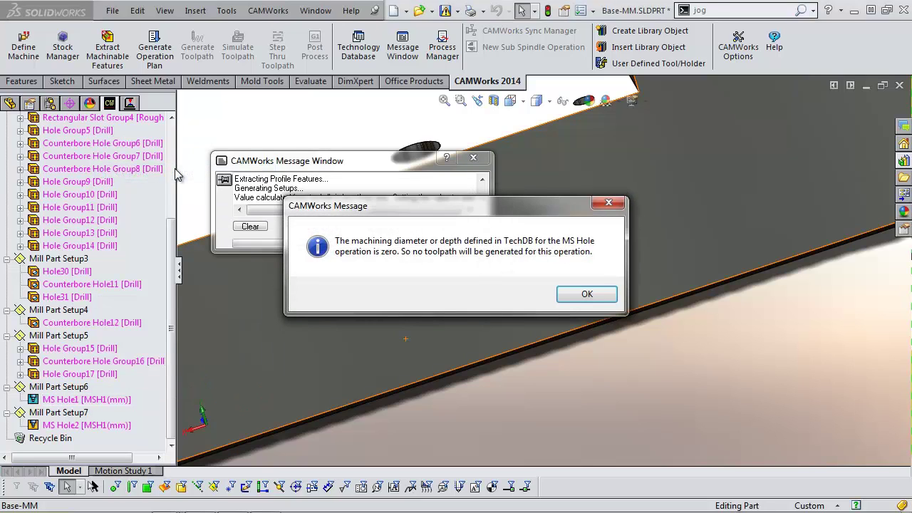
left_click(587, 294)
left_click(587, 294)
left_click(586, 294)
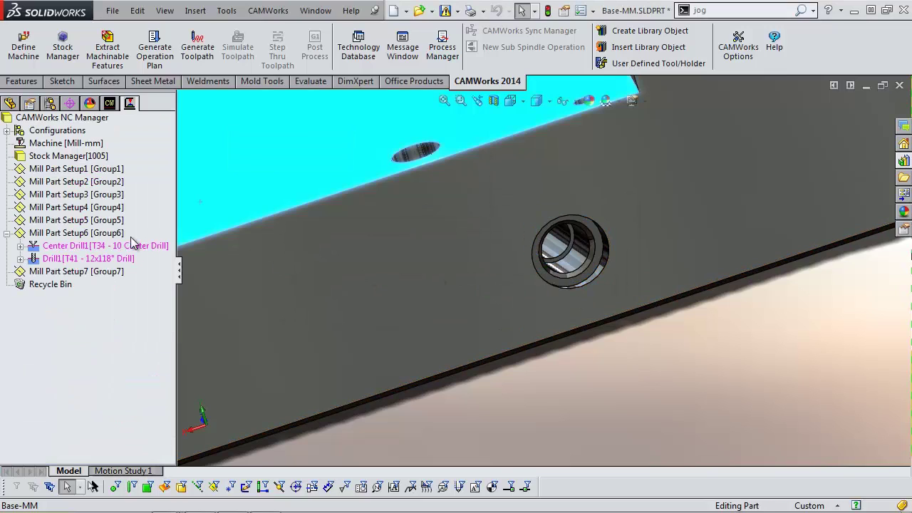
left_click(112, 247)
left_click(105, 259)
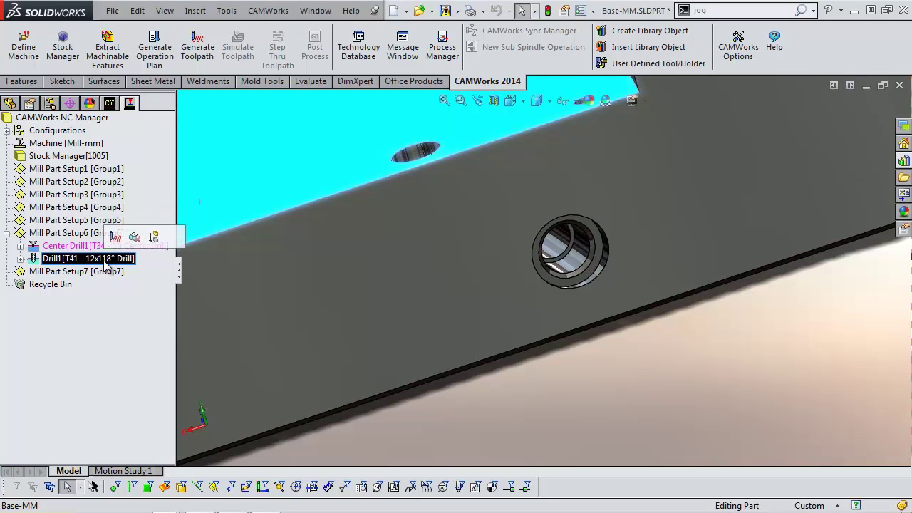
Step: Switch the part's document units to IPS (inch, pound, second)
scroll(563, 250, "down", 3)
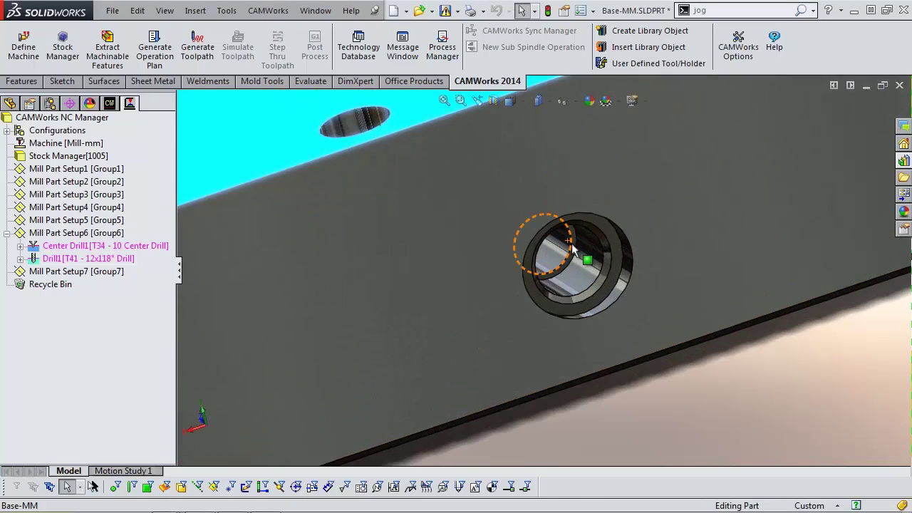
scroll(570, 253, "up", 3)
scroll(567, 264, "down", 1)
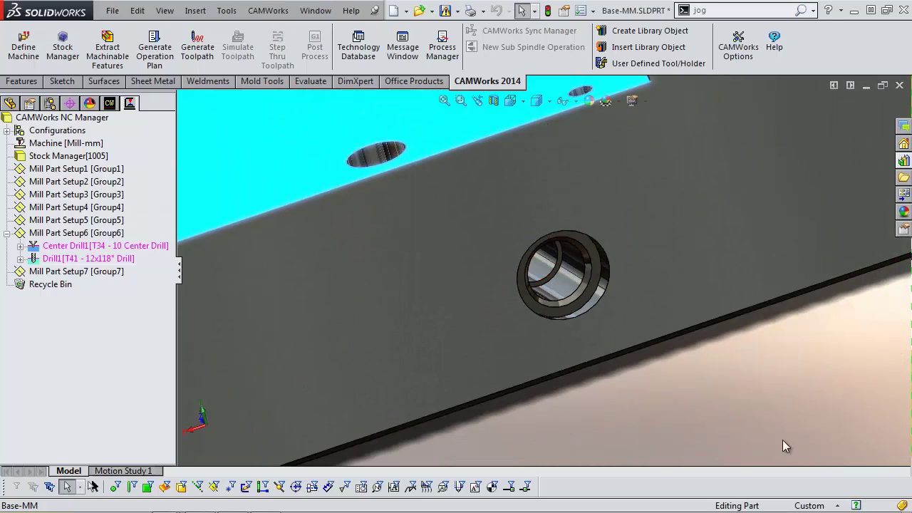
left_click(813, 505)
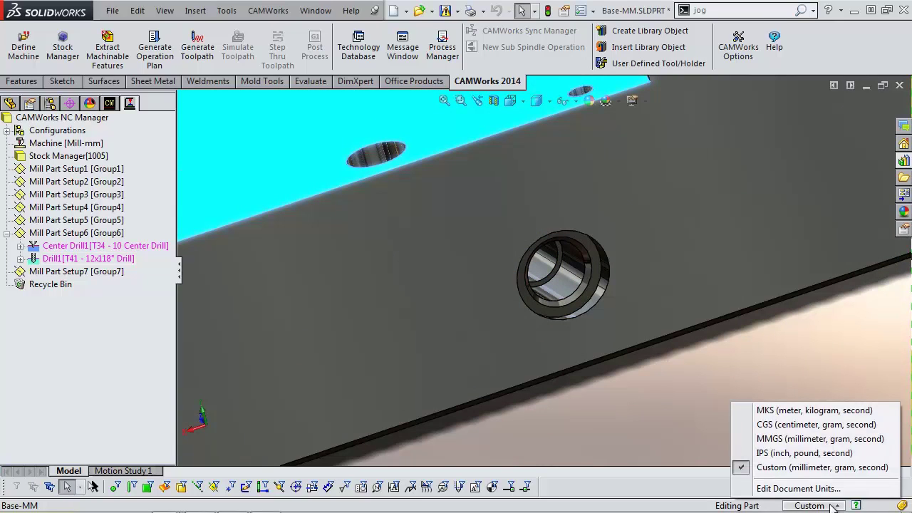
left_click(788, 454)
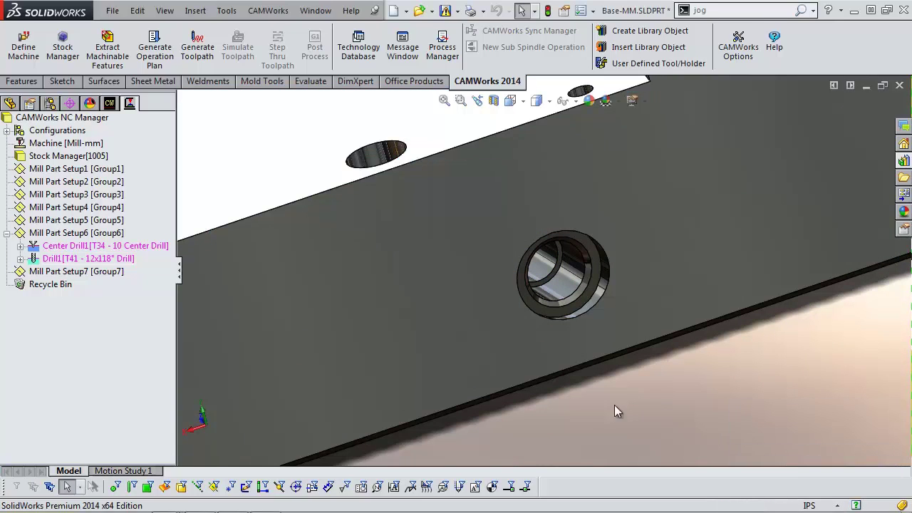
scroll(592, 320, "up", 3)
Step: Regenerate all operations of MS Hole1 in Mill Part Setup6 with the inch units, acknowledging the message
left_click(110, 104)
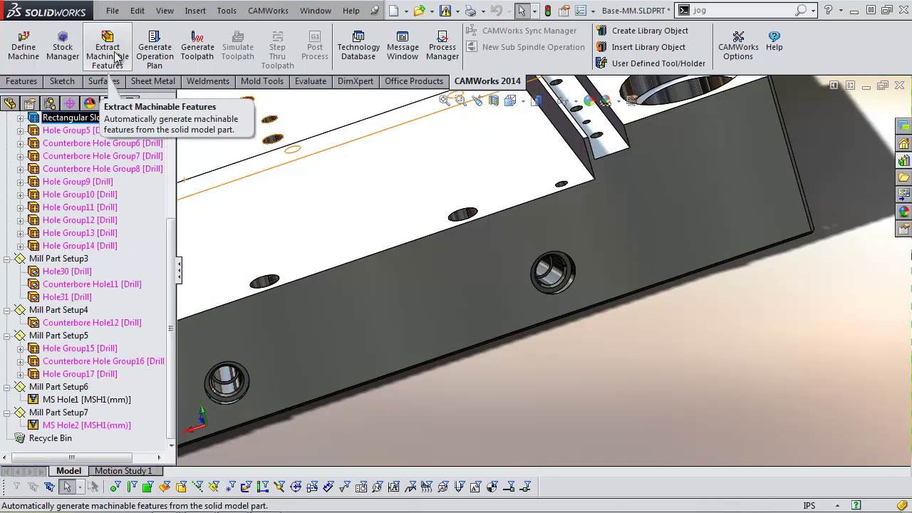
right_click(95, 401)
left_click(160, 161)
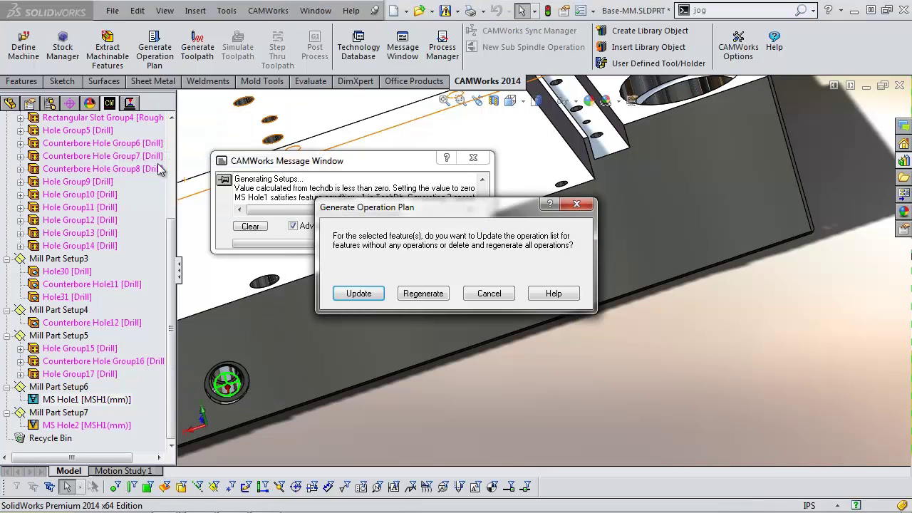
left_click(421, 293)
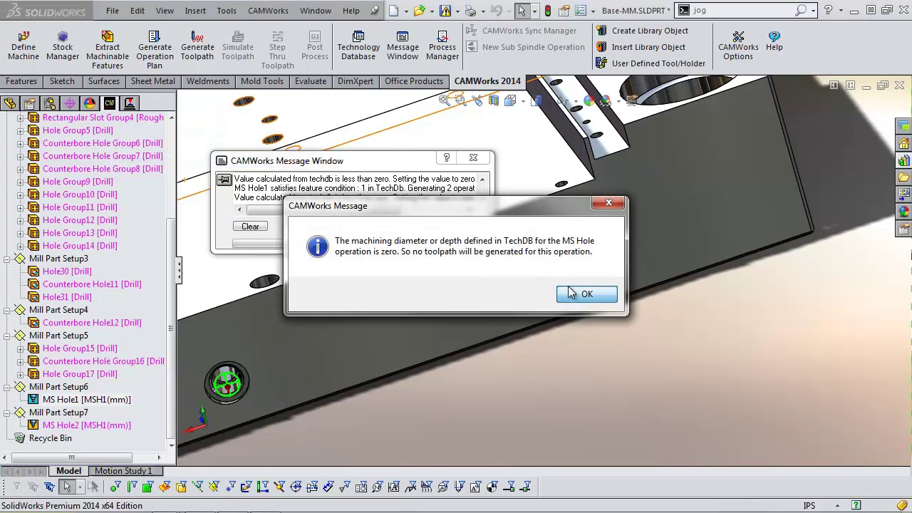
left_click(575, 295)
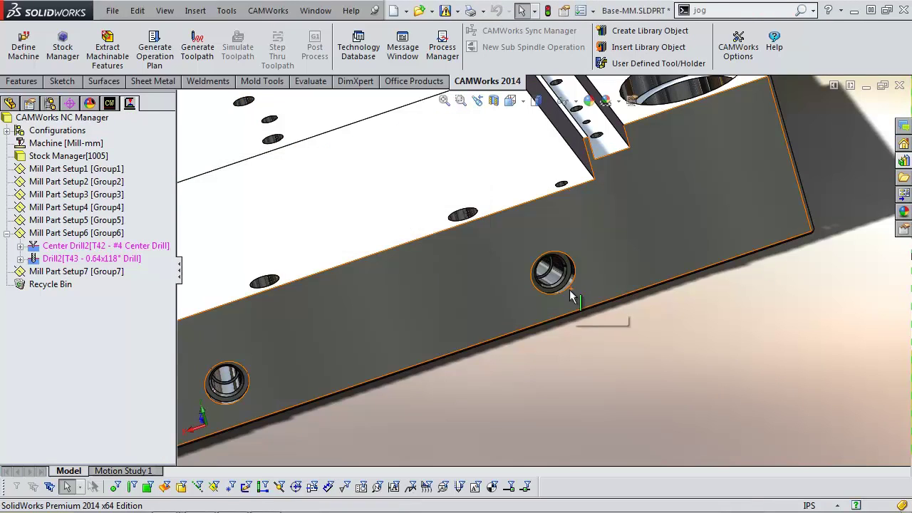
Step: Re-extract the machinable features of Base-MM, reviewing and accepting the Mill-mm machine definition
left_click(107, 50)
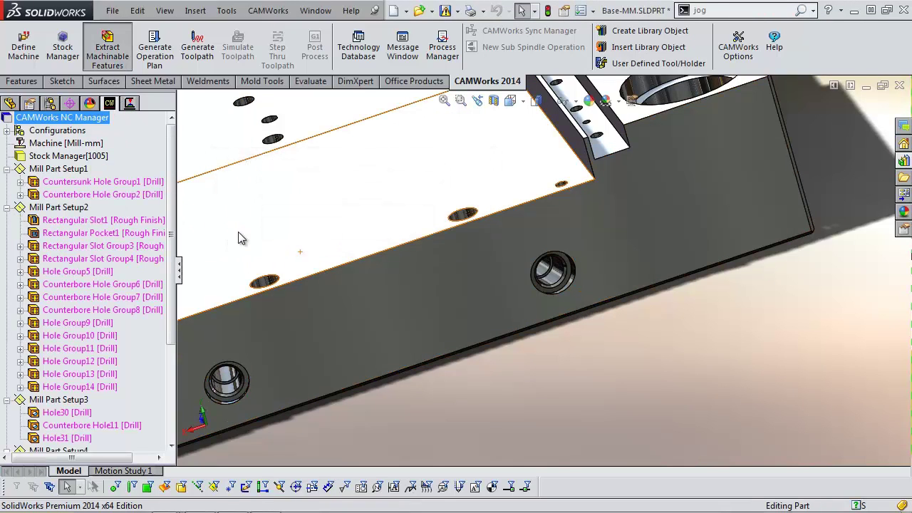
double_click(84, 145)
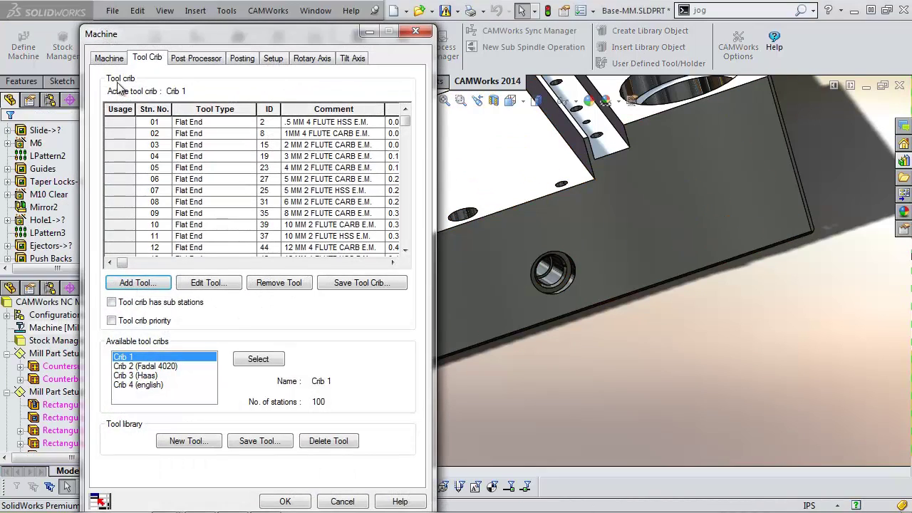
left_click(110, 59)
left_click_drag(249, 36, 253, 12)
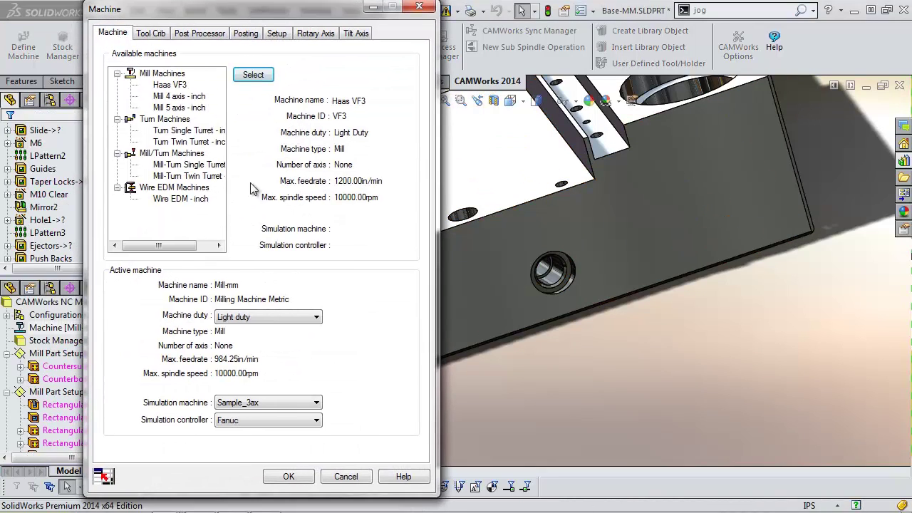
left_click(290, 477)
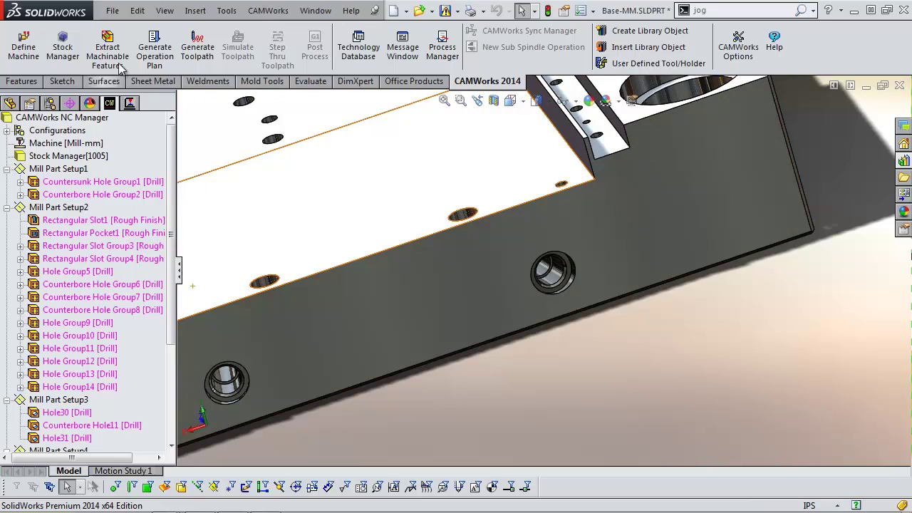
left_click(120, 44)
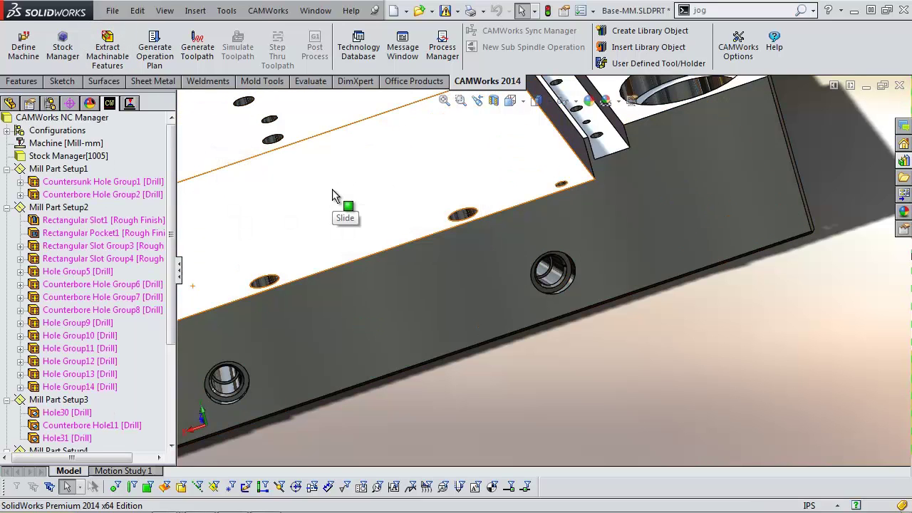
Step: Regenerate the operation plan of the re-extracted MS Hole1 in Mill Part Setup6, acknowledging the messages
left_click_drag(168, 181, 172, 274)
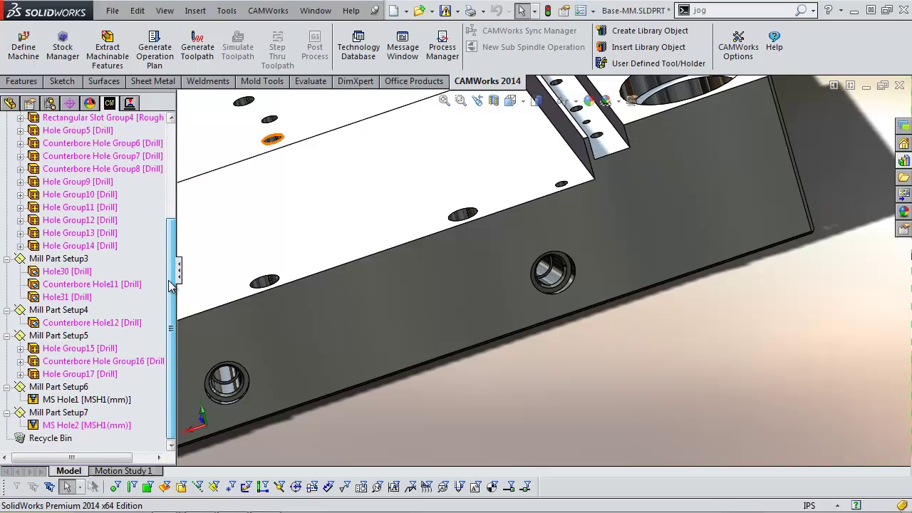
right_click(110, 406)
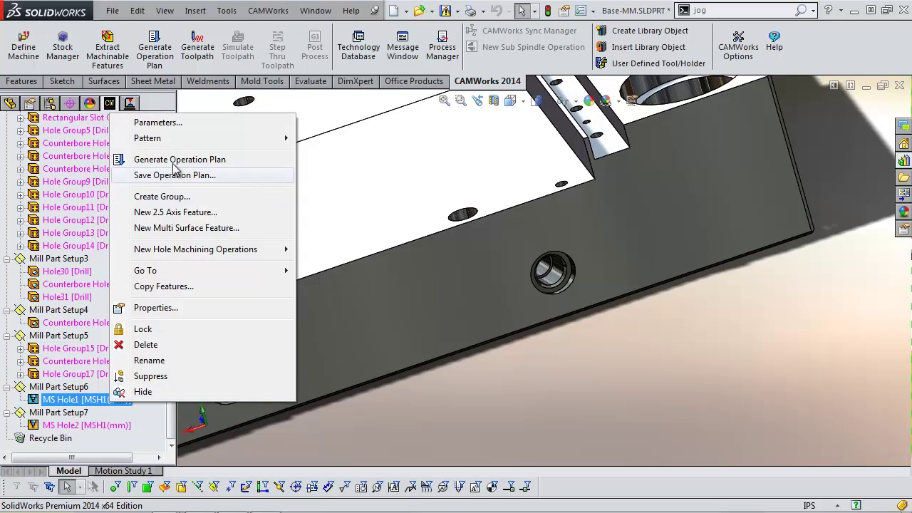
left_click(214, 159)
left_click(425, 294)
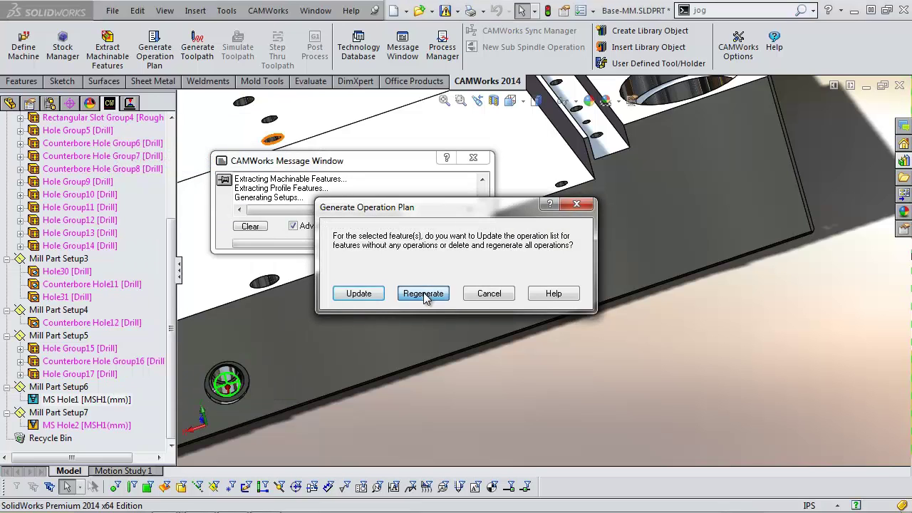
left_click(587, 292)
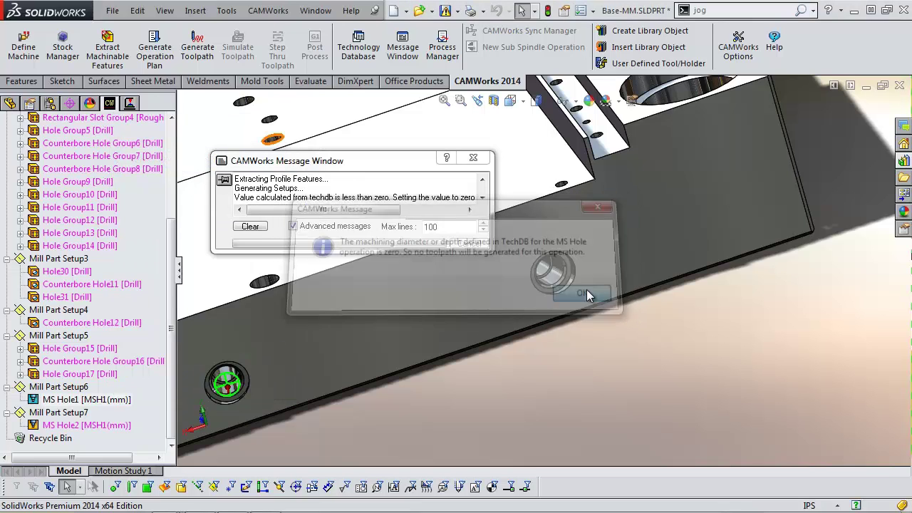
left_click(587, 289)
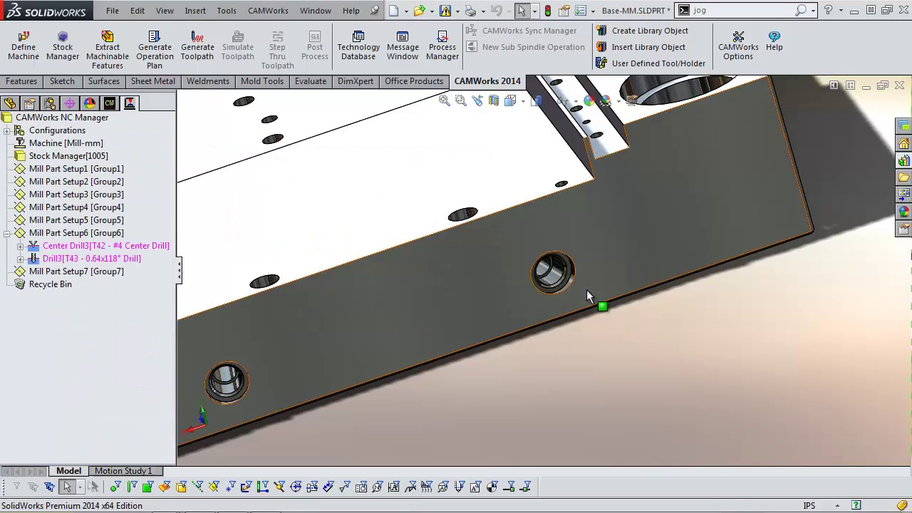
Step: Close Base-MM.SLDPRT without saving and reopen it from the Mill examples folder
left_click(899, 85)
left_click(496, 290)
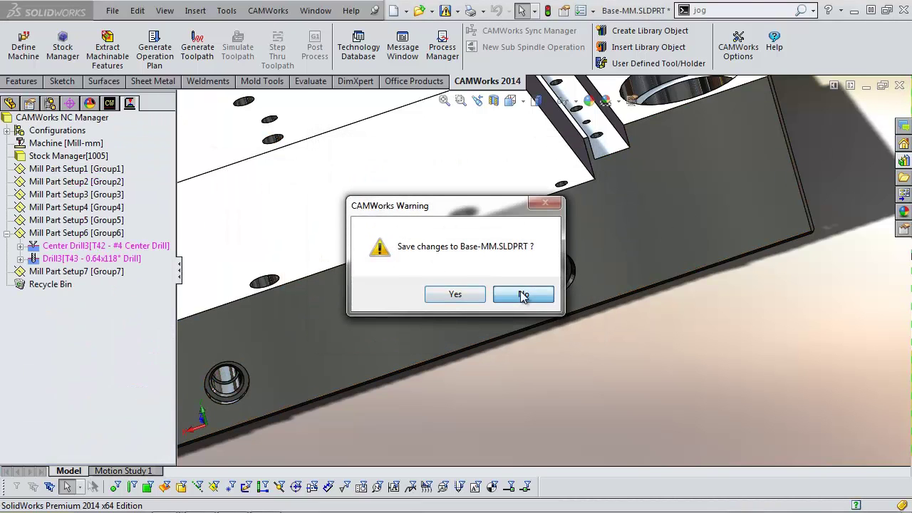
left_click(524, 293)
left_click(111, 10)
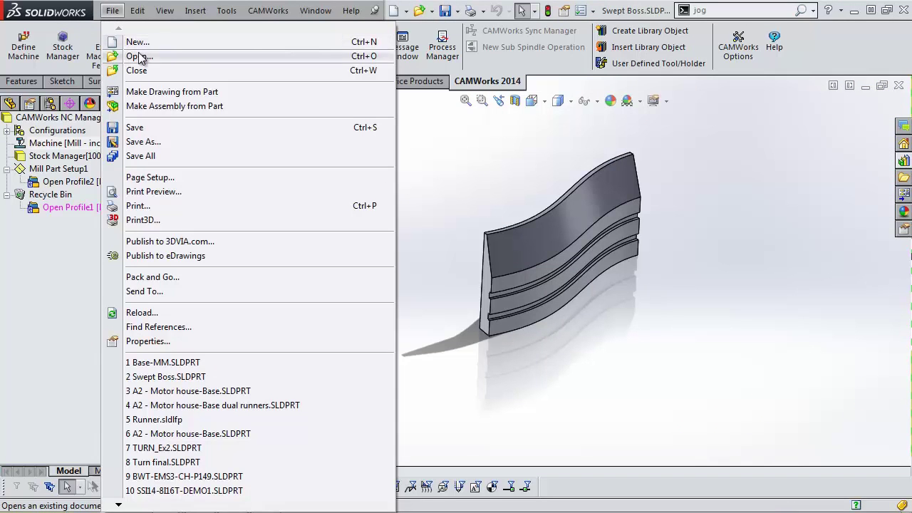
left_click(139, 56)
left_click(538, 136)
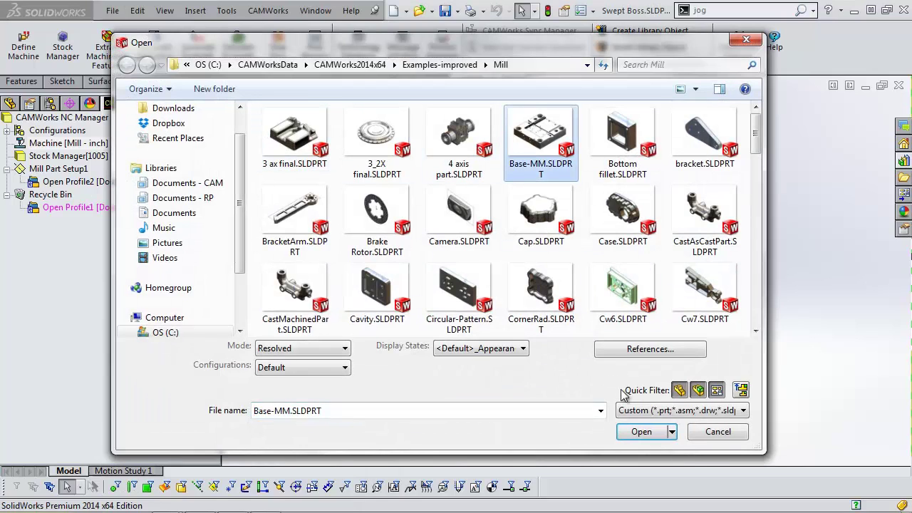
left_click(641, 431)
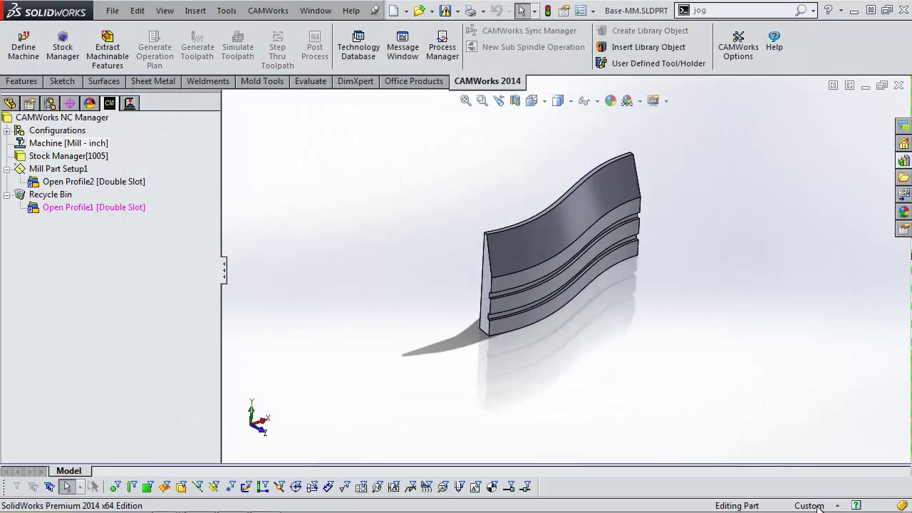
left_click(589, 298)
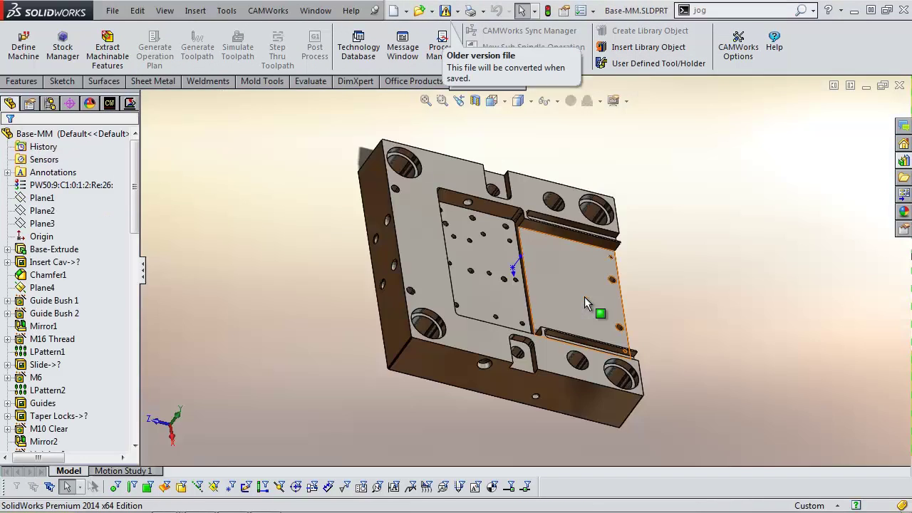
Step: Set the document units to IPS (inch, pound, second) and select Haas VF3 as the active machine
left_click(811, 505)
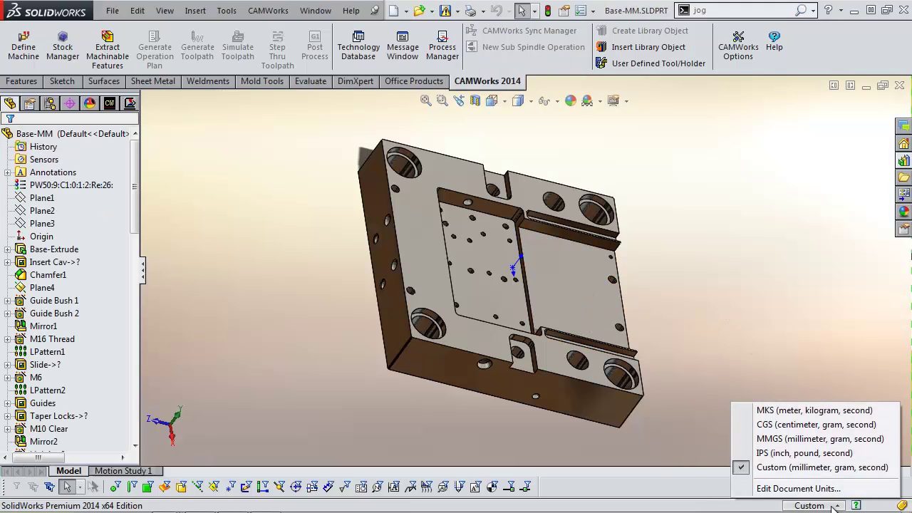
left_click(809, 454)
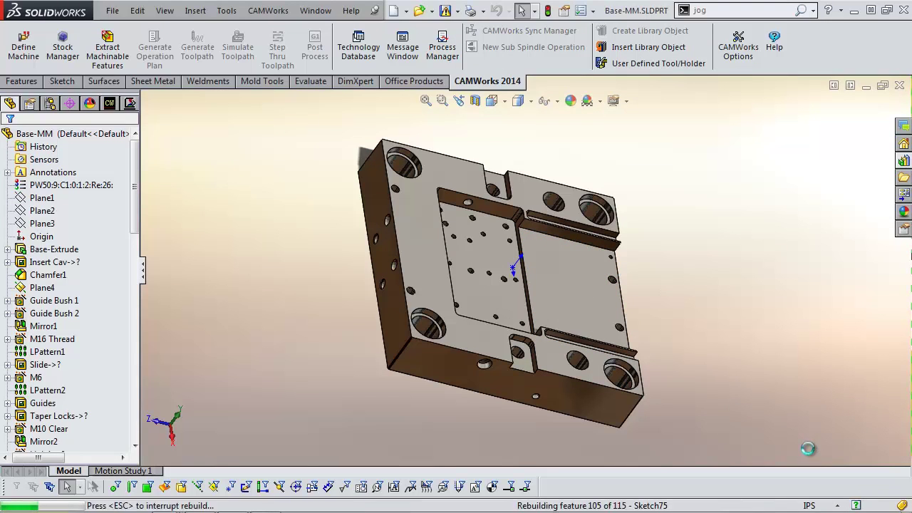
left_click(109, 103)
double_click(68, 143)
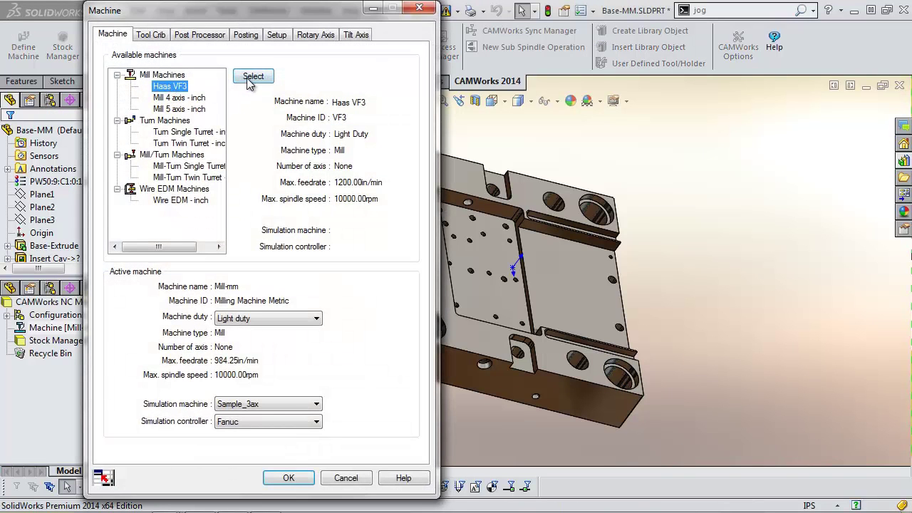
left_click(252, 75)
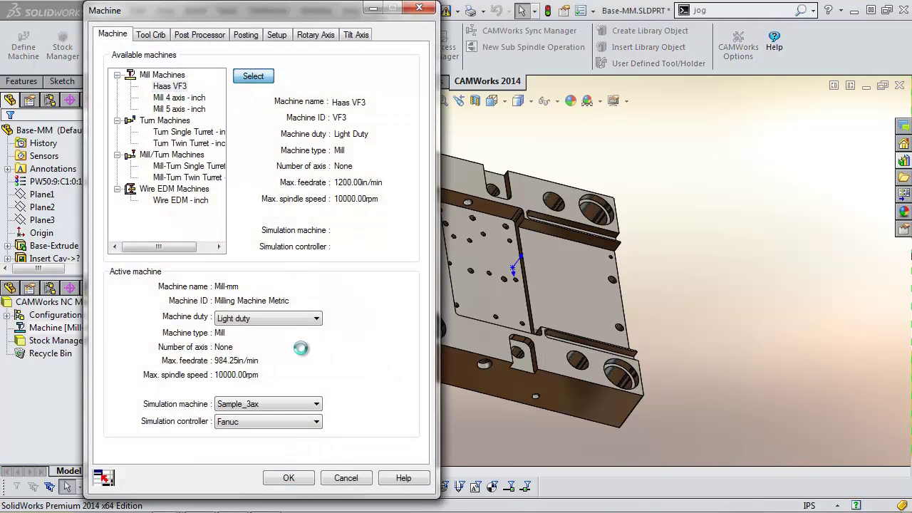
left_click(300, 483)
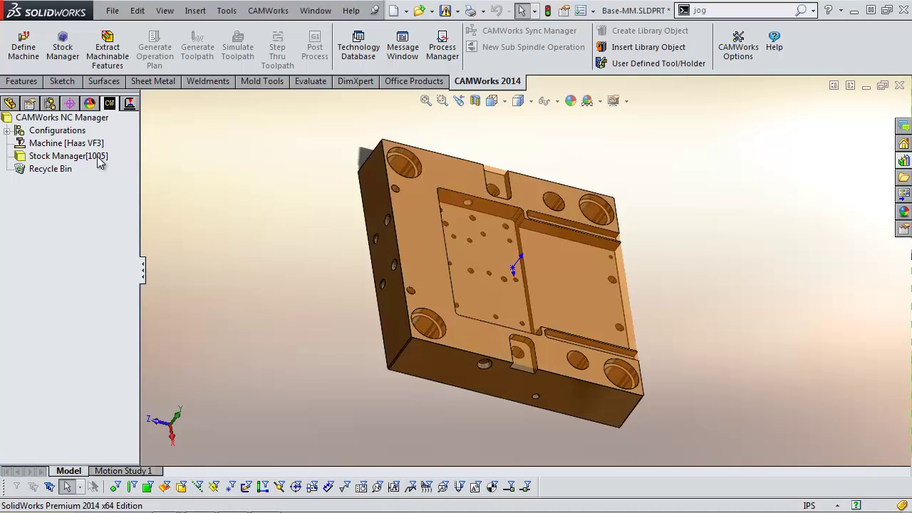
Step: Extract the part's machinable features and bring the multi-stepped holes of Mill Part Setup6 and Setup7 into view
left_click(119, 47)
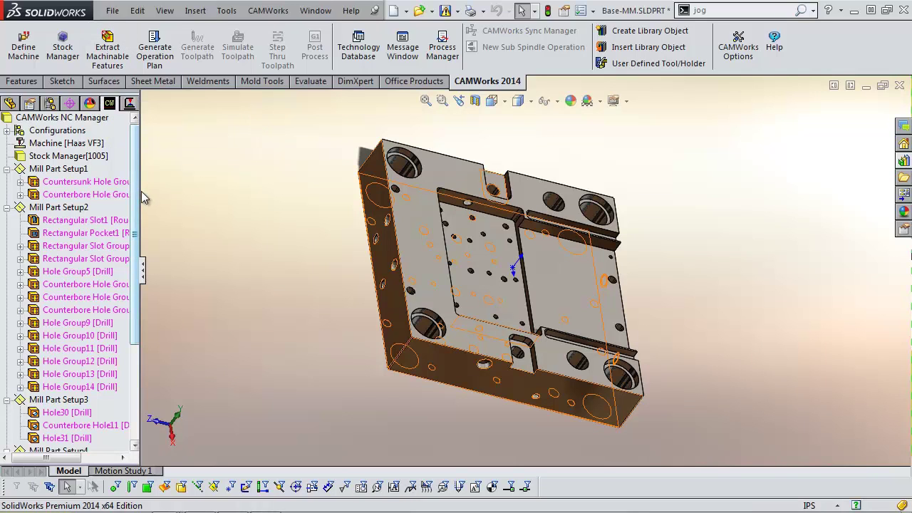
left_click_drag(142, 192, 161, 193)
scroll(148, 364, "down", 4)
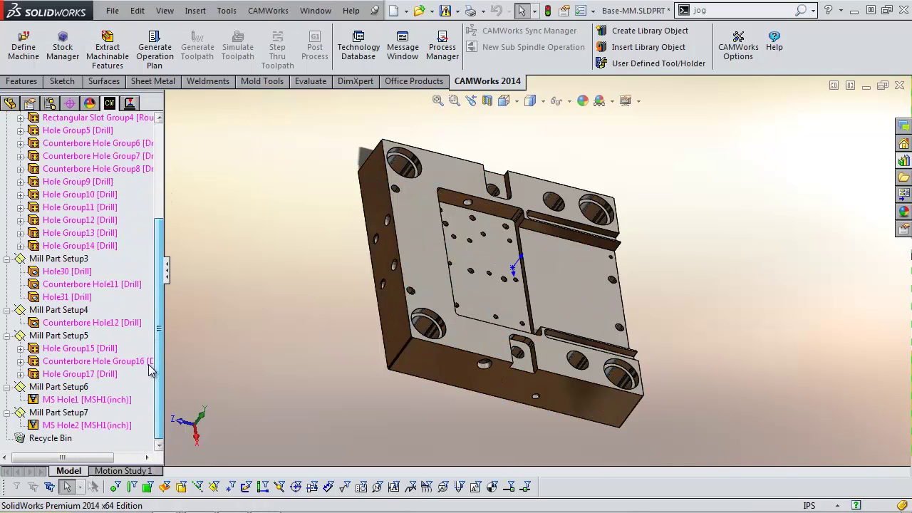
Step: Review the hole steps of MS Hole1 and its TechDB designation options, keeping MSH1(inch)
left_click(95, 401)
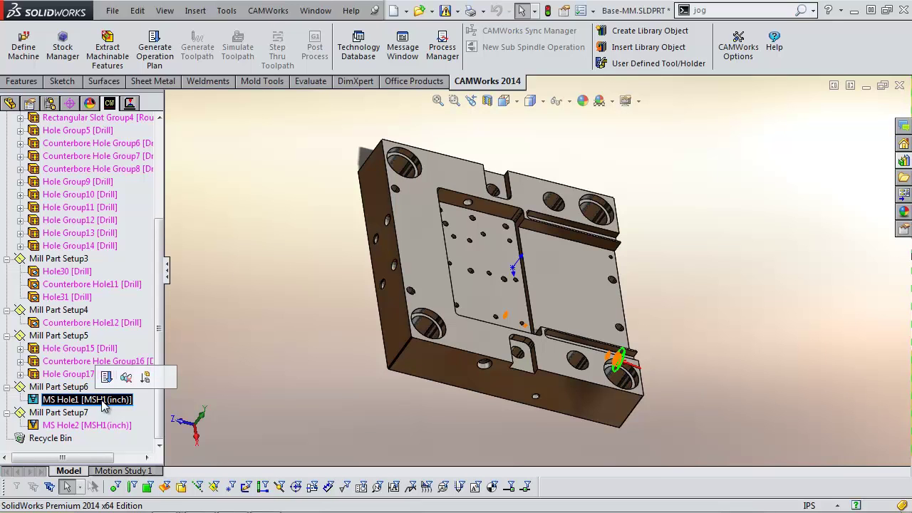
double_click(103, 403)
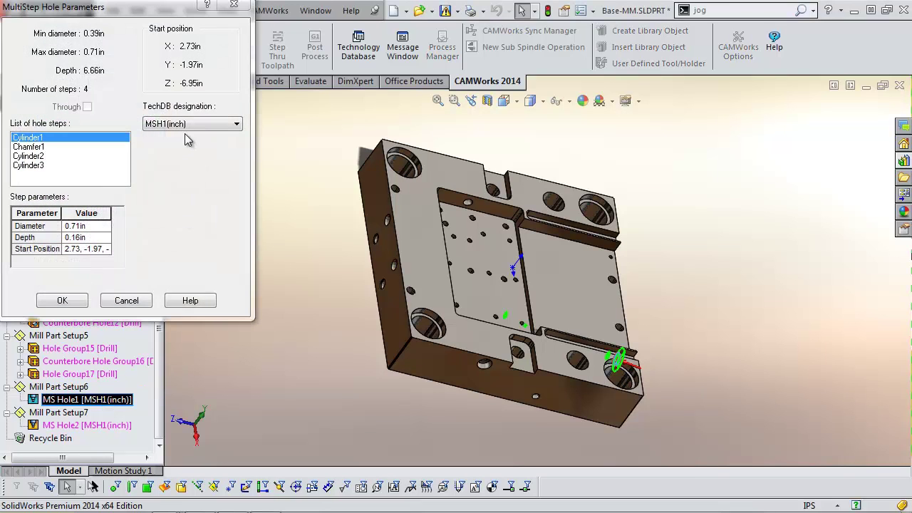
left_click_drag(167, 16, 225, 67)
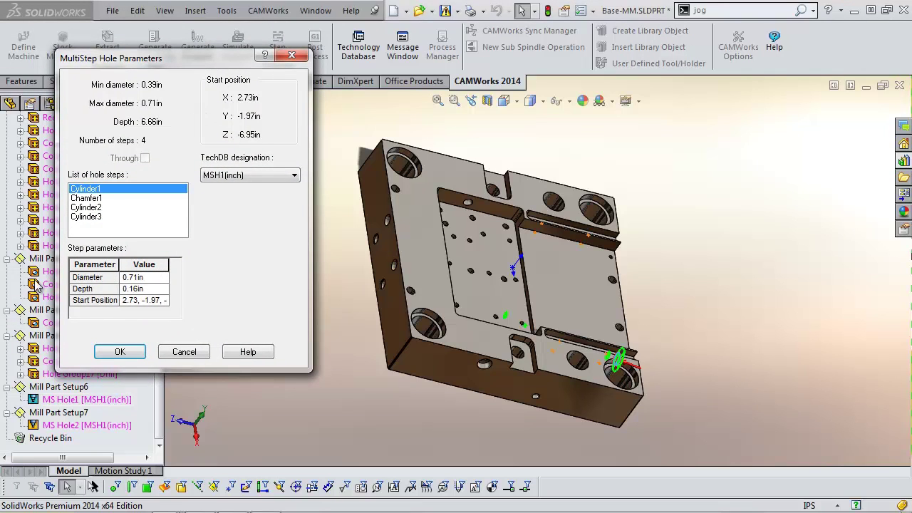
left_click(97, 208)
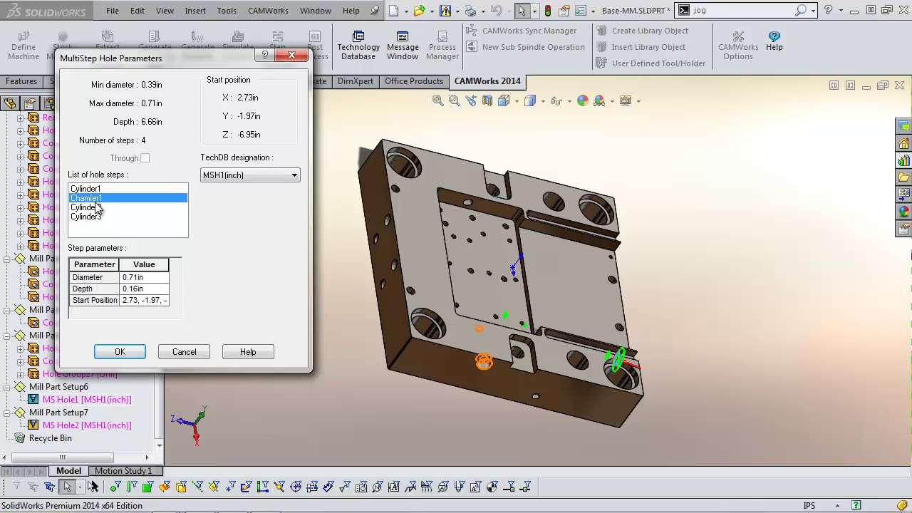
left_click(96, 216)
left_click(100, 190)
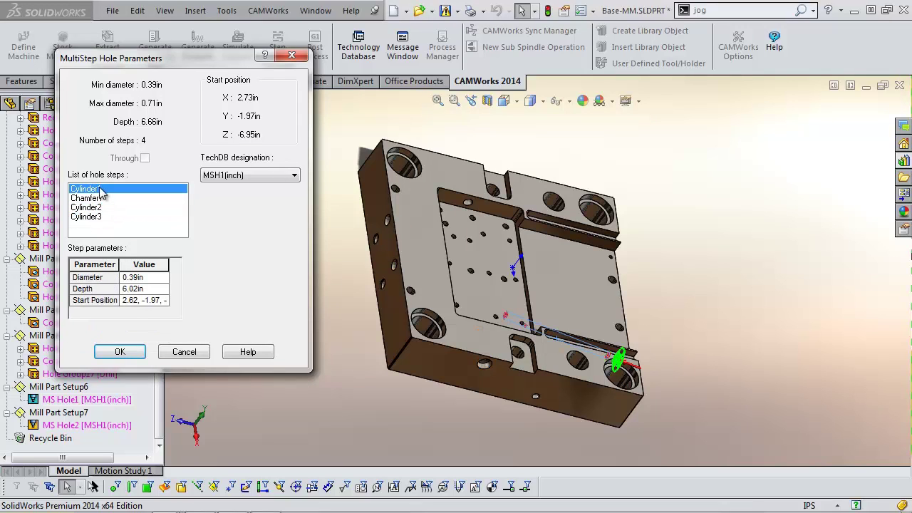
left_click(271, 177)
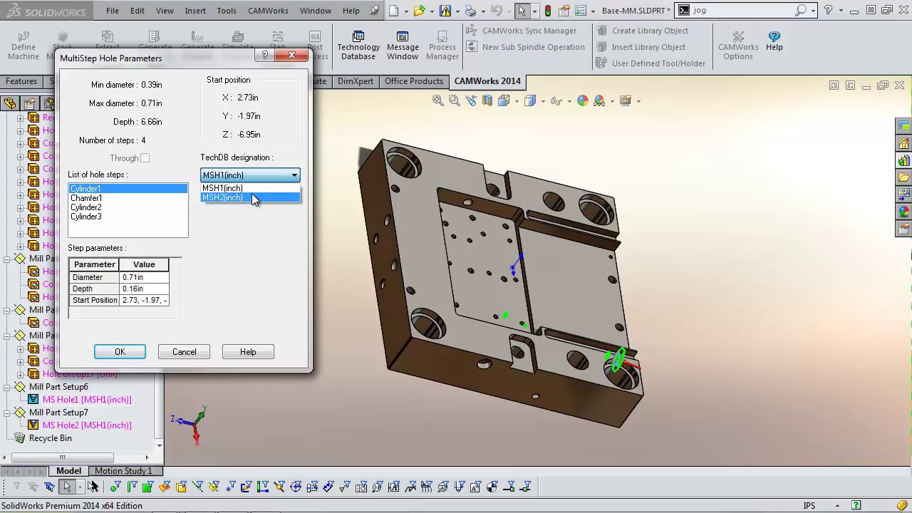
left_click(256, 190)
left_click(125, 352)
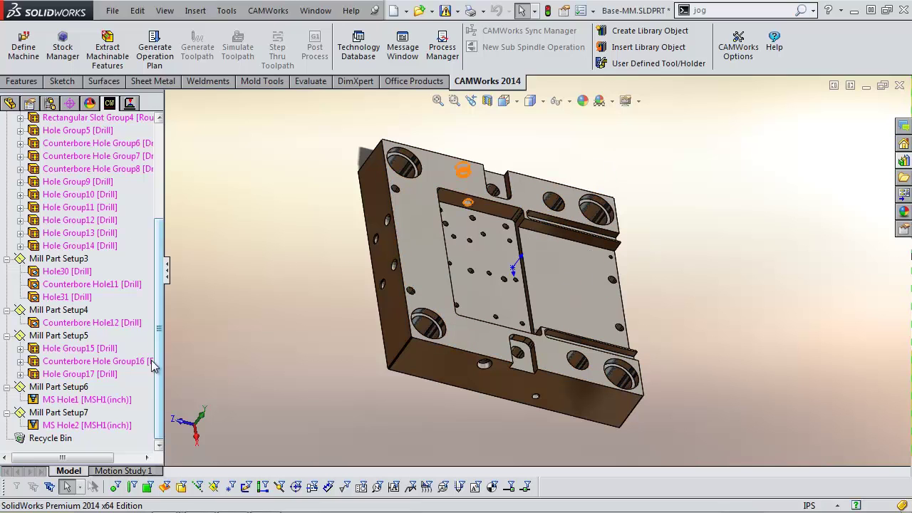
Step: Generate the operation plan for MS Hole1 in Mill Part Setup6 and acknowledge the message
right_click(123, 400)
left_click(187, 172)
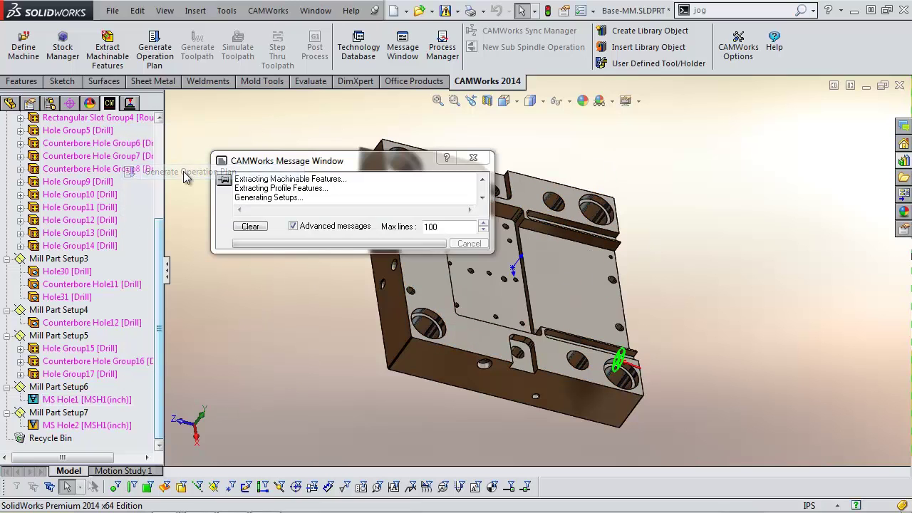
left_click(584, 291)
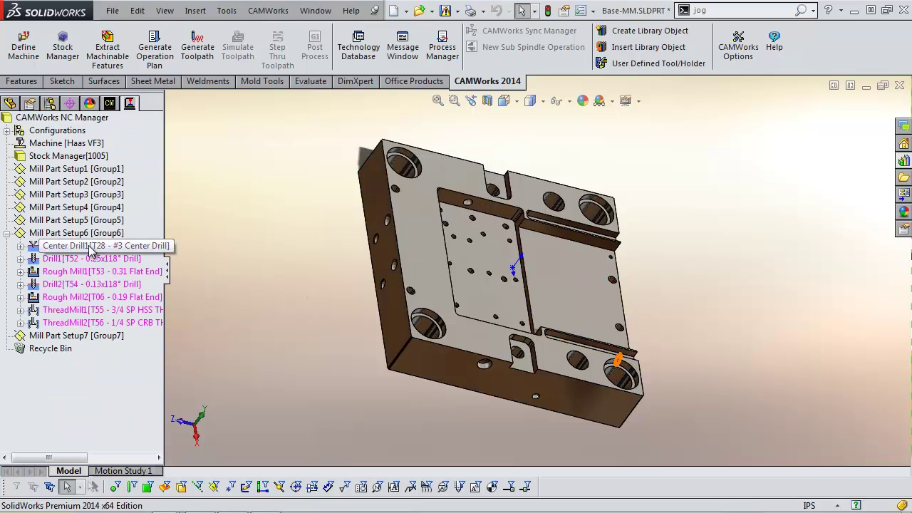
Step: Review the operations generated under Mill Part Setup6, inspecting the ThreadMill1 operation on the stepped side hole up close
left_click(85, 274)
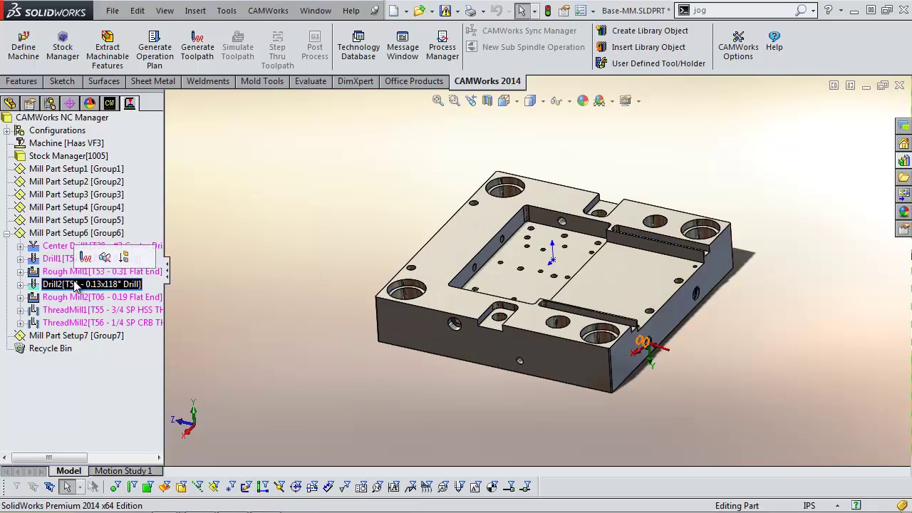
left_click(79, 310)
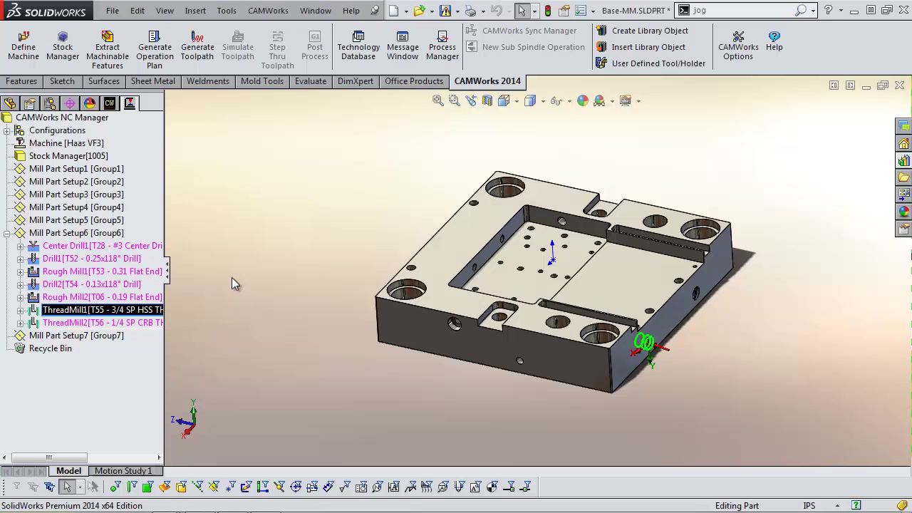
scroll(644, 342, "down", 8)
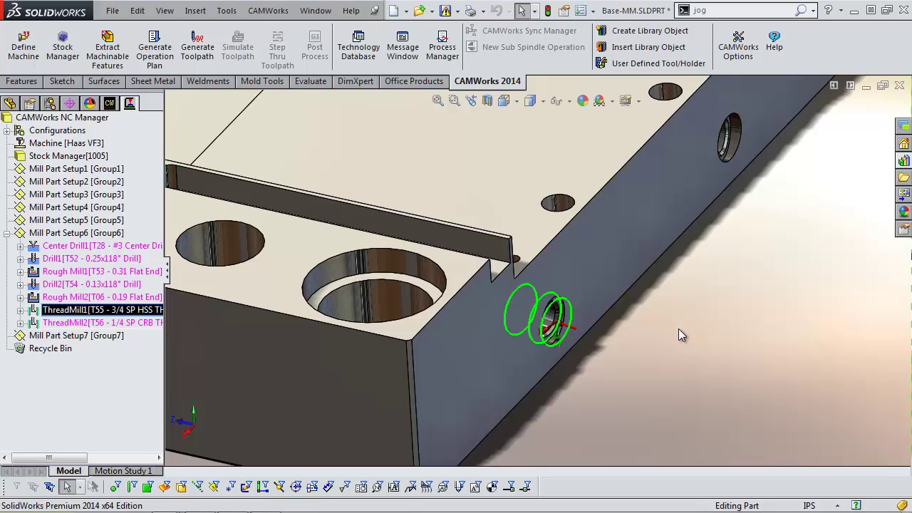
middle_click_drag(627, 308, 612, 324)
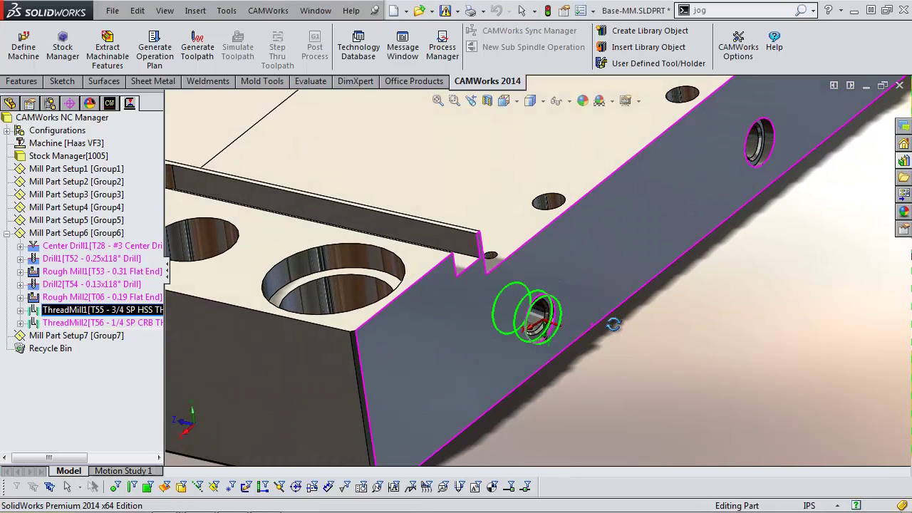
scroll(614, 324, "up", 3)
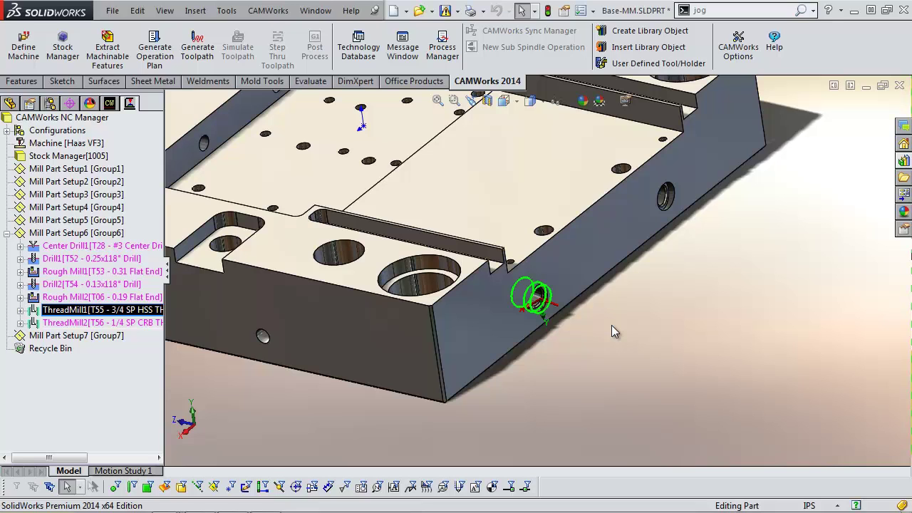
Step: Examine the steps of the MS Hole1 feature against the hole's stepped geometry and return to the operation tree
left_click(109, 104)
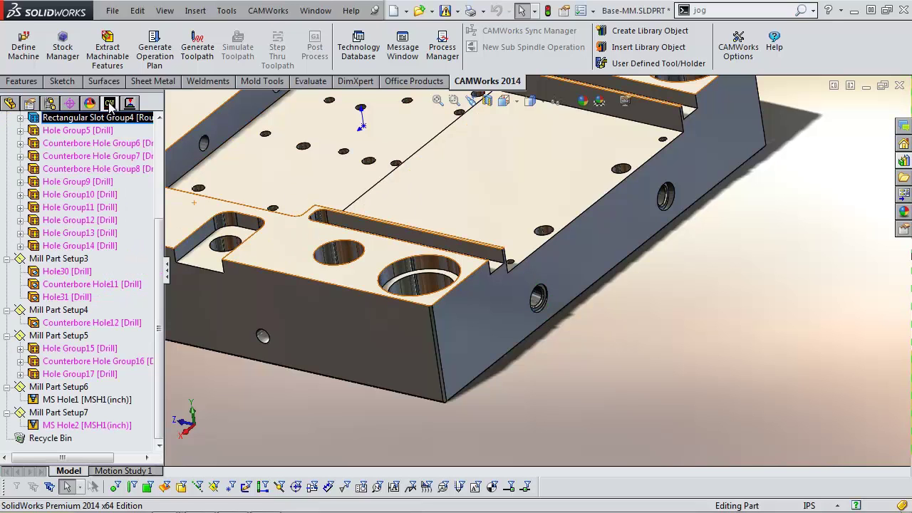
right_click(85, 401)
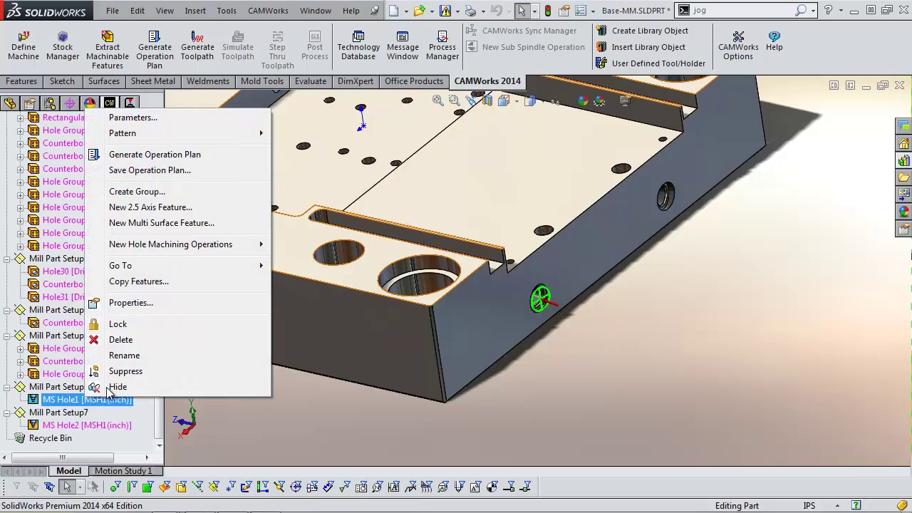
left_click(287, 416)
scroll(560, 321, "up", 10)
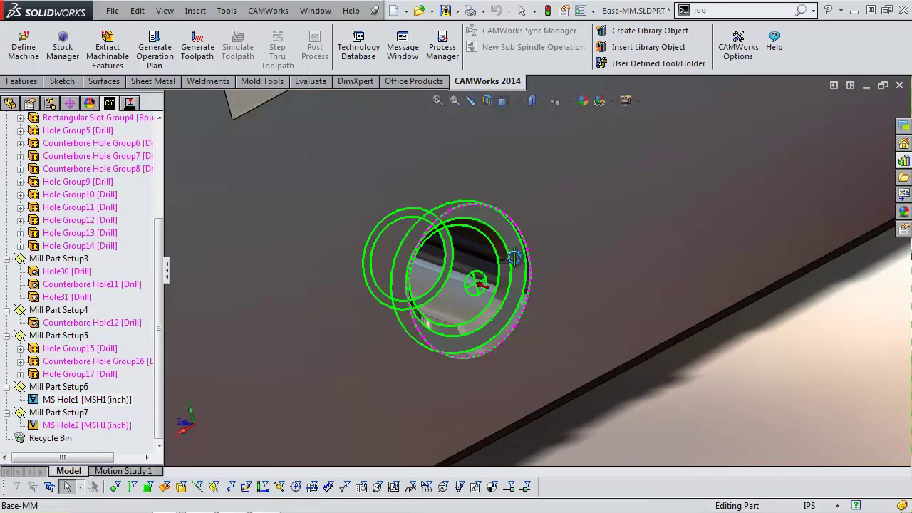
left_click(514, 257)
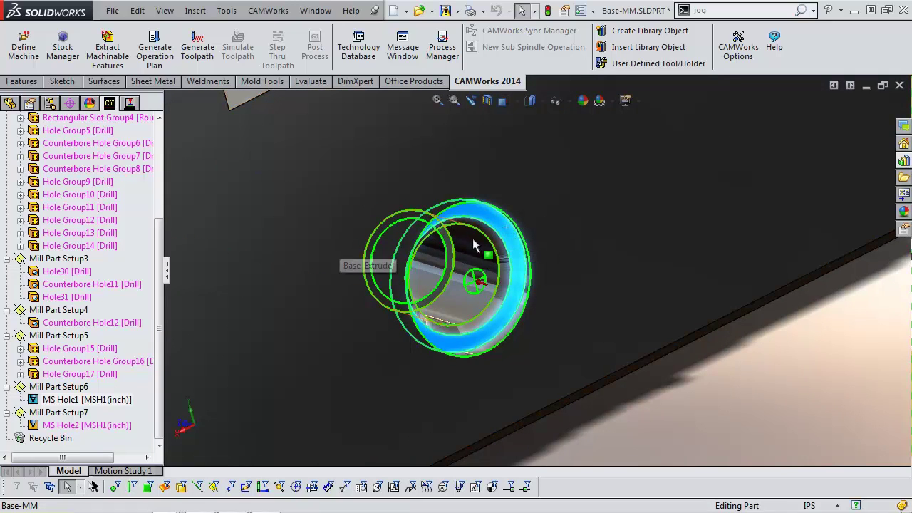
scroll(472, 242, "up", 3)
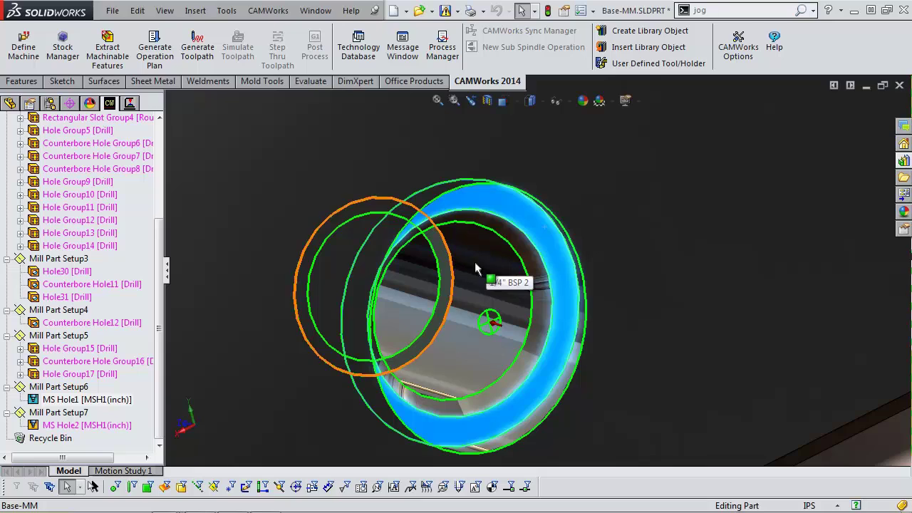
scroll(476, 268, "down", 5)
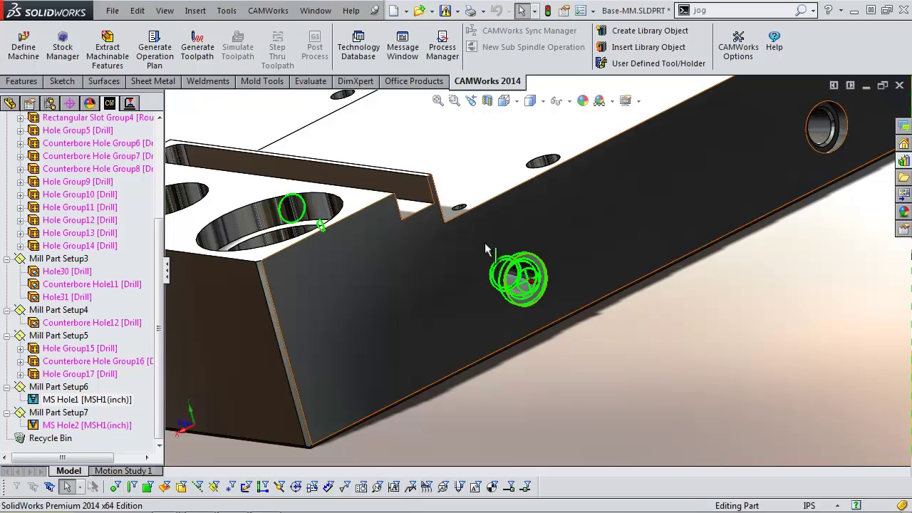
left_click(129, 104)
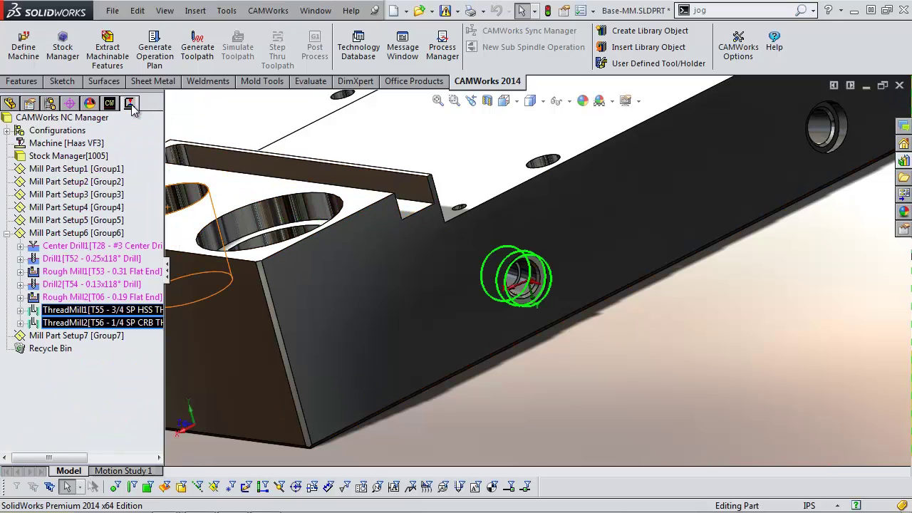
Step: Open the Technology Database's mill Multi-stepped Hole & Operations form in inches and review the MSH1(inch) operations
left_click(367, 55)
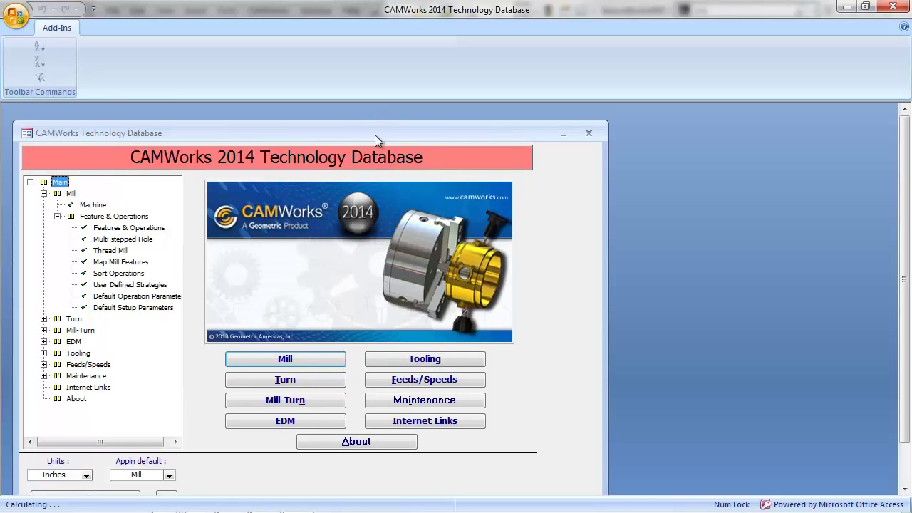
left_click(343, 356)
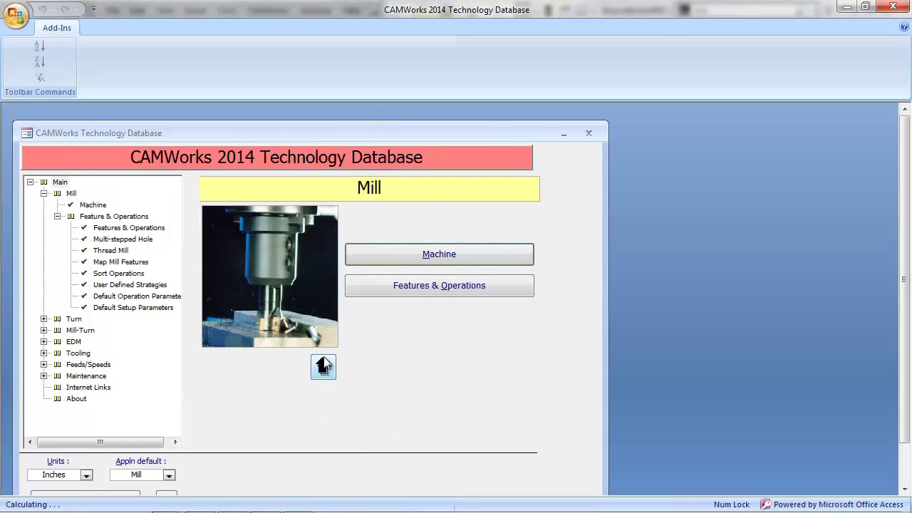
left_click(404, 286)
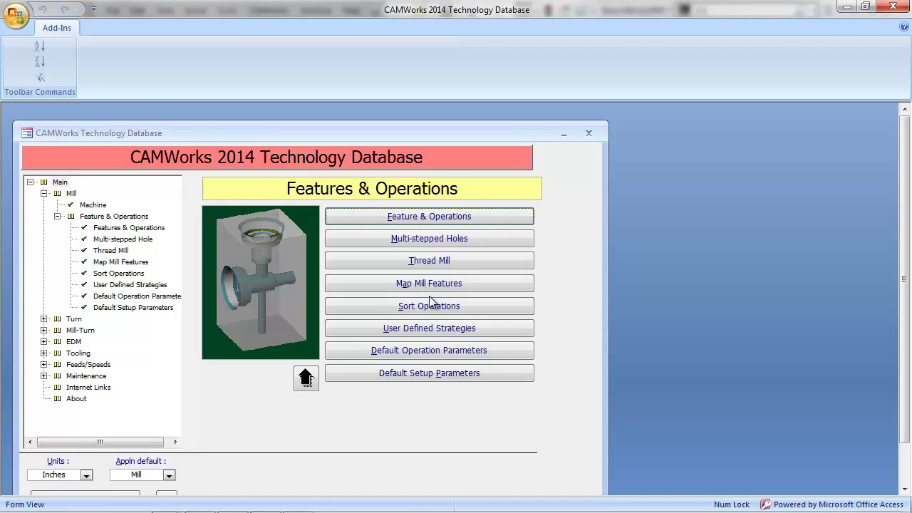
left_click(441, 239)
left_click_drag(352, 133, 399, 124)
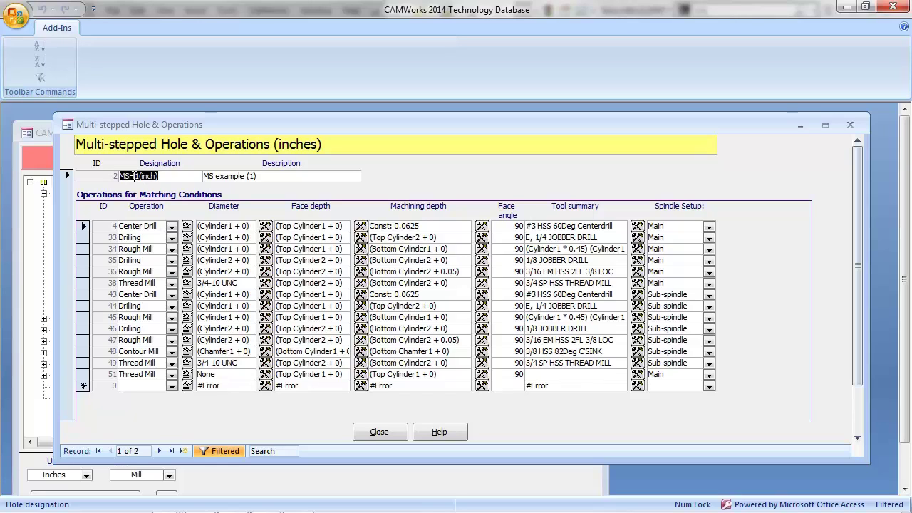
Step: Delete the MSH2(inch) multi-stepped hole record from the Technology Database
left_click(159, 451)
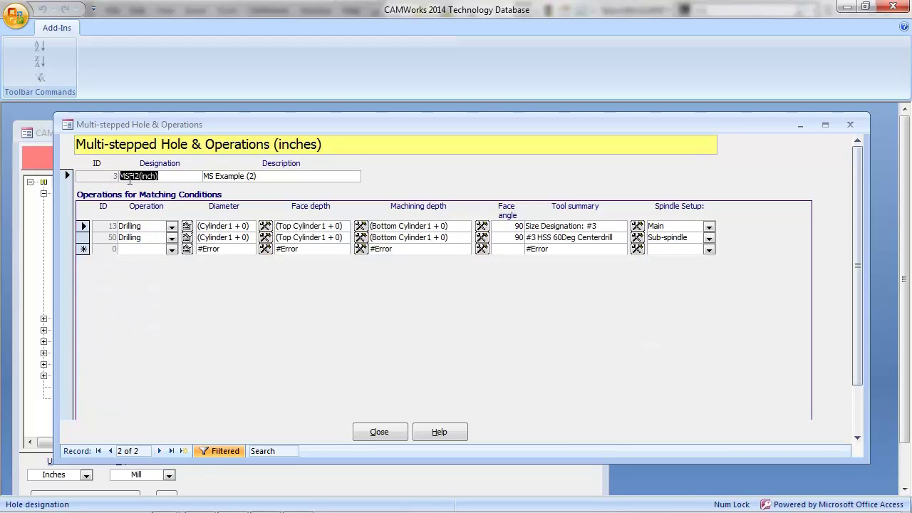
left_click(69, 191)
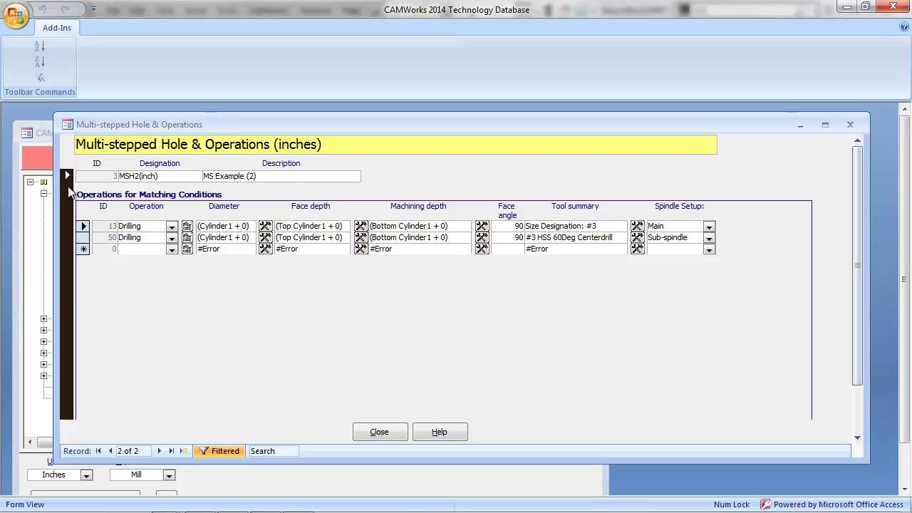
key("Delete")
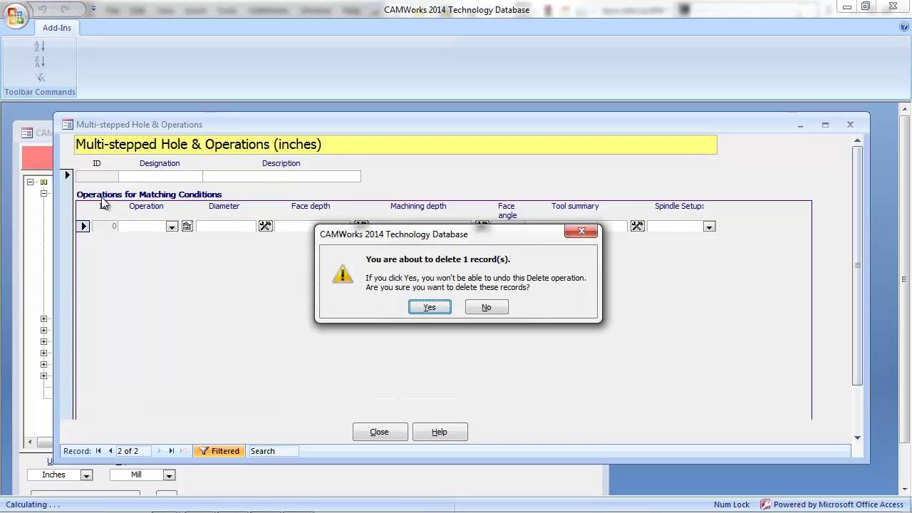
left_click(433, 309)
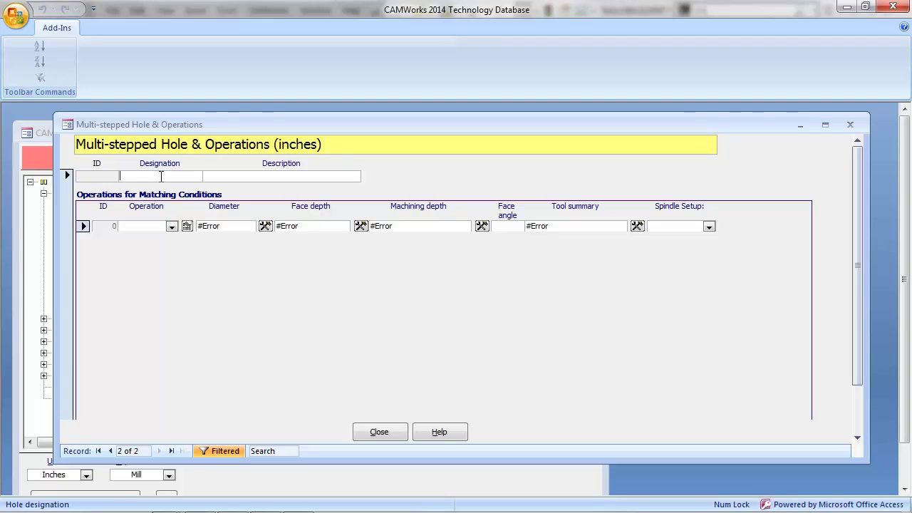
Step: Read the help topic on the Multi-stepped Hole and Operations form and close the help window
left_click(447, 431)
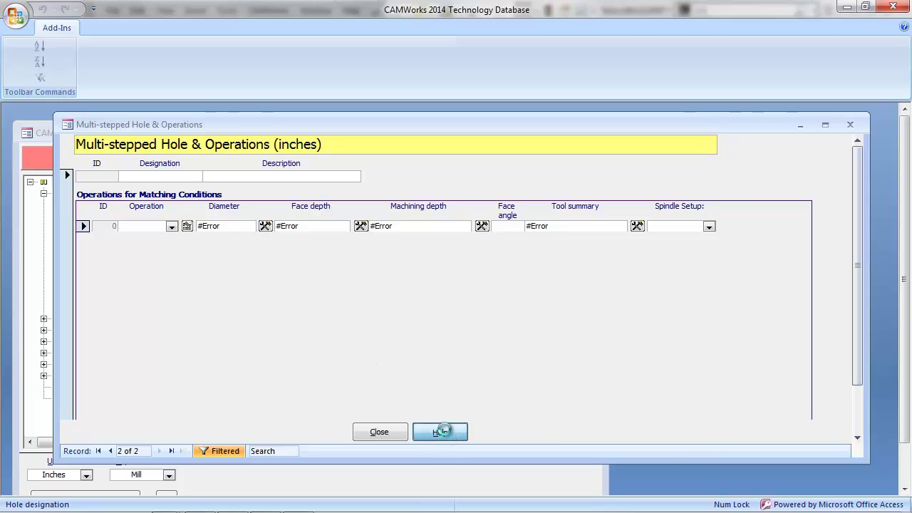
left_click_drag(280, 13, 281, 26)
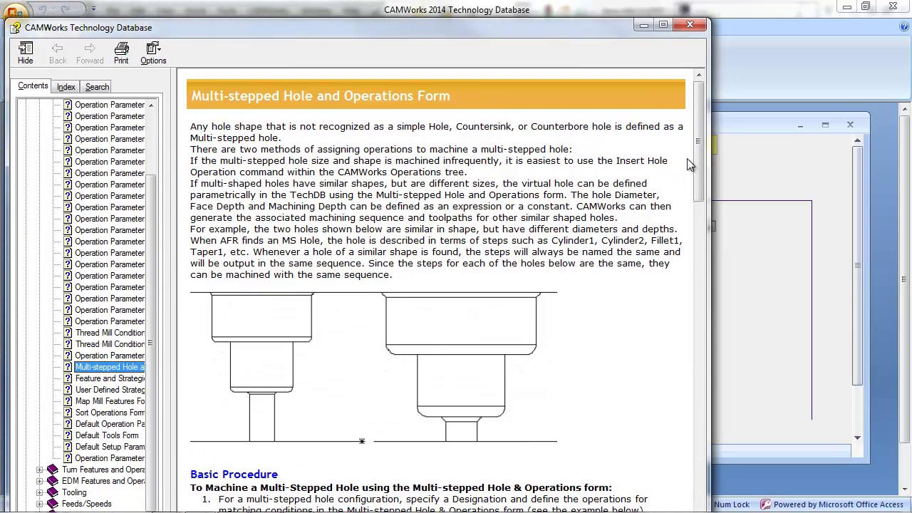
mouse_move(696, 150)
left_mouse_down()
mouse_move(677, 466)
mouse_move(702, 264)
mouse_move(706, 51)
left_mouse_up()
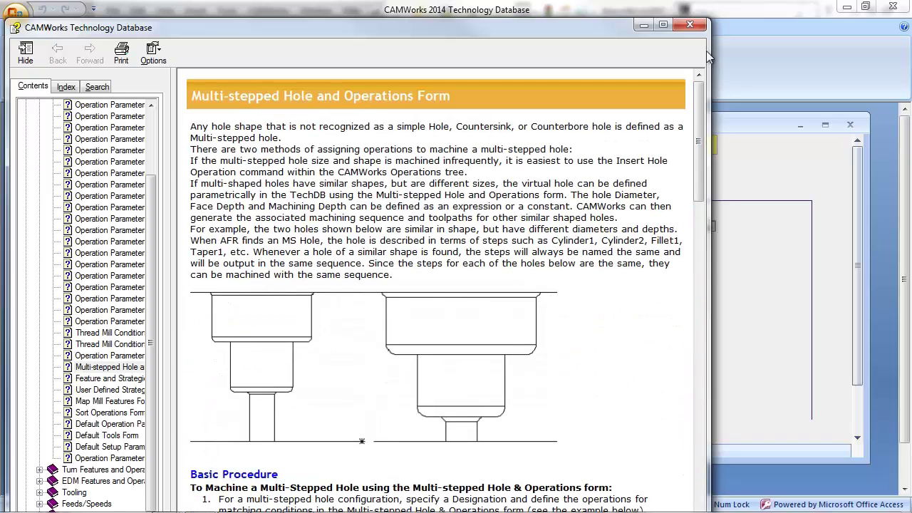
left_click(689, 25)
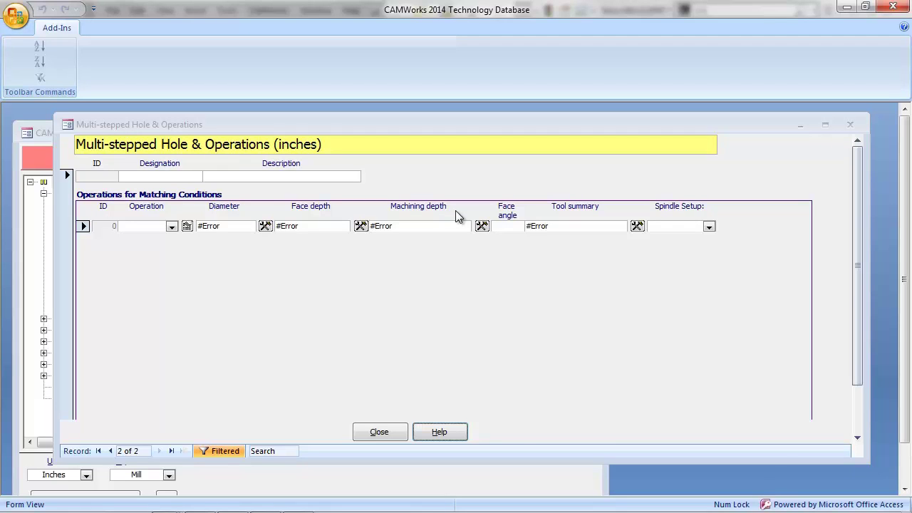
Step: Go back to the MSH1(inch) record, close the multi-stepped hole form and exit the Technology Database
left_click(110, 451)
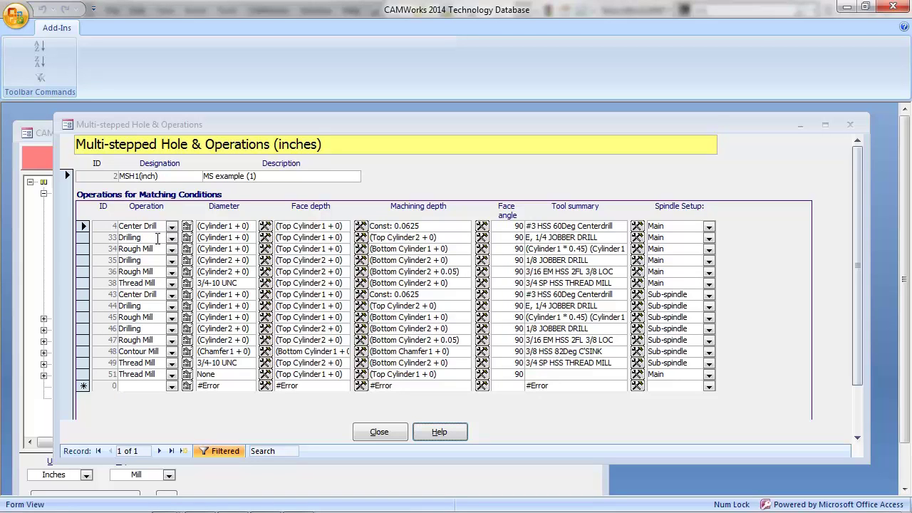
left_click(362, 432)
left_click_drag(295, 131, 315, 116)
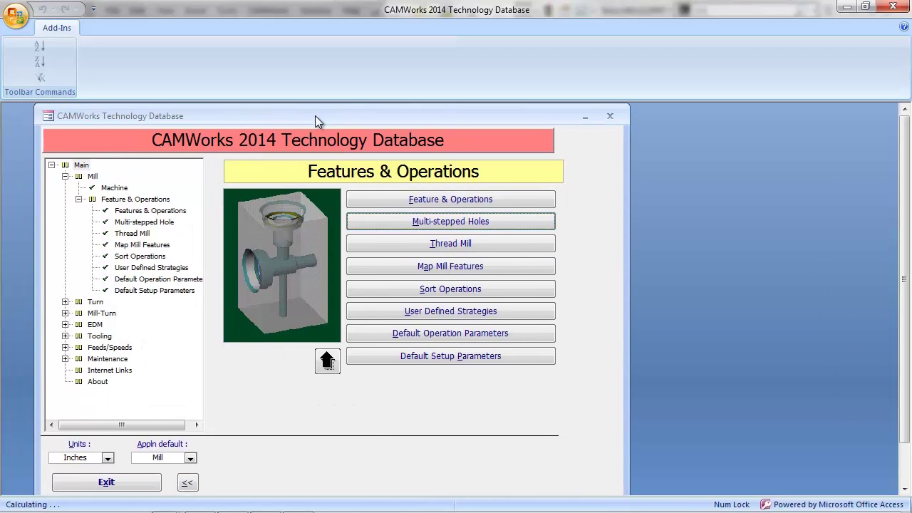
left_click(107, 489)
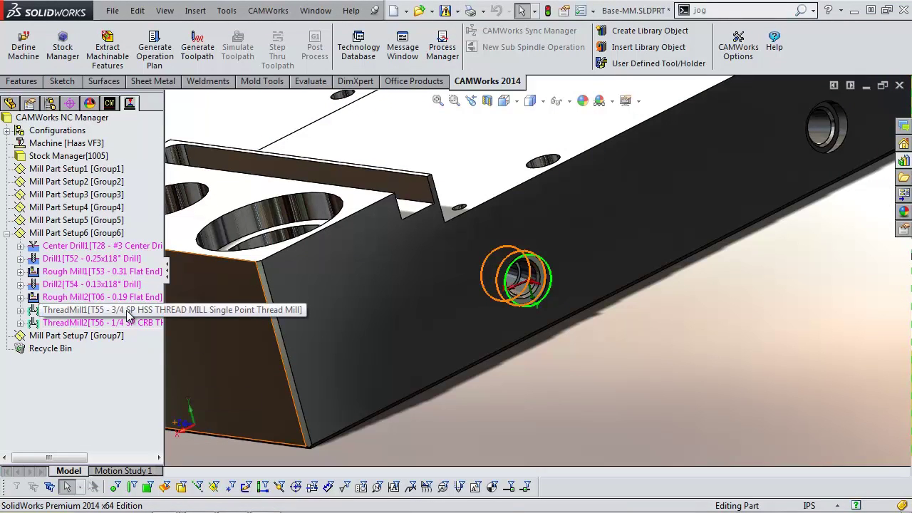
Step: Recheck ThreadMill1 and the MS Hole1 feature on Base-MM, and bring up the open documents for switching to another part
left_click(128, 310)
left_click(109, 104)
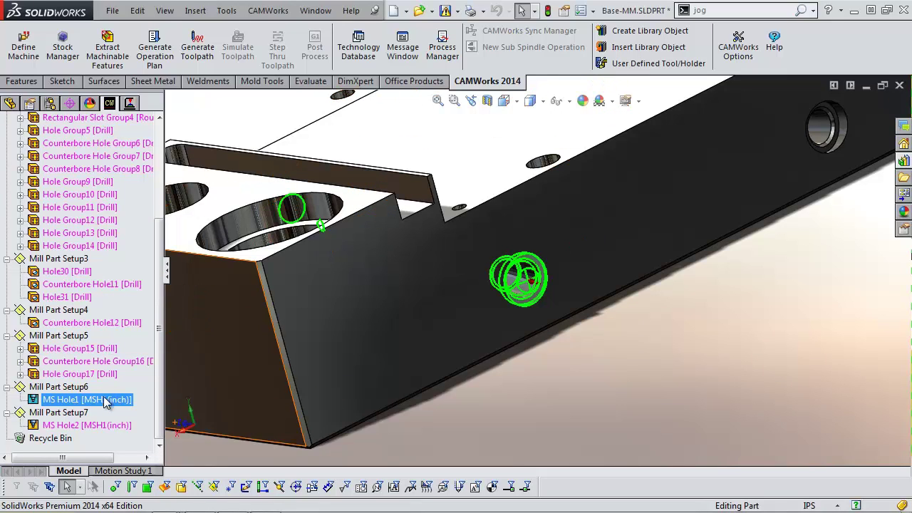
left_click(624, 326)
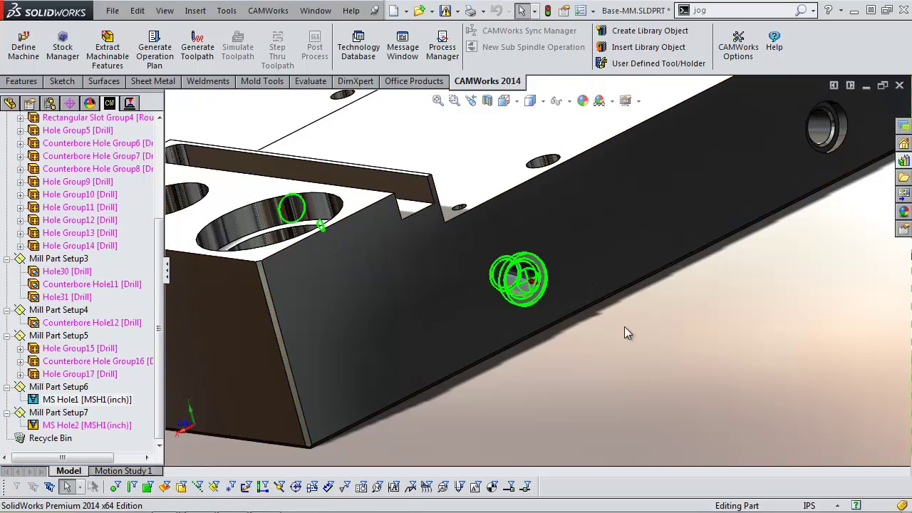
middle_click_drag(625, 326, 609, 299)
key("ctrl+Tab")
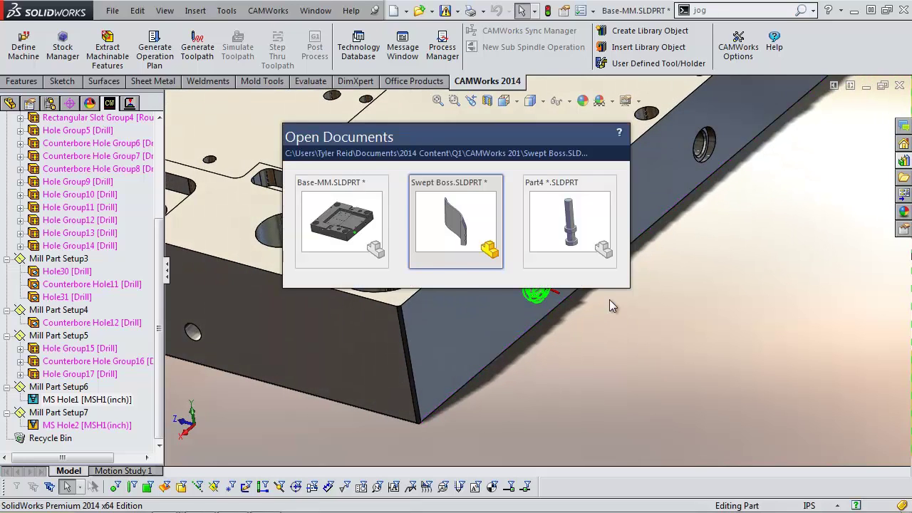